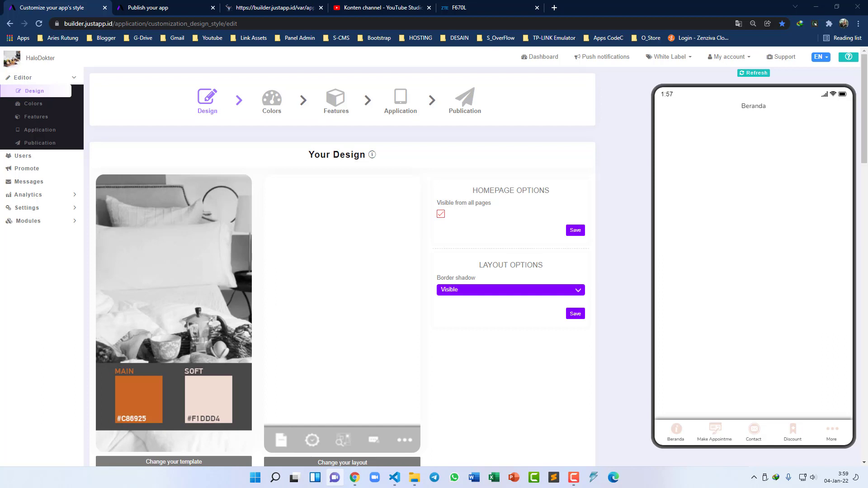
- Open the app's features and bring up the page settings of the Beranda custom page
key(ctrl+3)
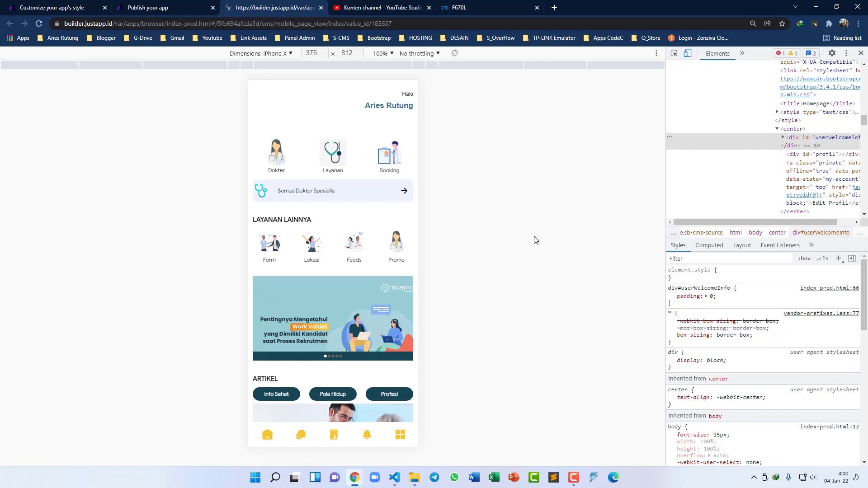
key(ctrl+1)
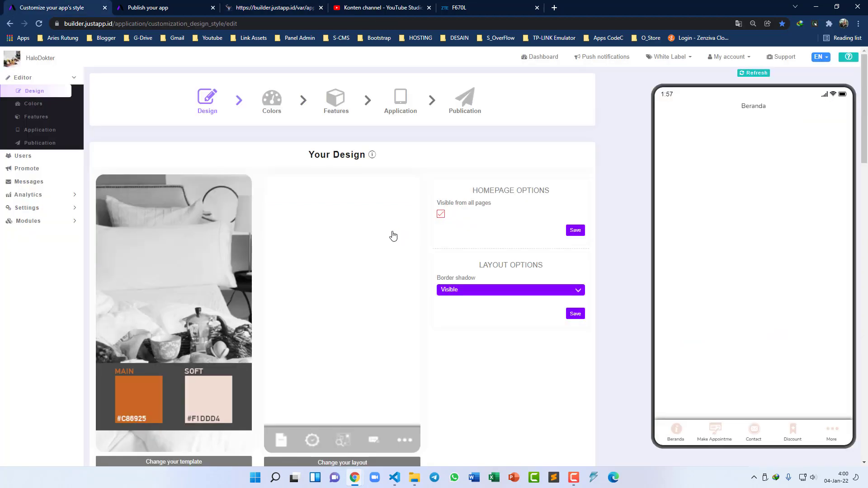
click(334, 102)
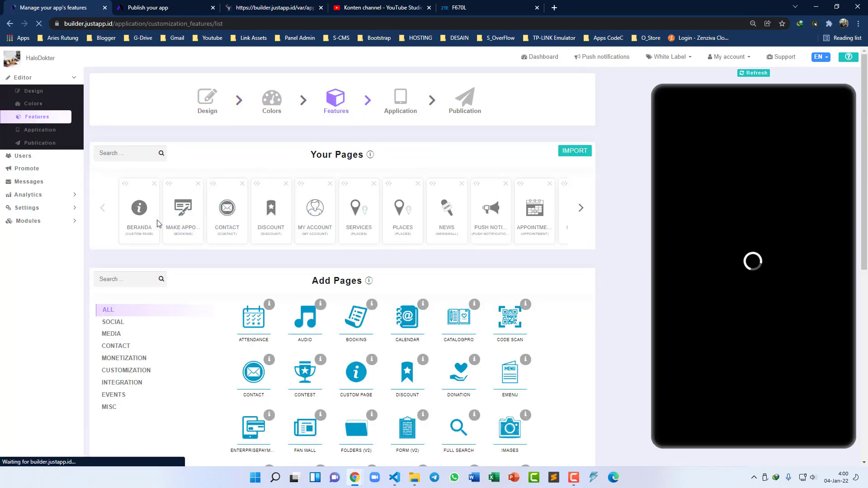
click(138, 210)
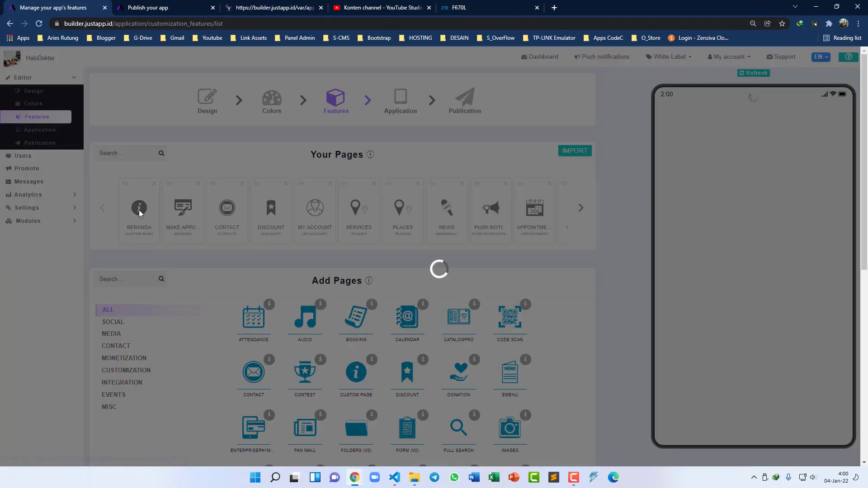
scroll(184, 260, down, 2)
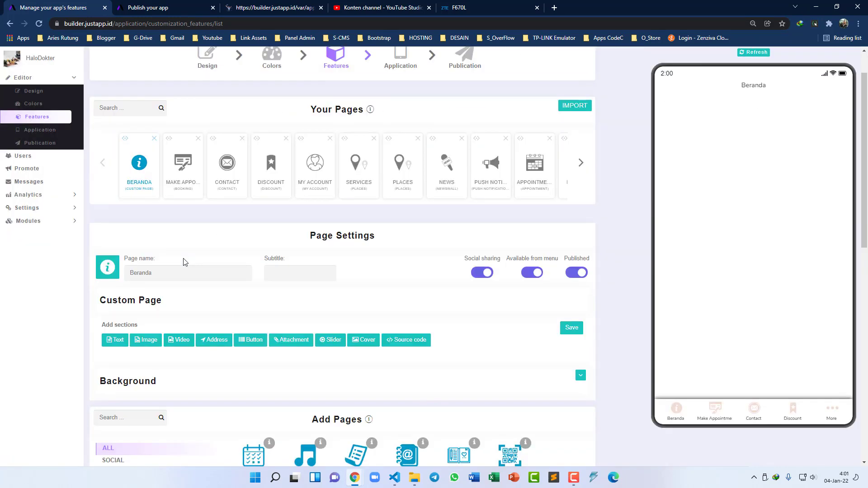
scroll(183, 262, down, 1)
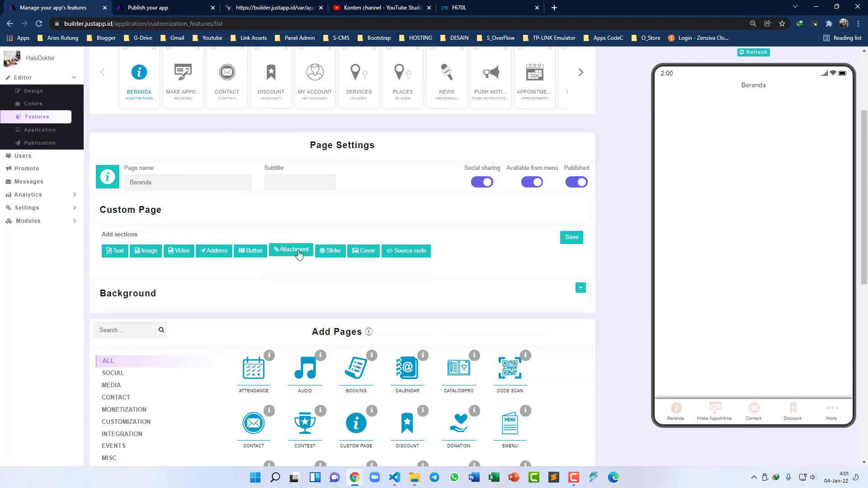
click(332, 252)
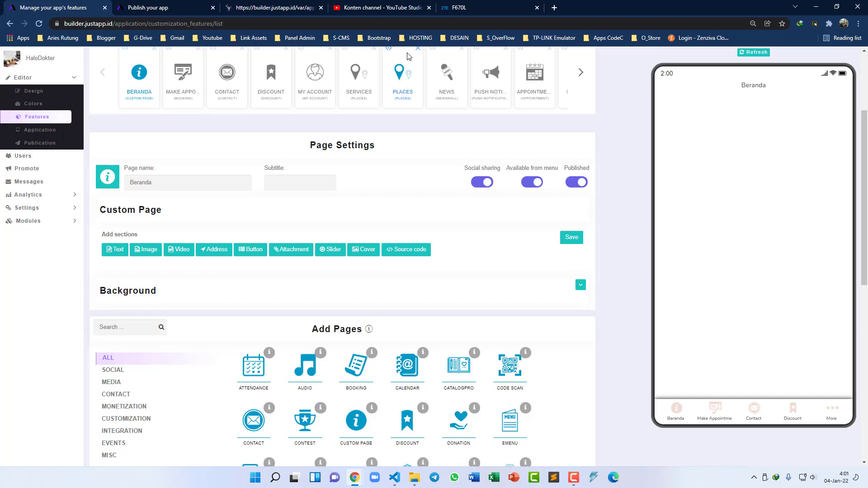
- Open forum.justapp.id in a new browser tab and go to the "Homepage HaloDokter - Custom Homepage" discussion
click(559, 9)
text(foru)
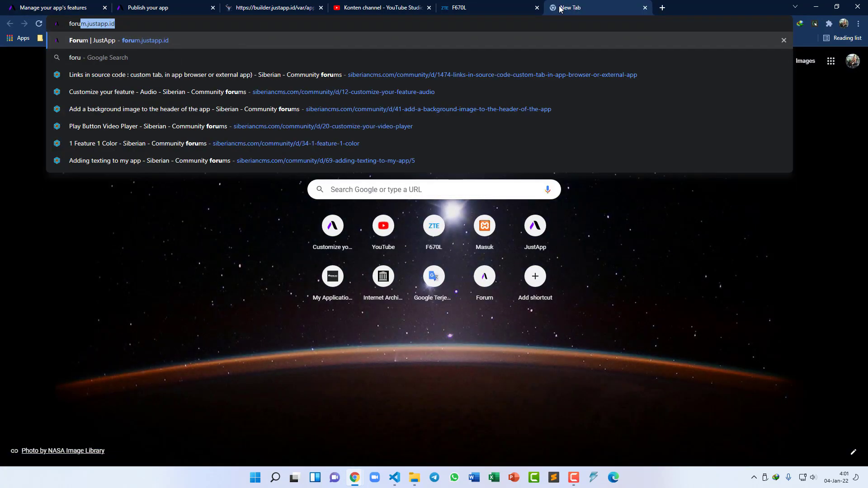
key(Return)
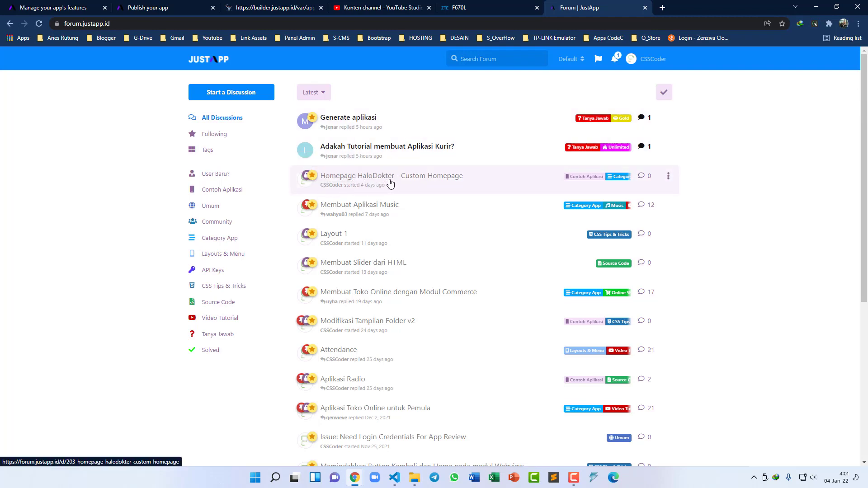
click(391, 183)
scroll(391, 180, down, 1)
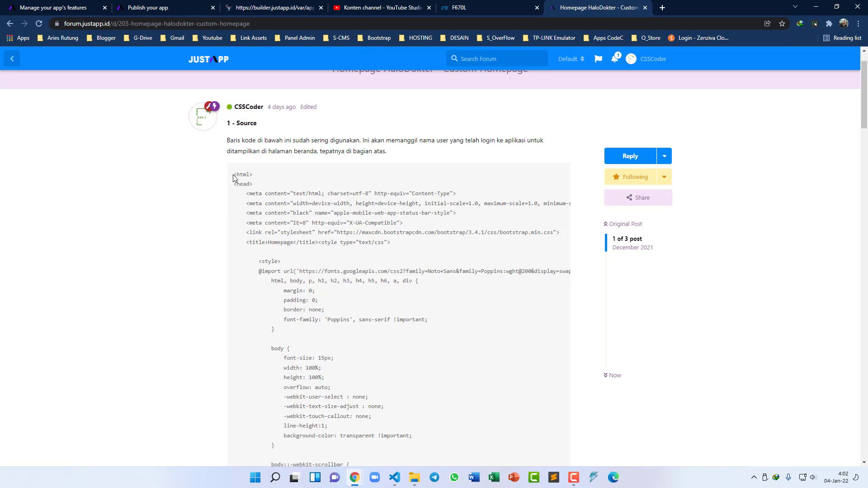
- Copy the complete HTML code from the "1 - Source" block of the forum post
drag(233, 176, 265, 282)
scroll(291, 272, down, 15)
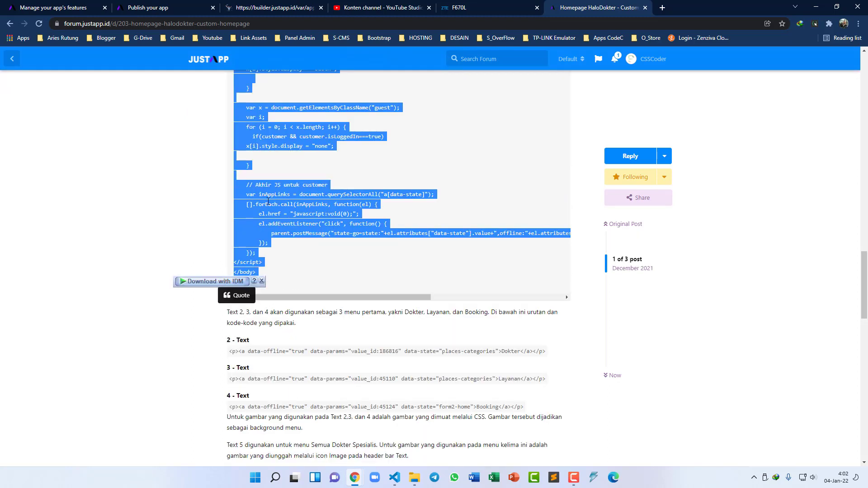
right_click(277, 195)
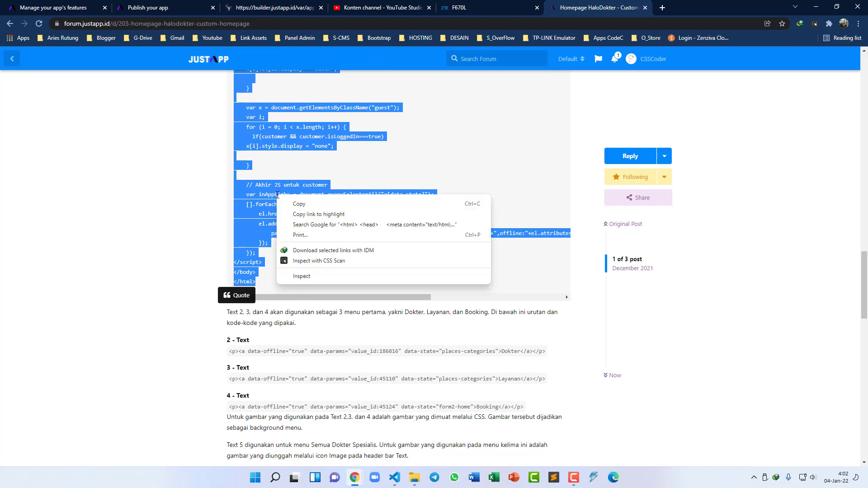
click(294, 204)
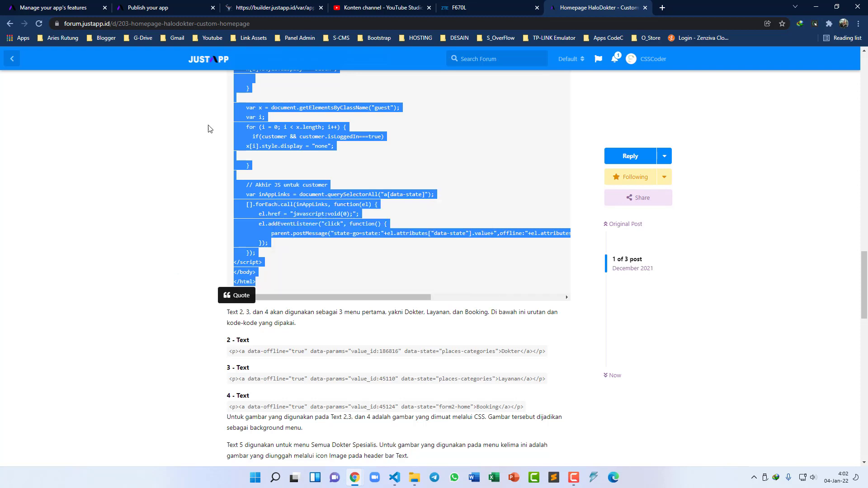
- Add a Source code section to the Beranda page in the app builder and paste the copied HTML into it
click(37, 8)
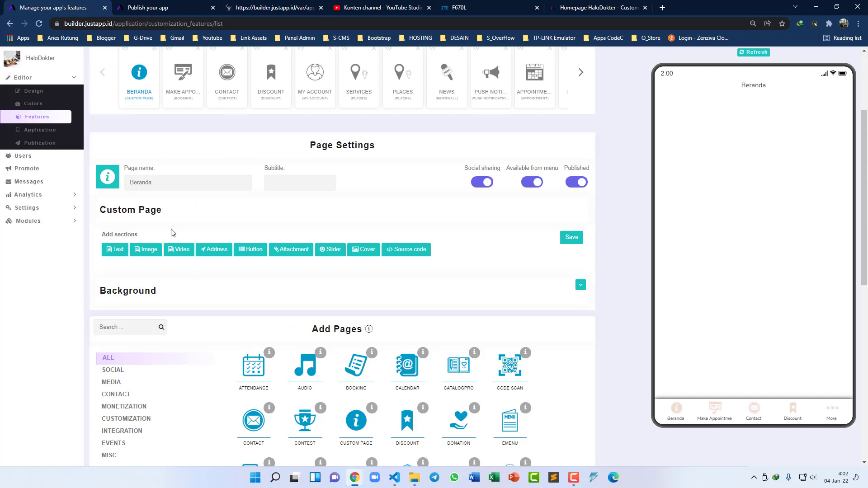
click(403, 251)
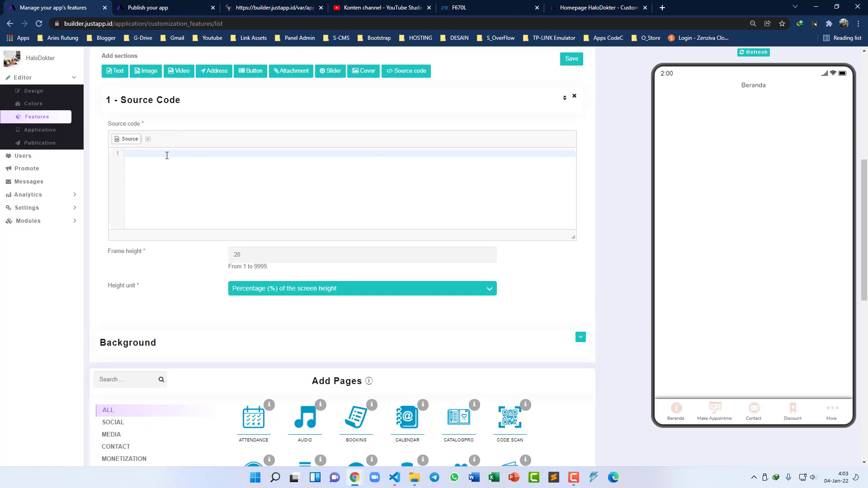
key(ctrl+v)
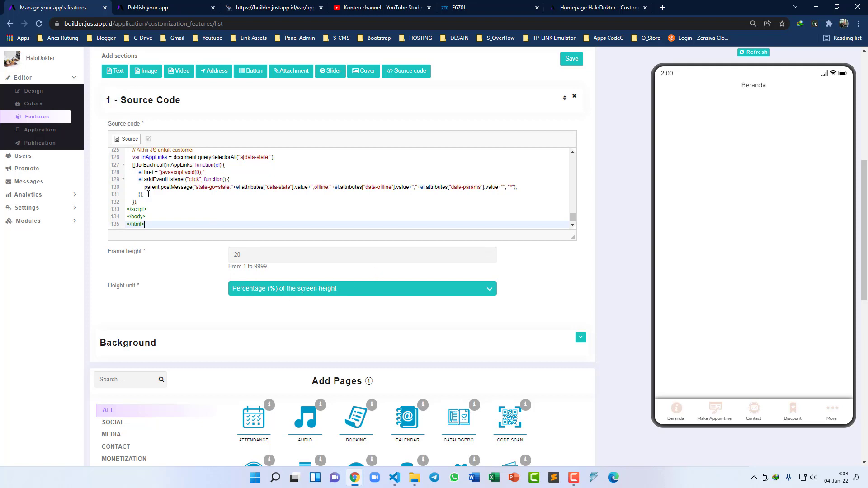
- Examine the "2 - Text" link code for the Dokter menu in the forum post
click(559, 7)
scroll(284, 303, down, 1)
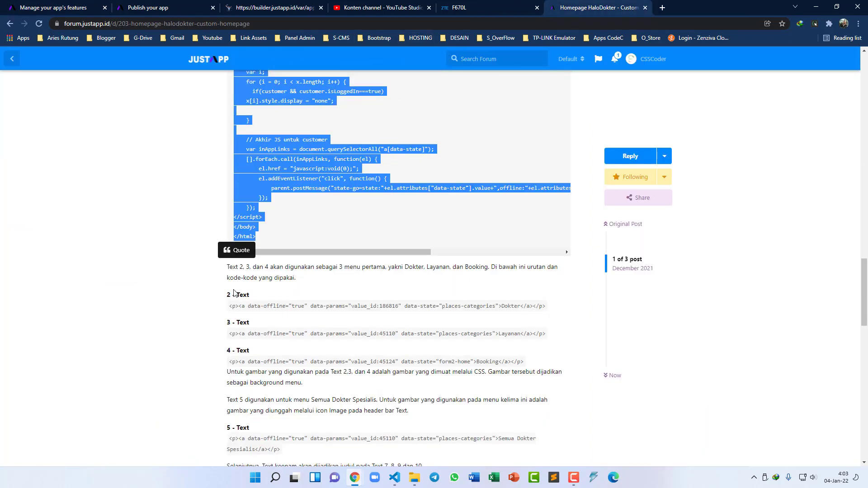
click(270, 292)
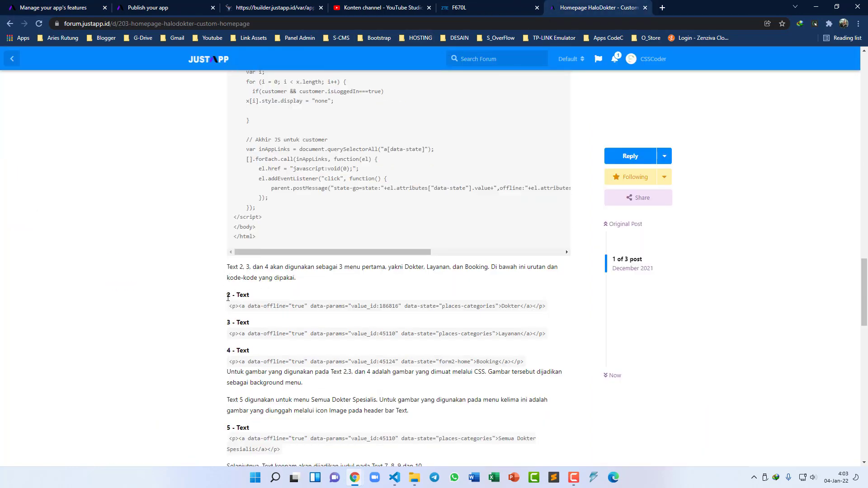
drag(227, 295, 554, 306)
click(261, 298)
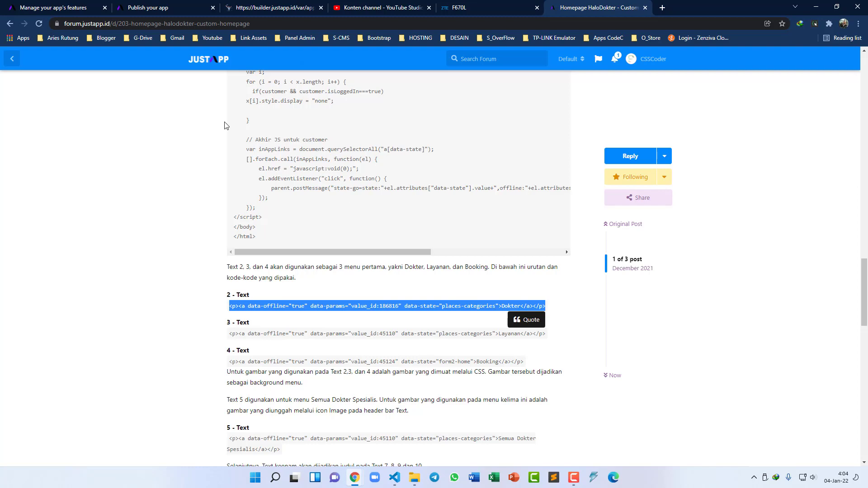
- Add a Text section to the Beranda page in the app builder and insert a feature link to the Services page's All places view
click(63, 10)
scroll(138, 280, up, 1)
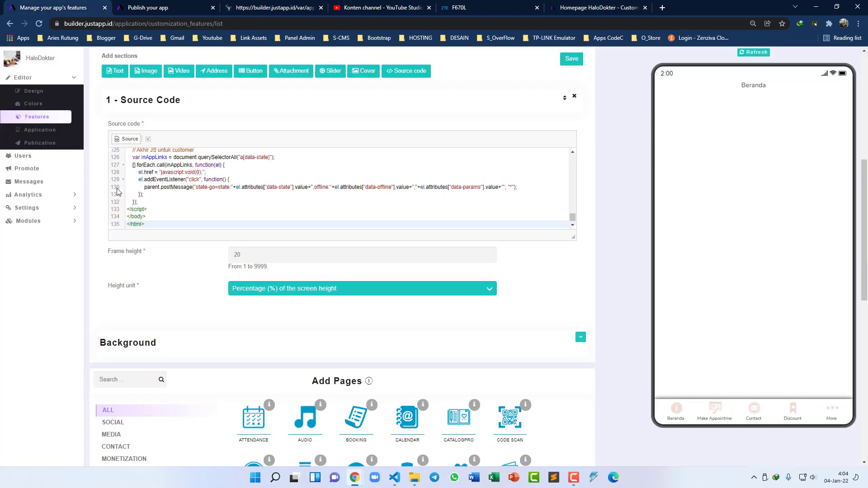
click(115, 72)
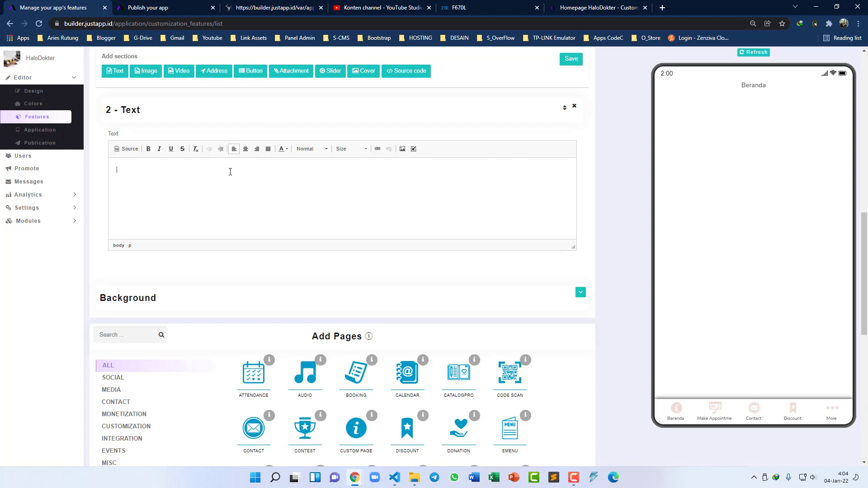
click(413, 149)
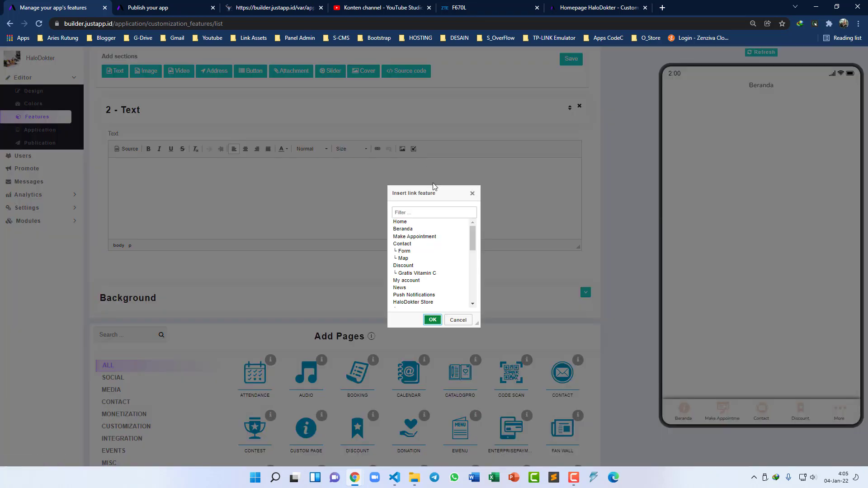
drag(474, 236, 479, 285)
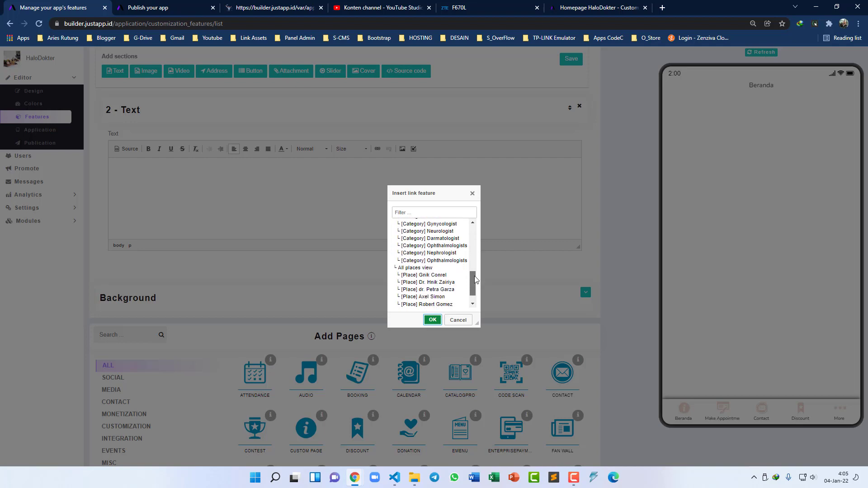
click(414, 270)
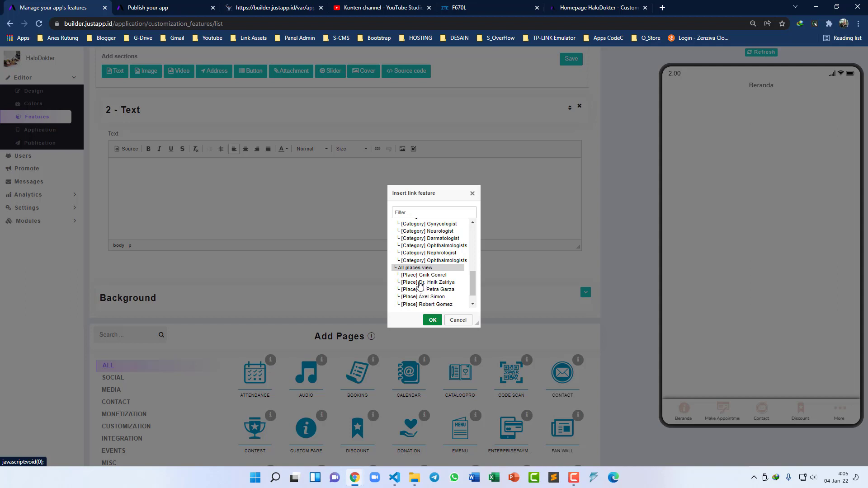
click(431, 321)
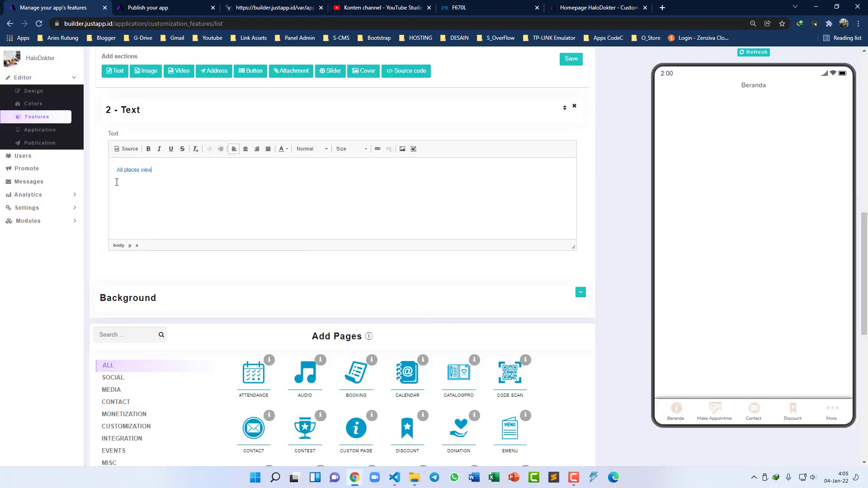
- Change the inserted link's text to "Dokter" in the Text section's source code and return to the formatted view
click(128, 148)
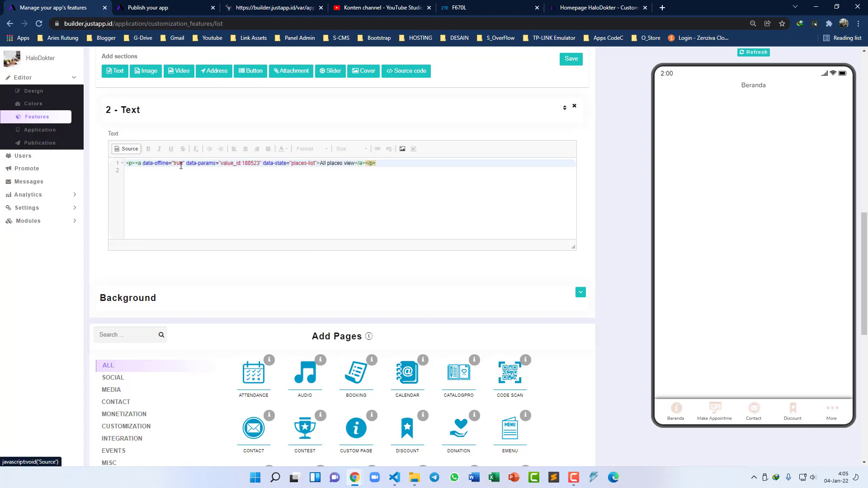
drag(355, 164, 321, 163)
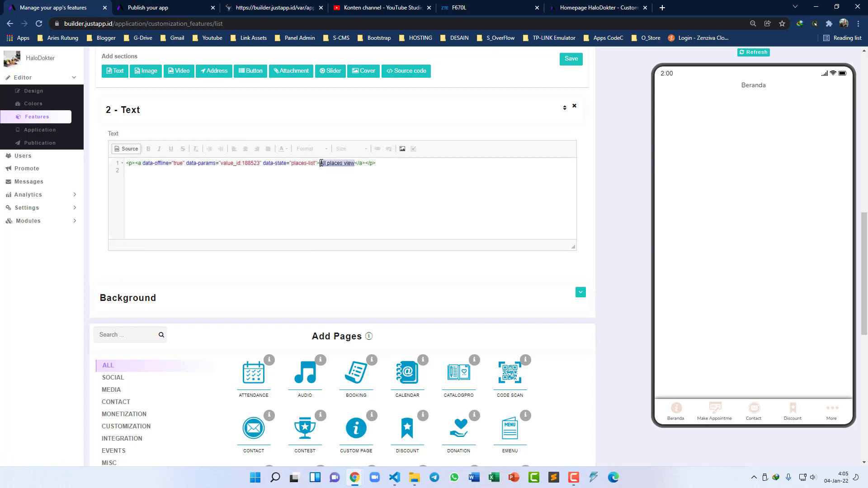
text(Dokter)
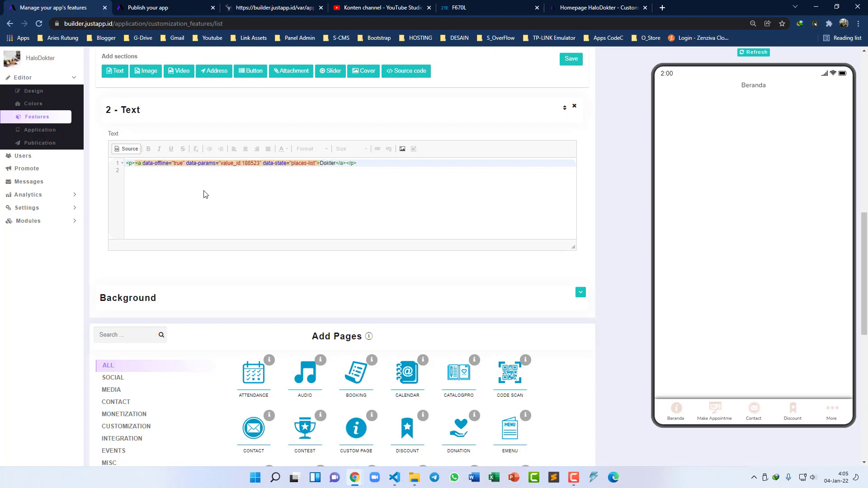
click(129, 151)
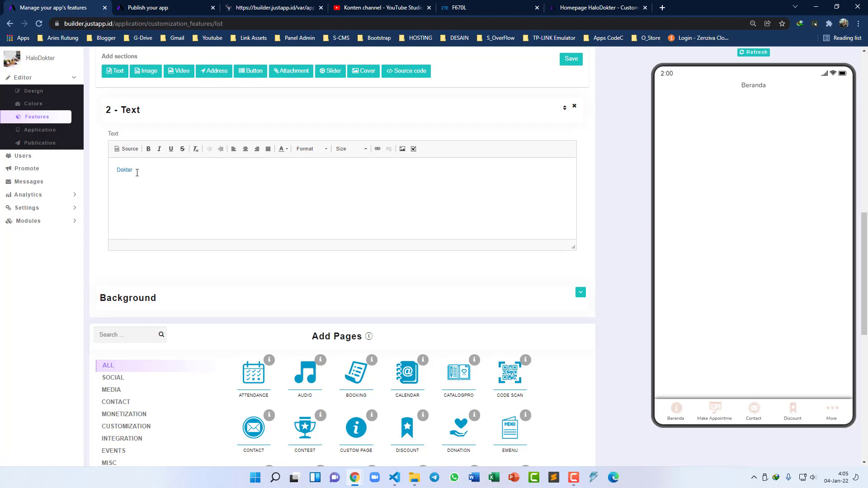
- Check the reference homepage, add another Text section to the Beranda page, and insert a feature link to the Services page's All categories view
click(259, 10)
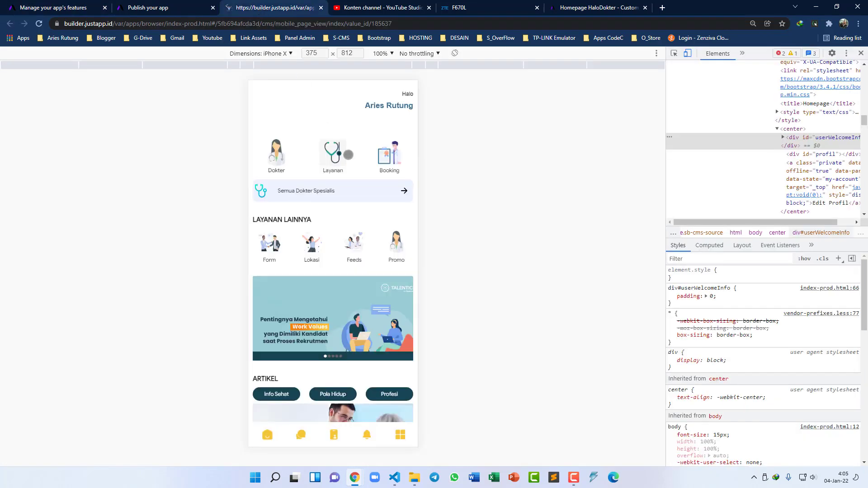
click(62, 11)
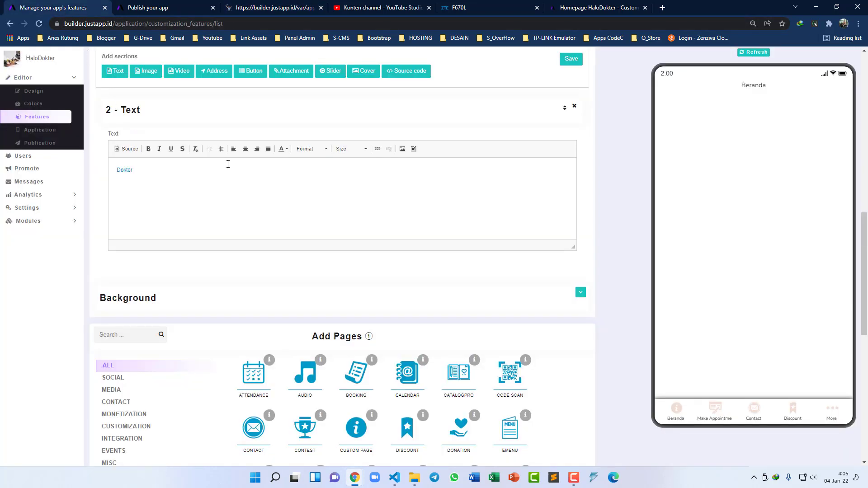
click(117, 72)
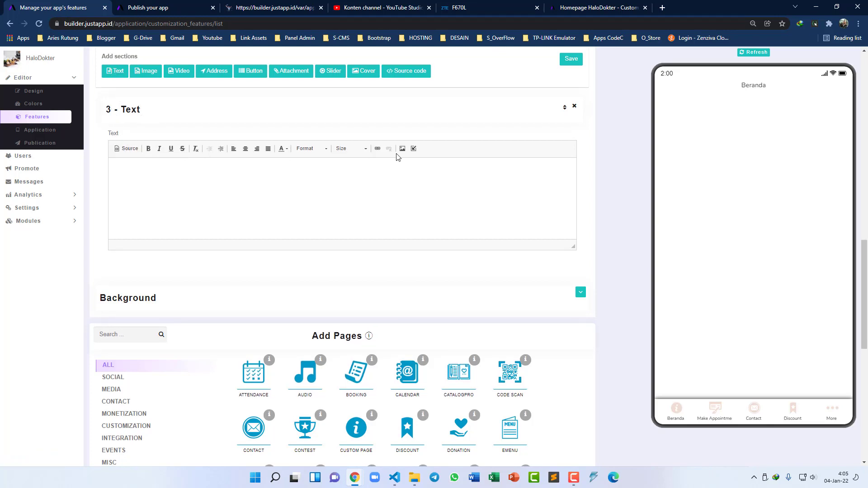
click(413, 148)
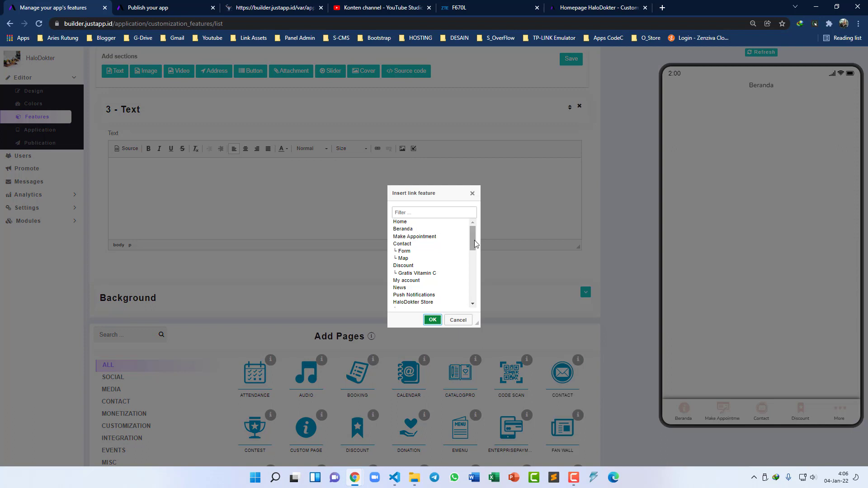
drag(474, 241, 473, 288)
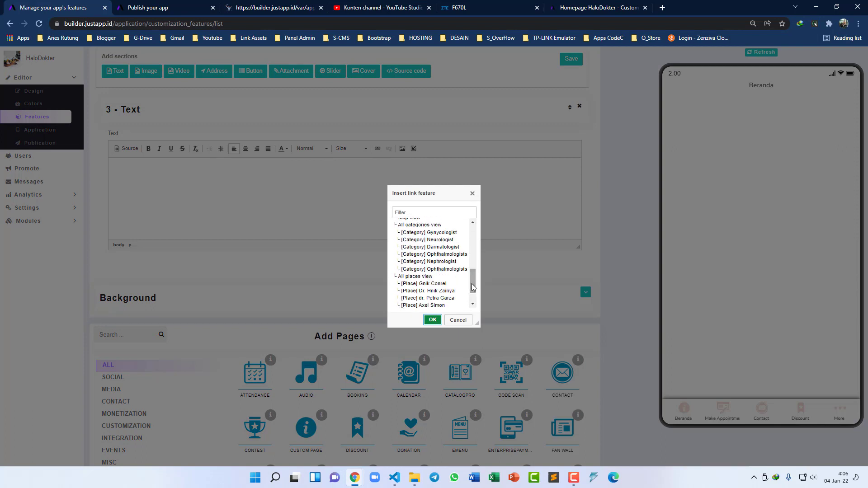
scroll(433, 270, up, 1)
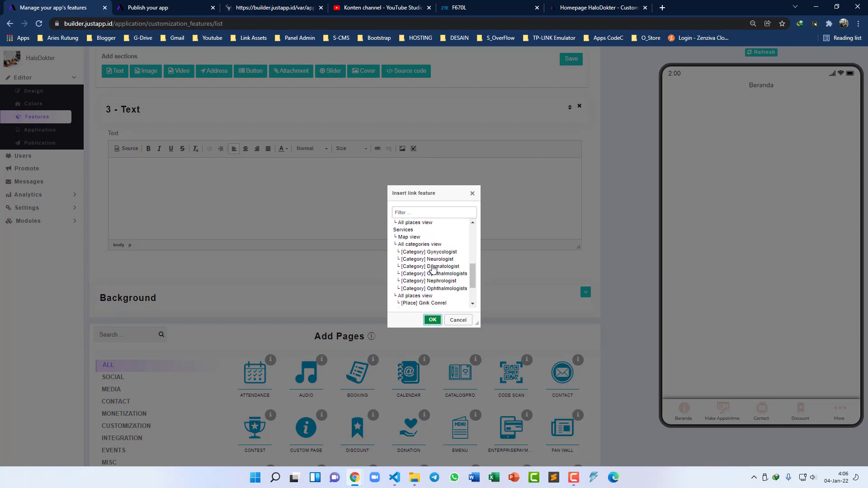
click(406, 246)
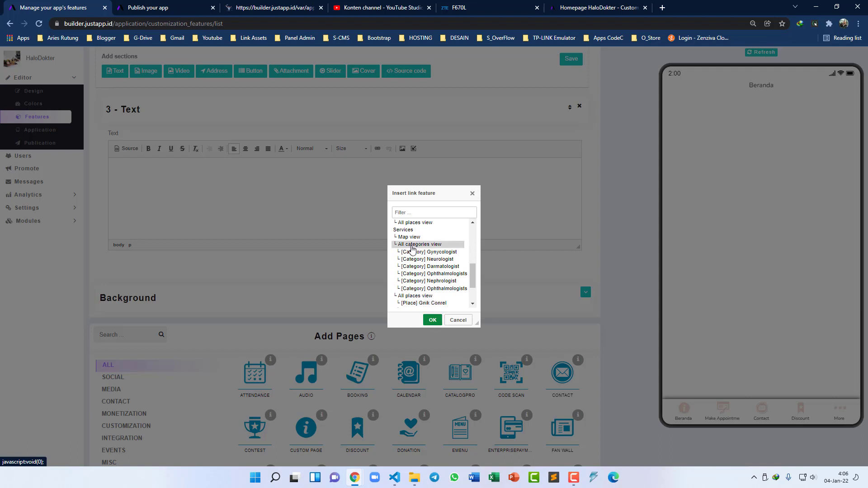
click(434, 322)
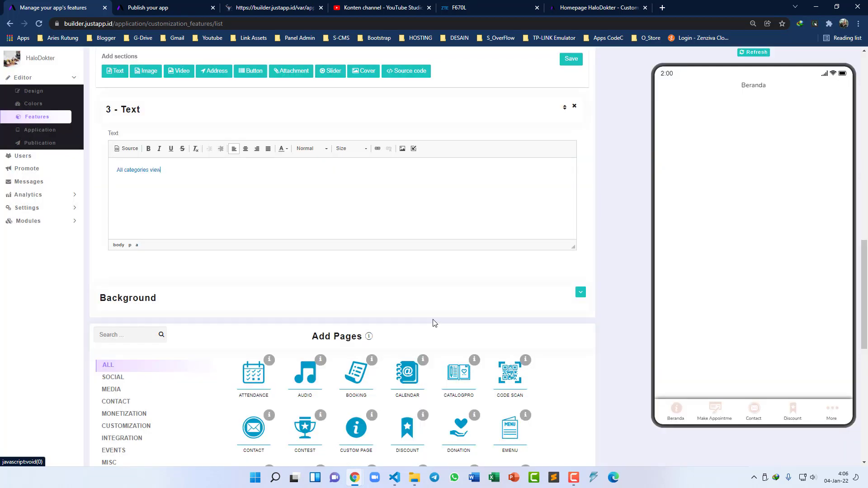
- Change the inserted categories link's text to "Layanan" in the third section's source code
click(129, 148)
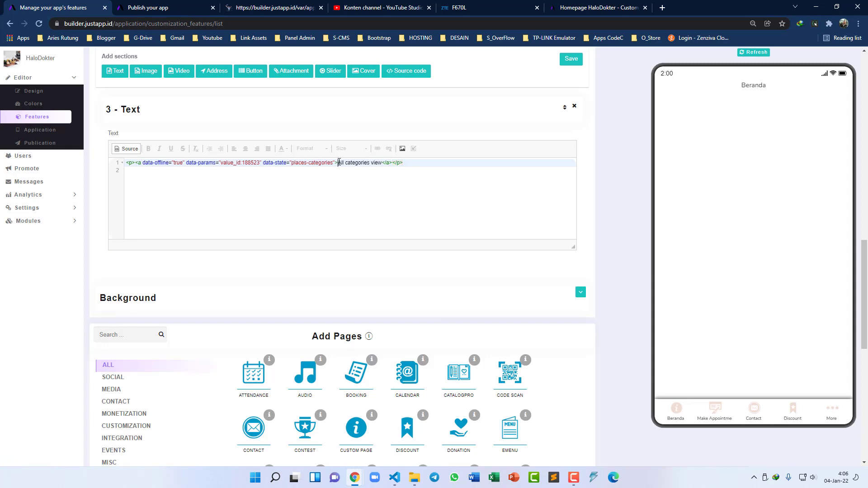
drag(338, 163, 382, 165)
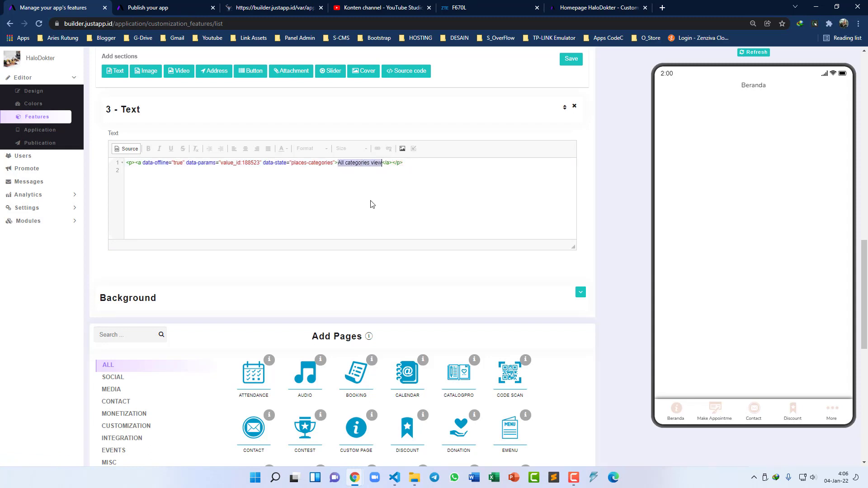
text(L)
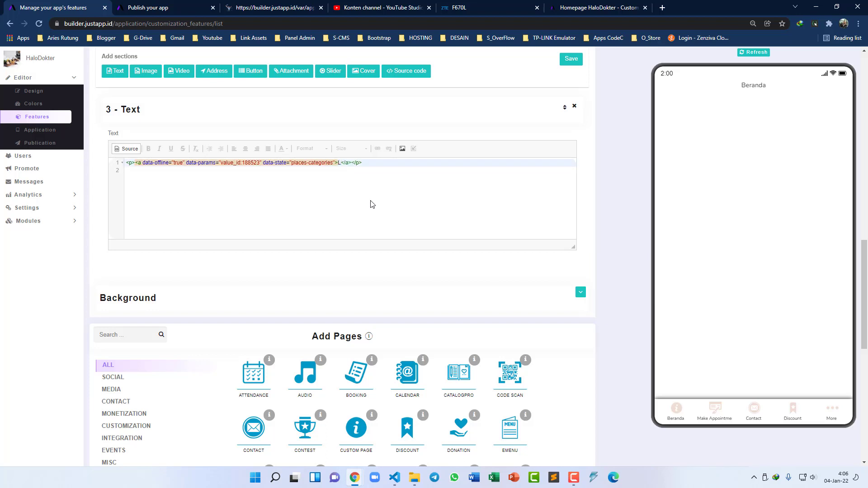
text(ayanan)
- Check the next menu item on the reference homepage and add a fourth section of type Text to the Beranda page
click(256, 9)
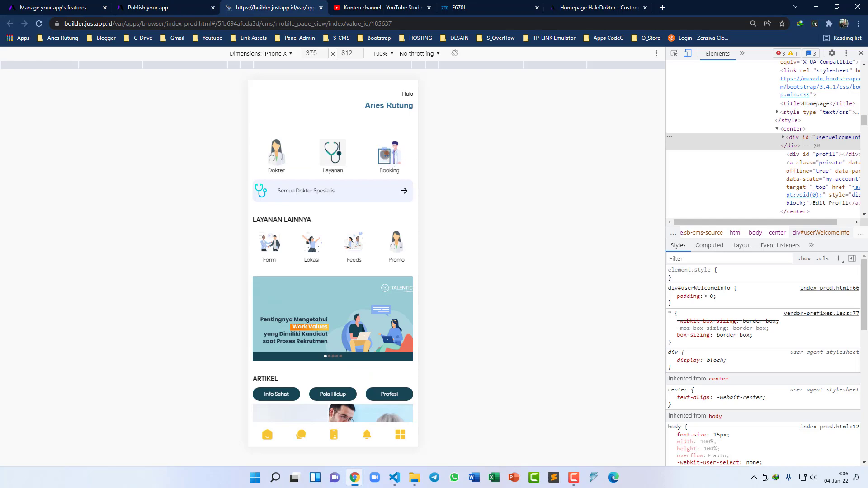
click(69, 7)
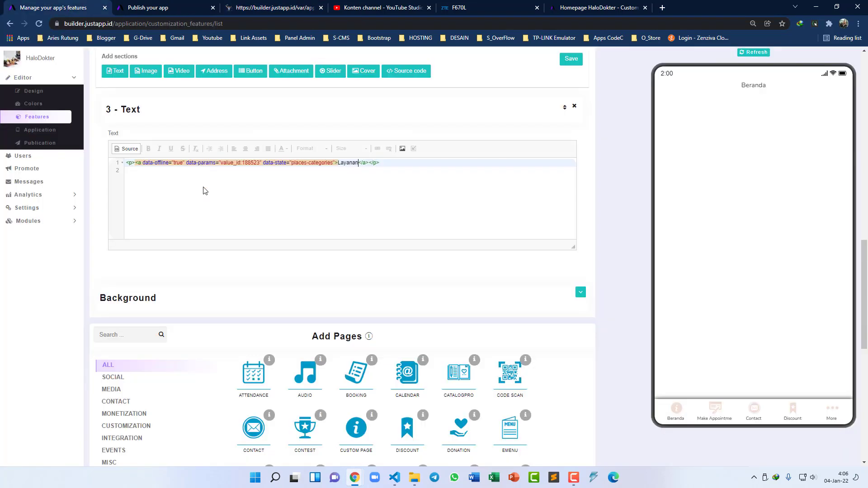
click(119, 73)
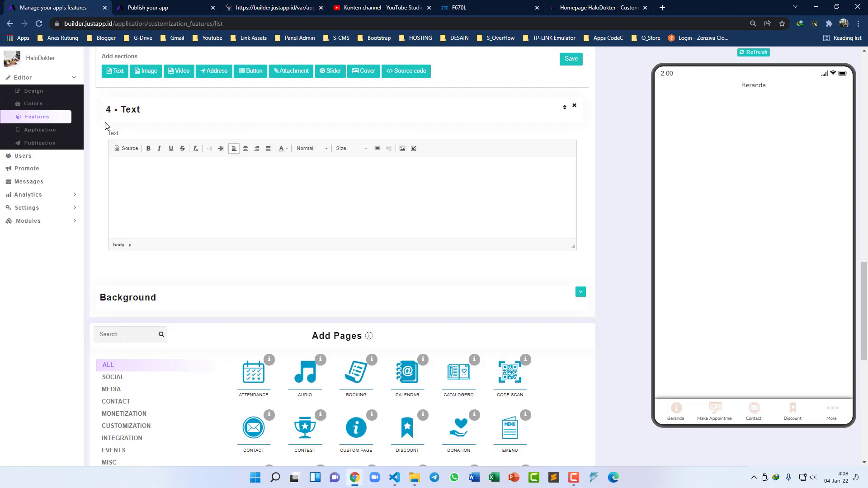
drag(100, 111, 147, 114)
click(143, 176)
- Look through the available link features and insert a link to the Contact page in the fourth section
click(414, 150)
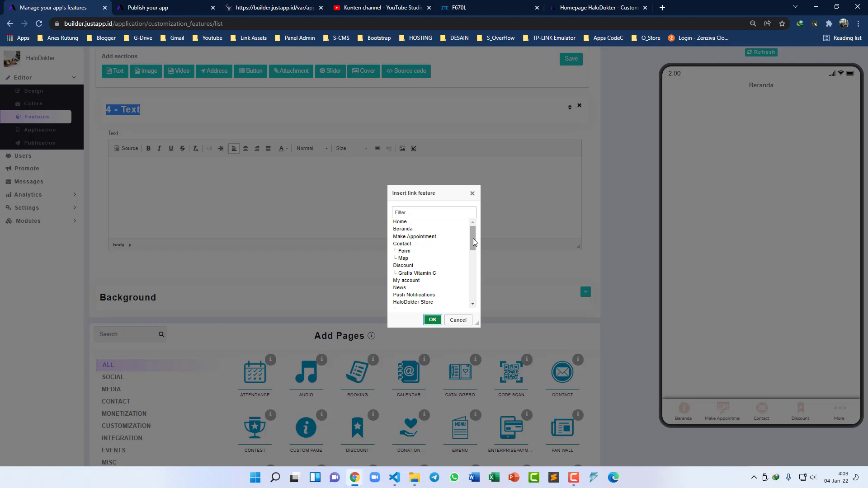
scroll(432, 265, down, 2)
scroll(435, 268, down, 2)
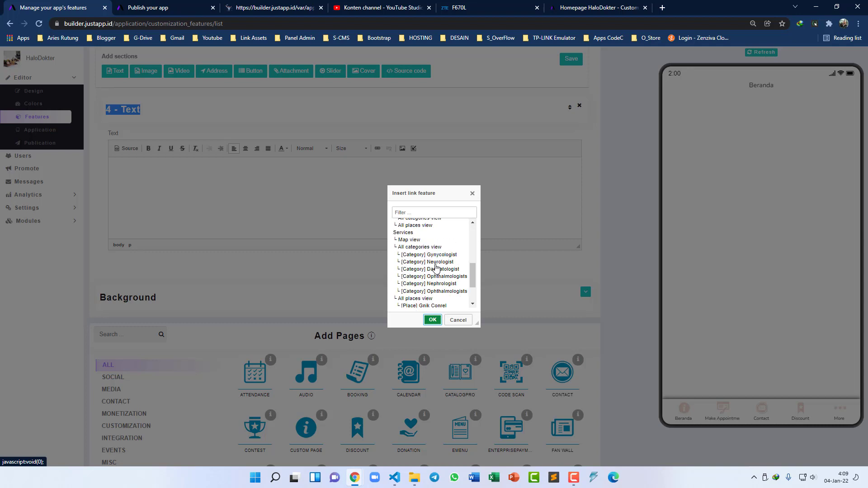
scroll(435, 294, down, 2)
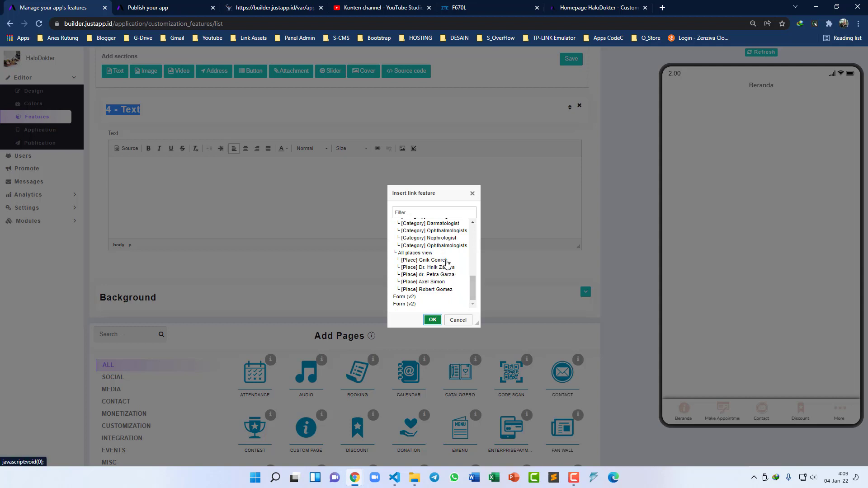
scroll(447, 265, up, 10)
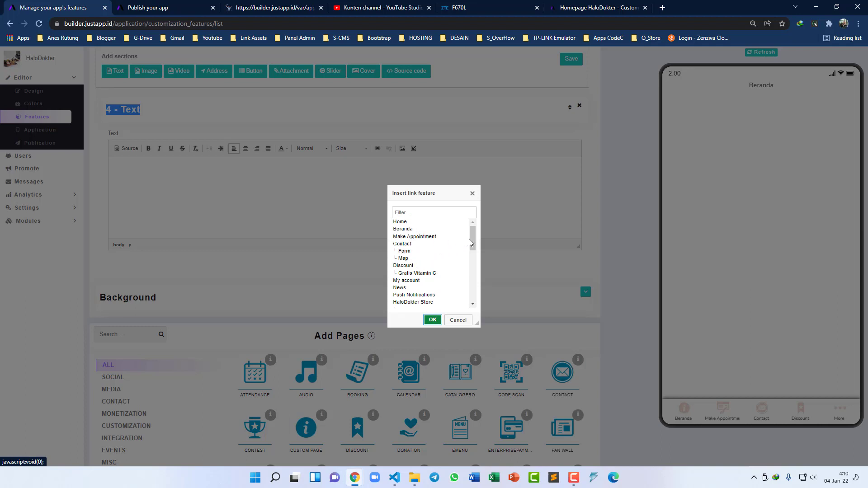
drag(471, 242, 473, 288)
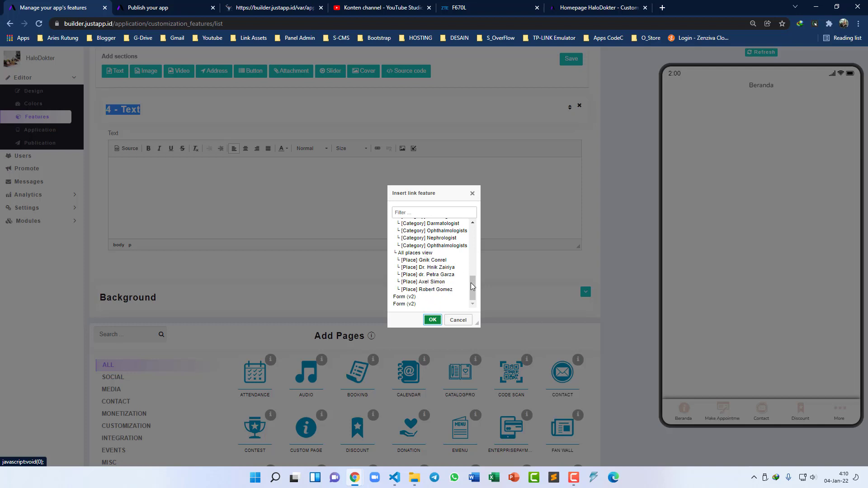
drag(472, 286, 472, 231)
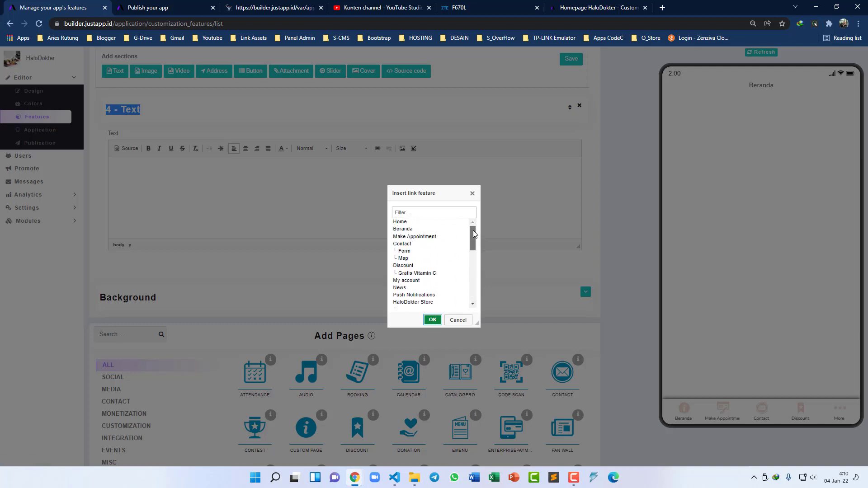
click(408, 232)
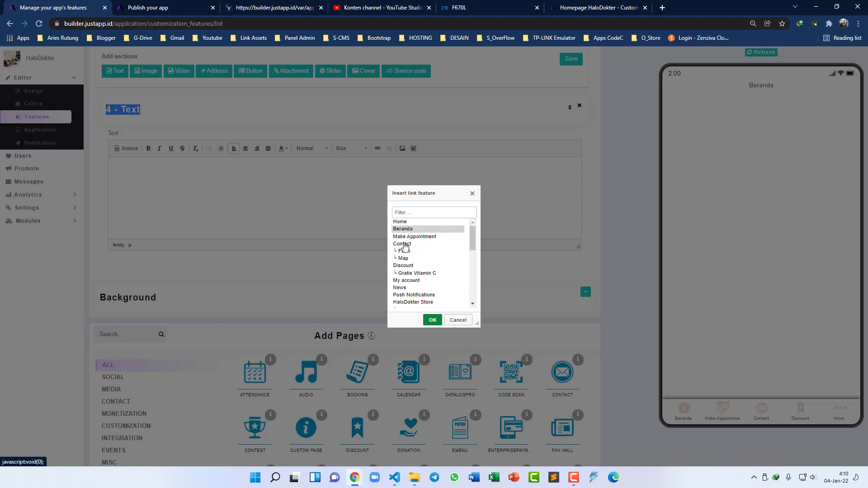
click(404, 244)
click(433, 321)
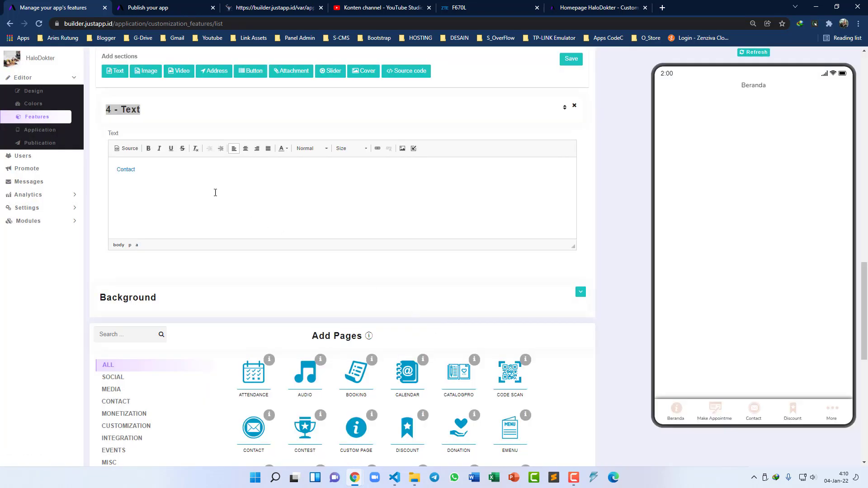
- Show the Contact link's source code and examine its data-params and data-state attributes
click(127, 150)
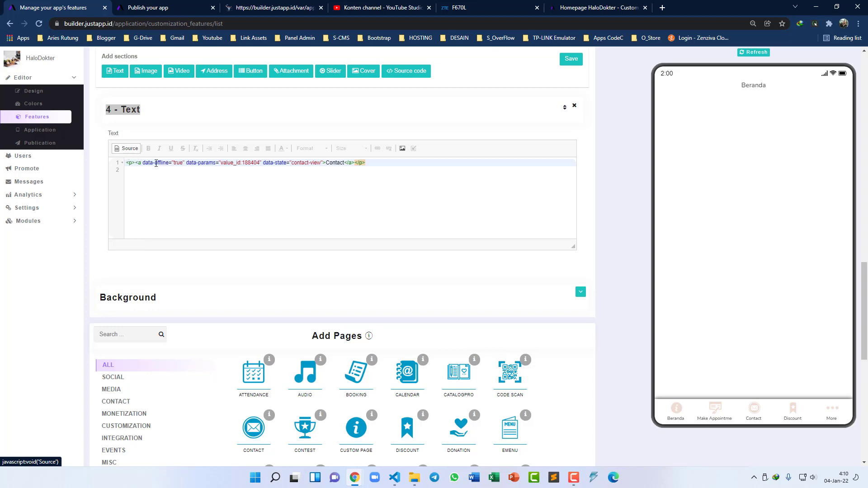
click(385, 165)
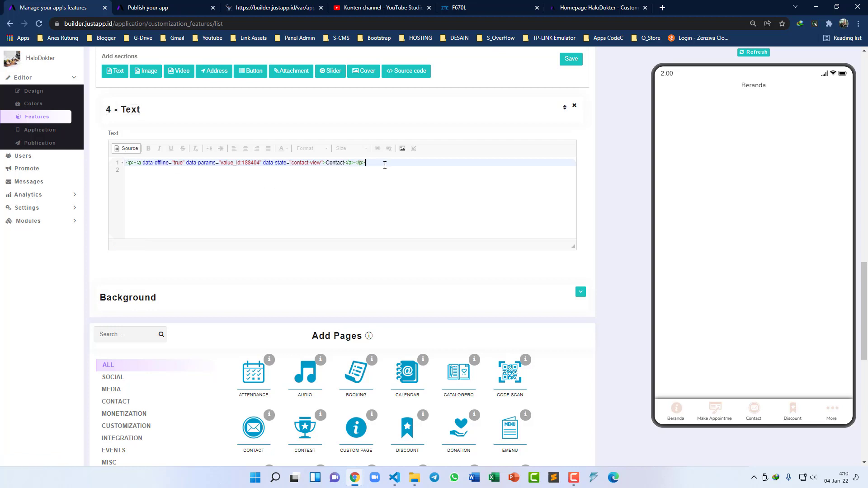
drag(185, 162, 261, 162)
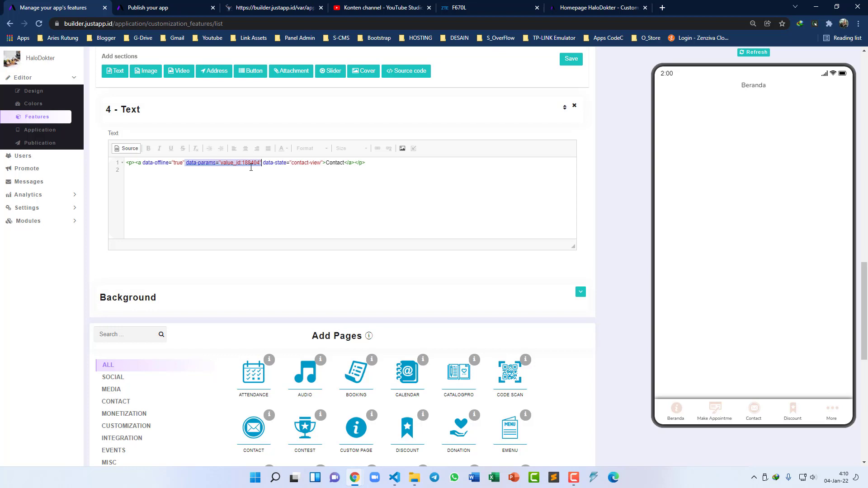
double_click(266, 162)
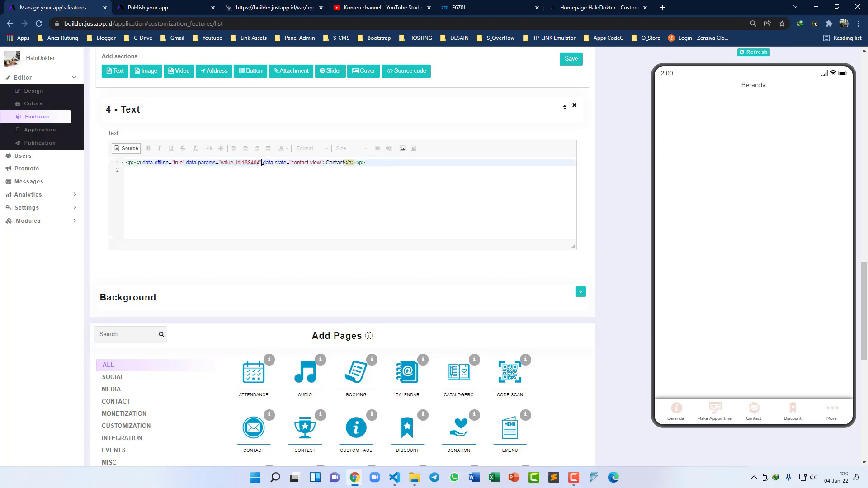
drag(262, 162, 324, 164)
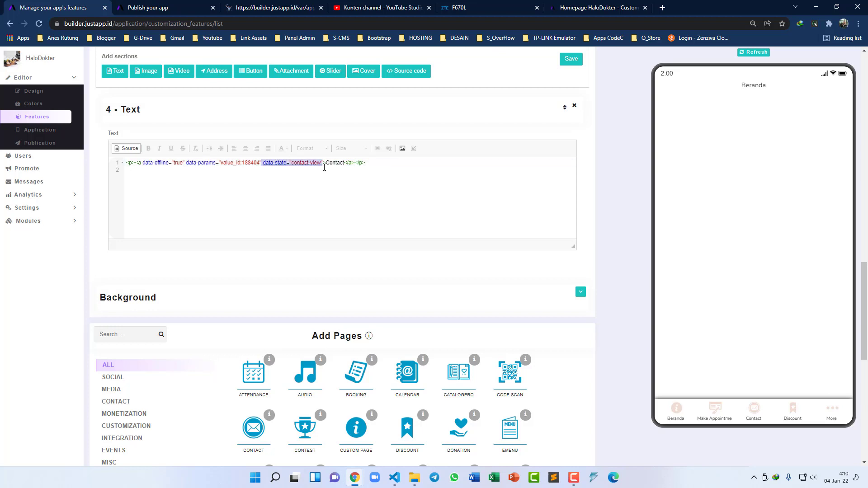
click(321, 190)
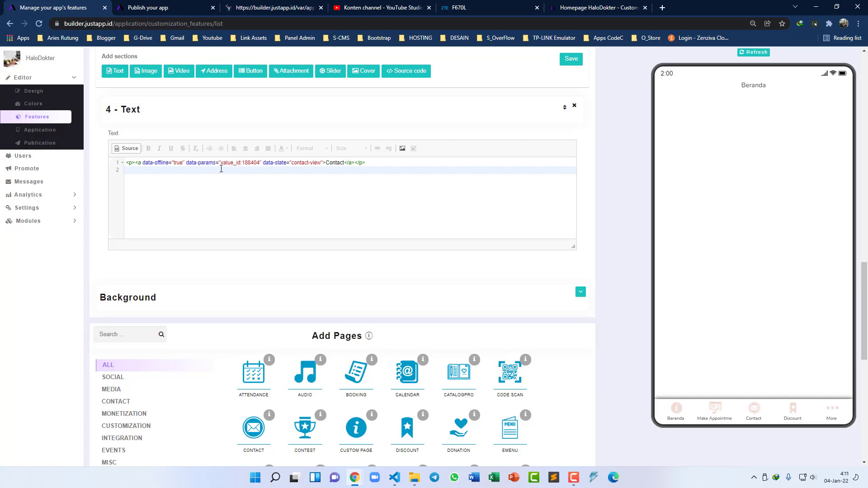
- Go to the Application settings and open the HaloDokter WebApp link in its own browser tab
scroll(221, 168, up, 15)
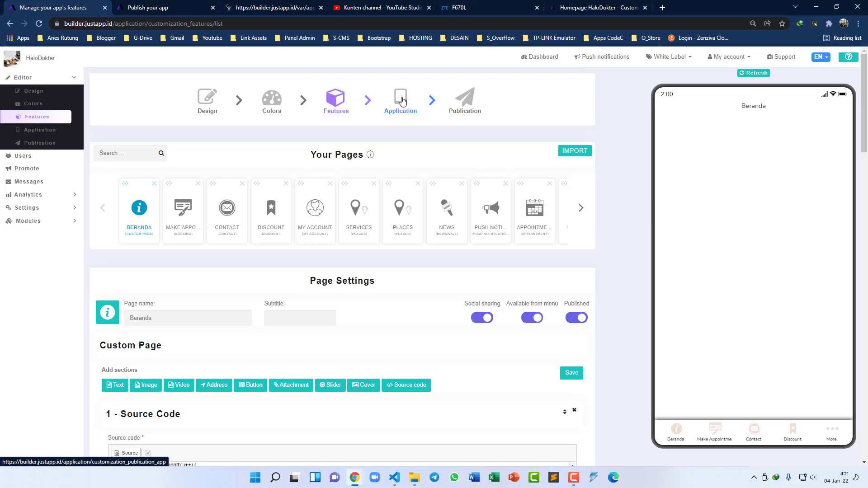
click(401, 107)
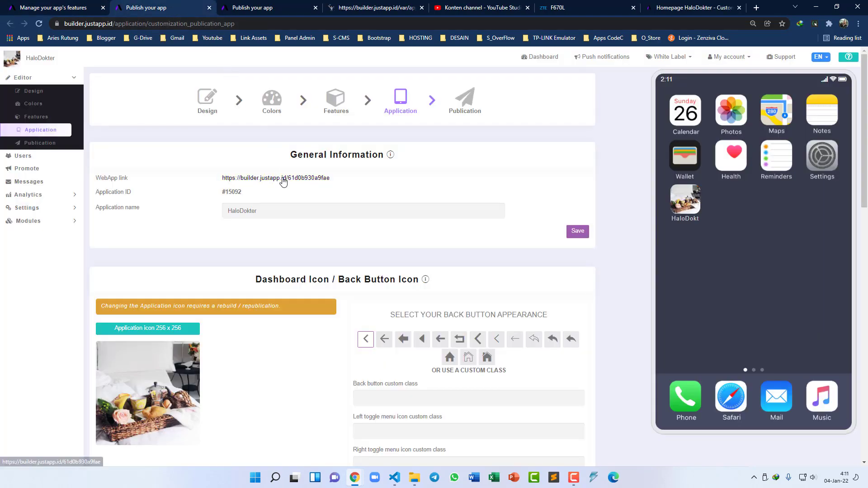
click(240, 179)
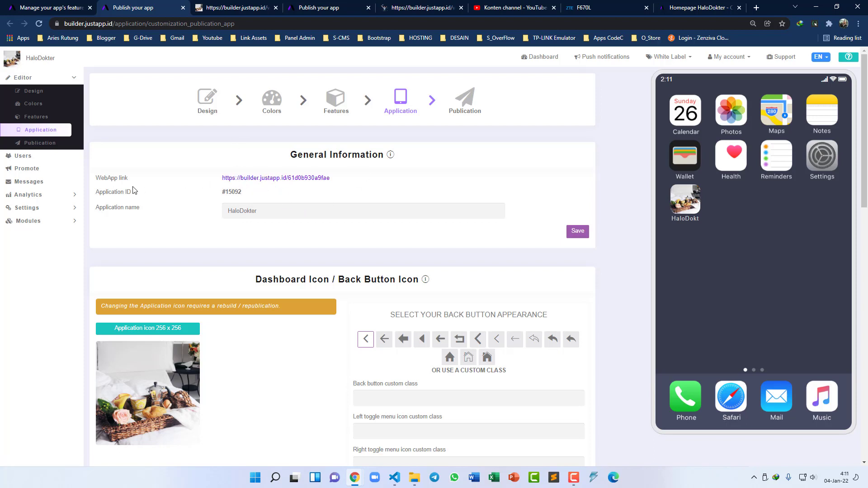
click(217, 7)
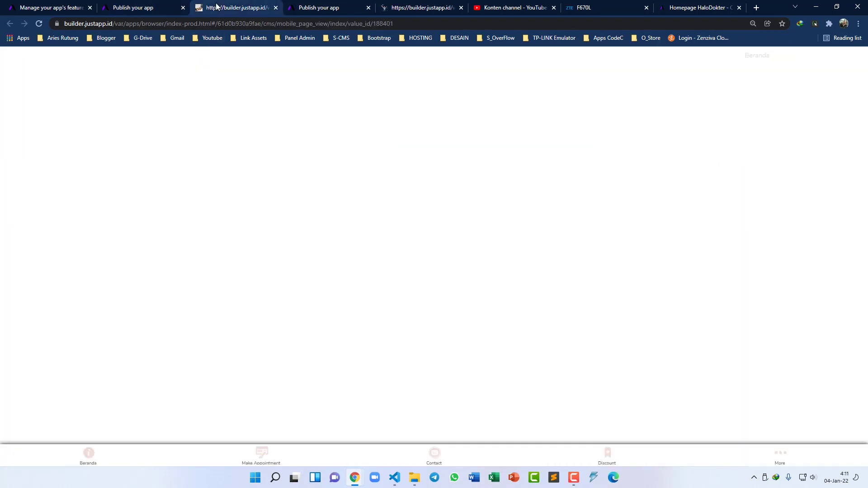
- Inspect the web app in the developer tools' mobile view and open its full list of pages
right_click(280, 69)
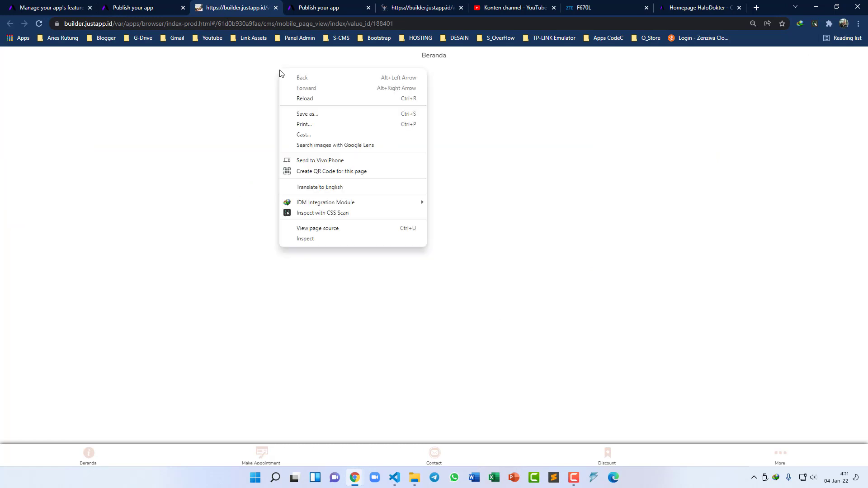
click(301, 238)
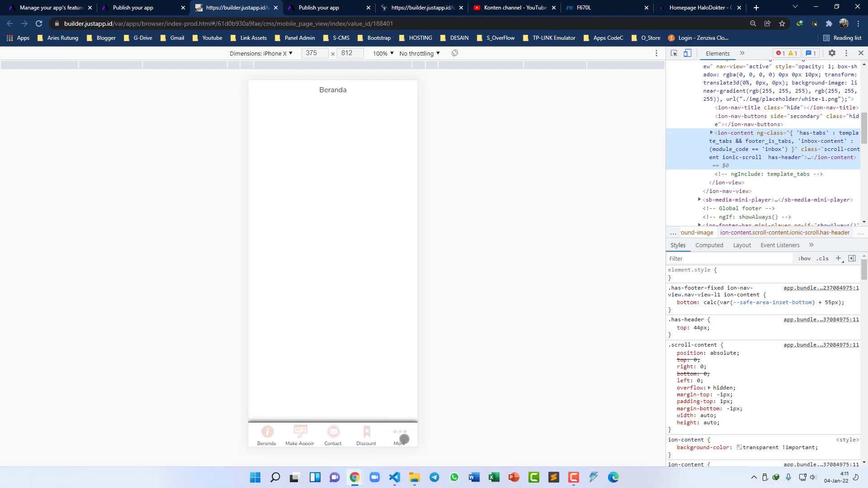
click(402, 435)
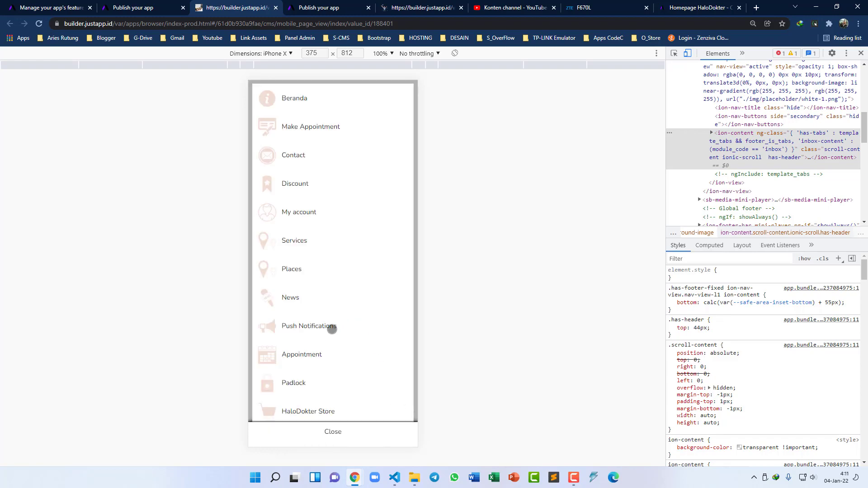
- Open the first Surveys page from the bottom of the page list and look through its Cardiologists and Dermatologists doctor choices
scroll(319, 262, down, 2)
scroll(319, 263, down, 2)
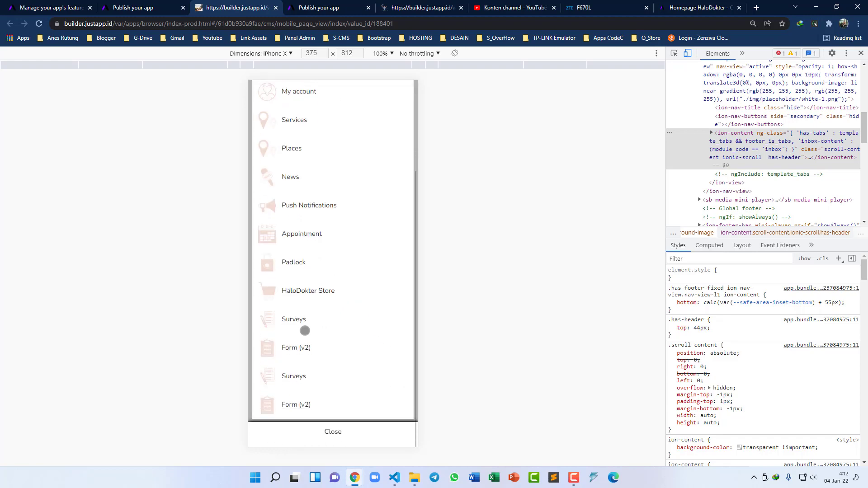
click(301, 380)
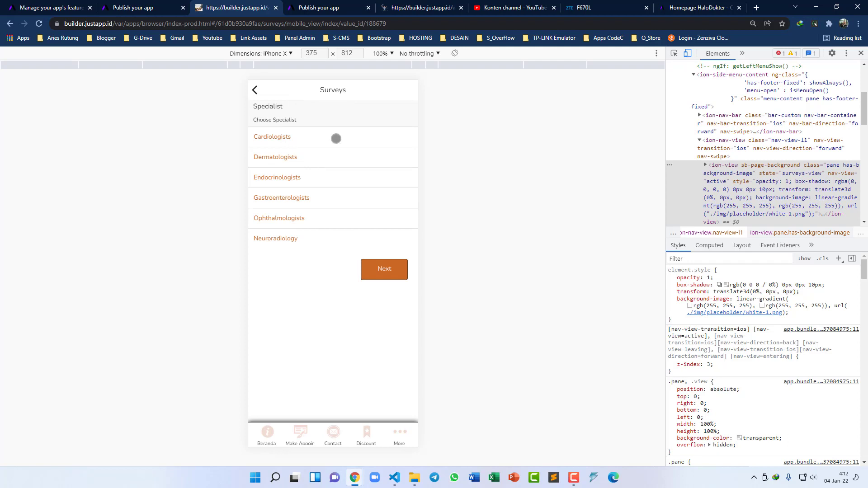
click(336, 138)
click(381, 268)
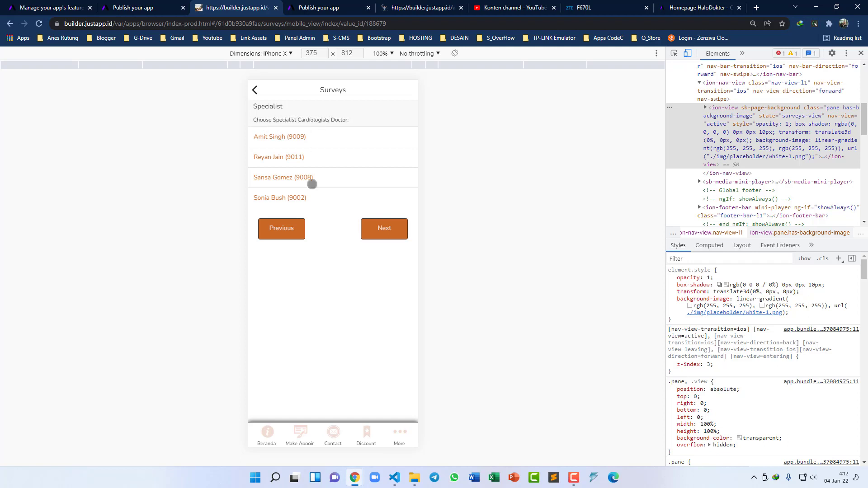
click(288, 233)
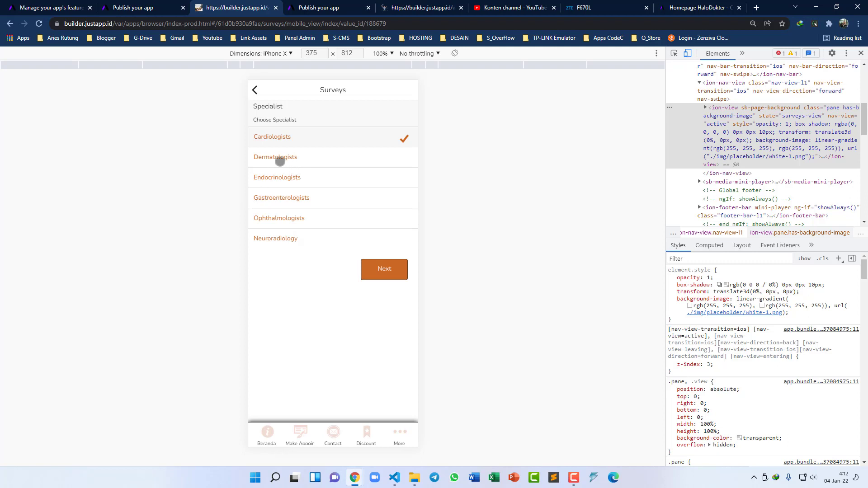
click(306, 160)
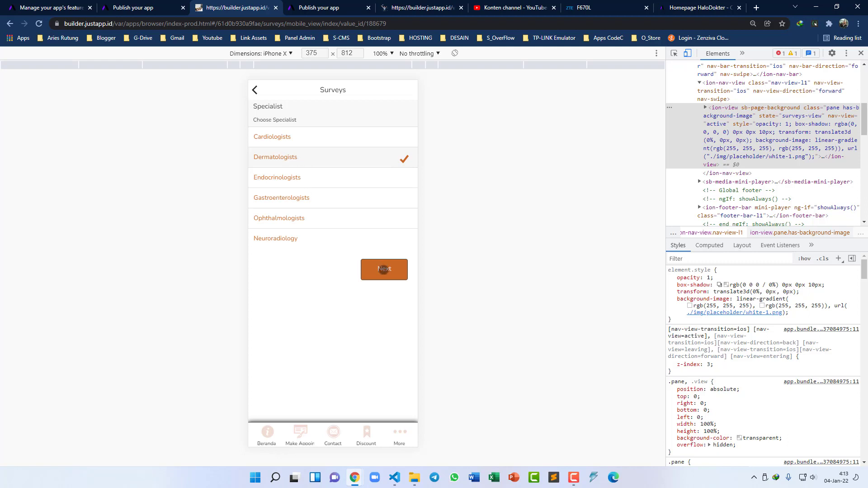
click(384, 268)
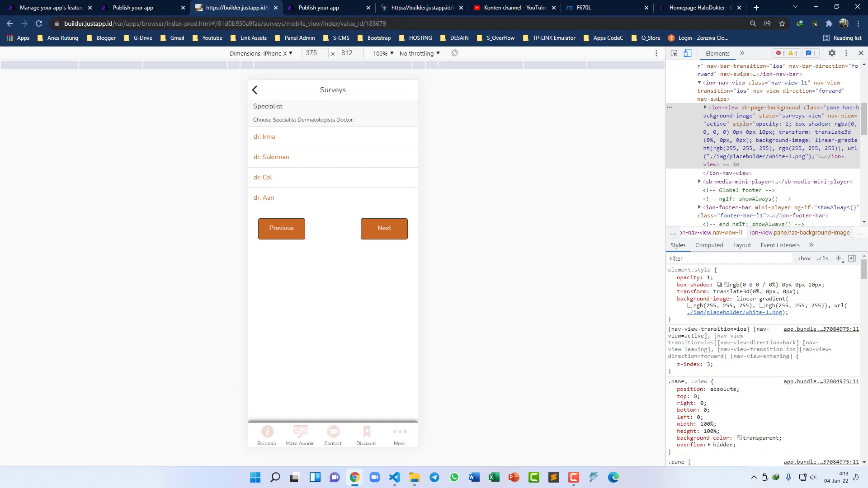
- Copy the Surveys page's value_id number, 188679, from the end of its web address
click(343, 23)
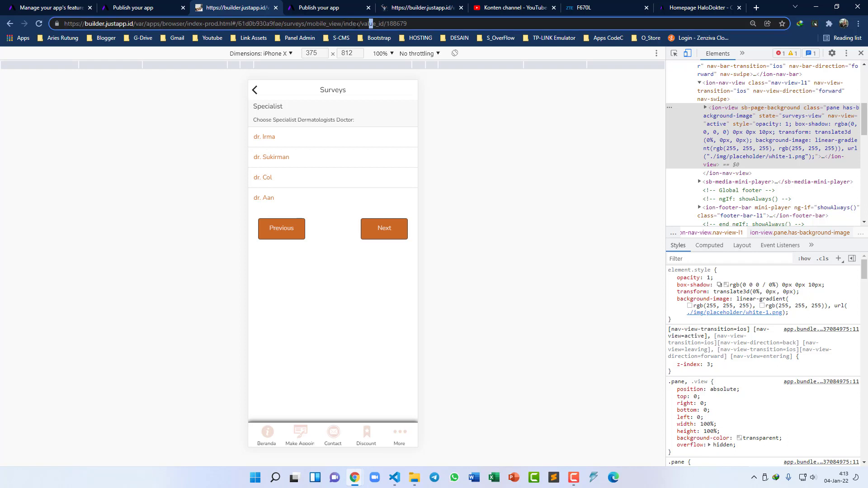
drag(371, 23, 411, 22)
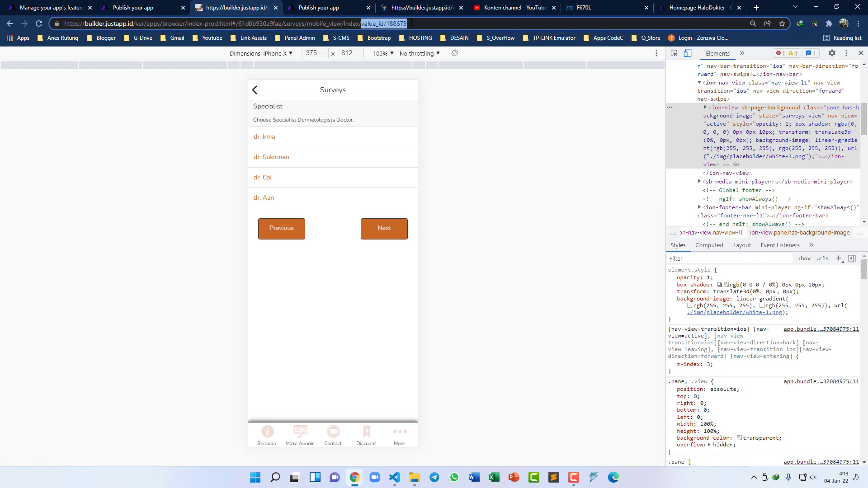
click(411, 23)
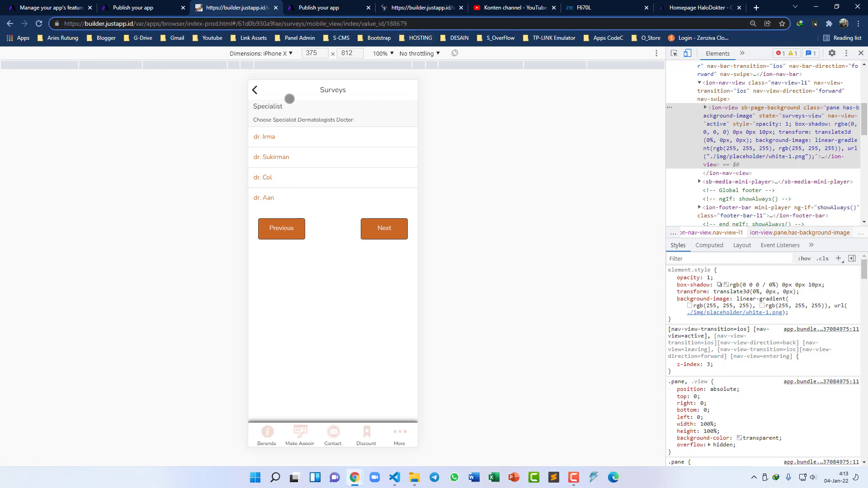
double_click(398, 23)
right_click(398, 24)
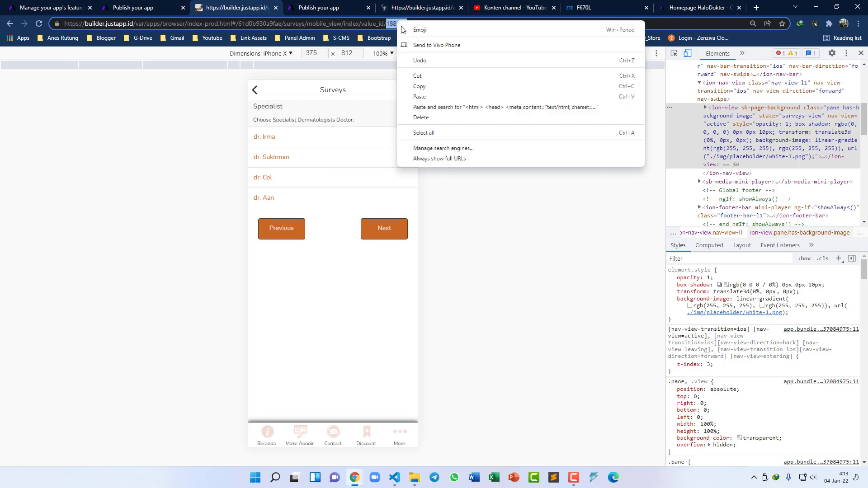
click(424, 88)
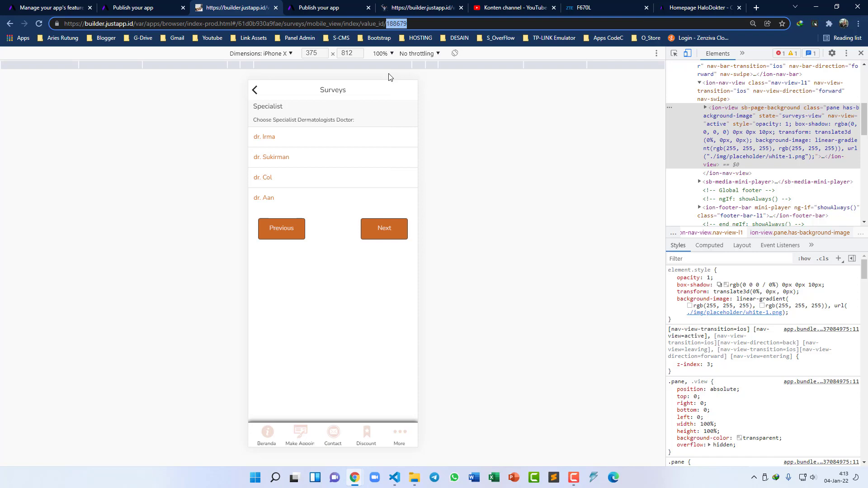
- Replace the value_id in the Contact link's source code in the fourth Text section of the app editor with 188679
click(54, 8)
scroll(219, 275, down, 15)
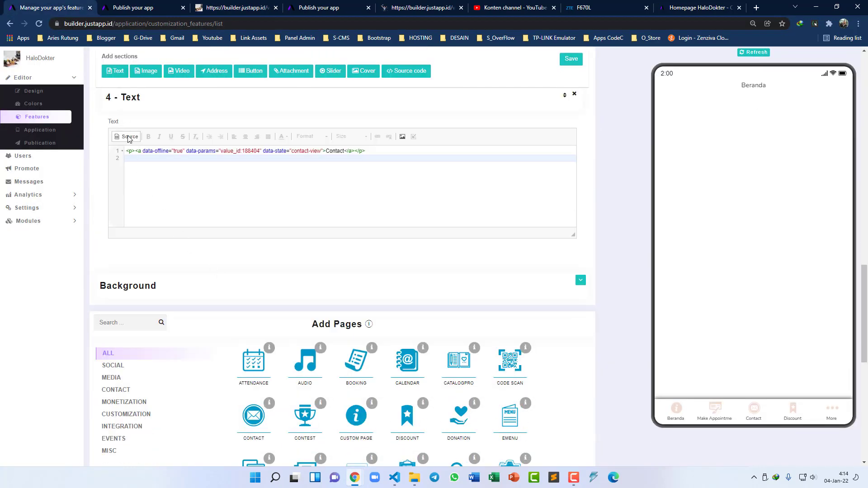
scroll(129, 138, up, 1)
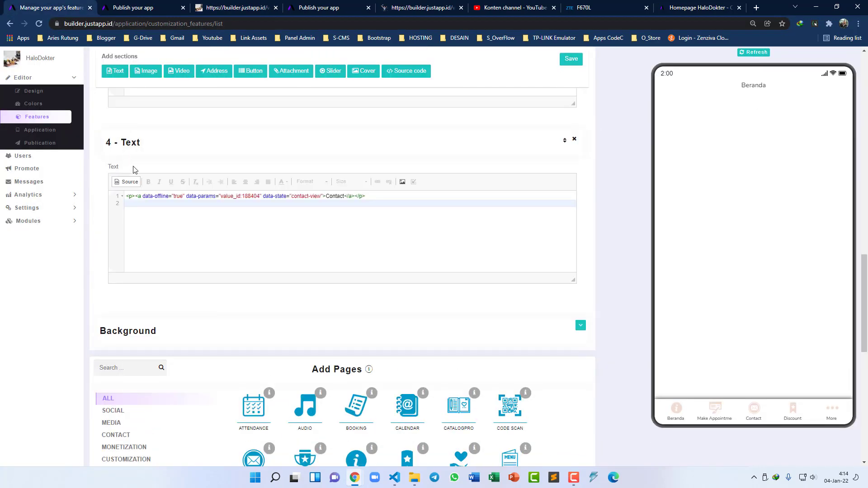
double_click(249, 198)
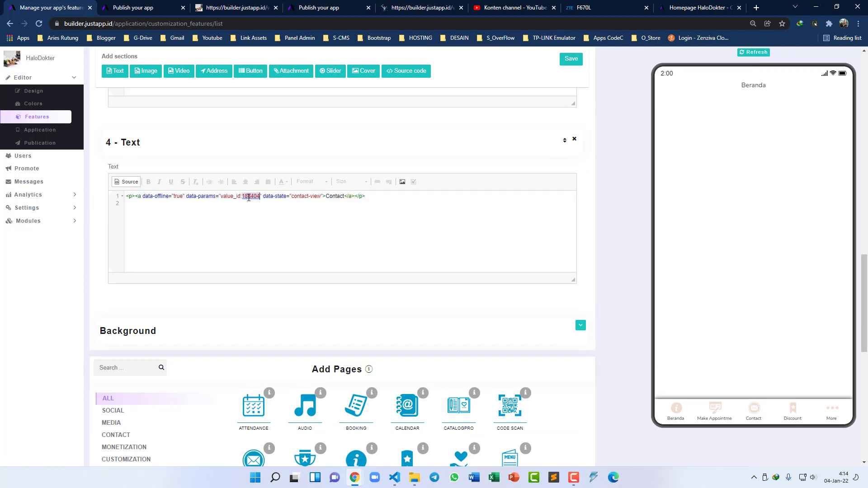
key(ctrl+v)
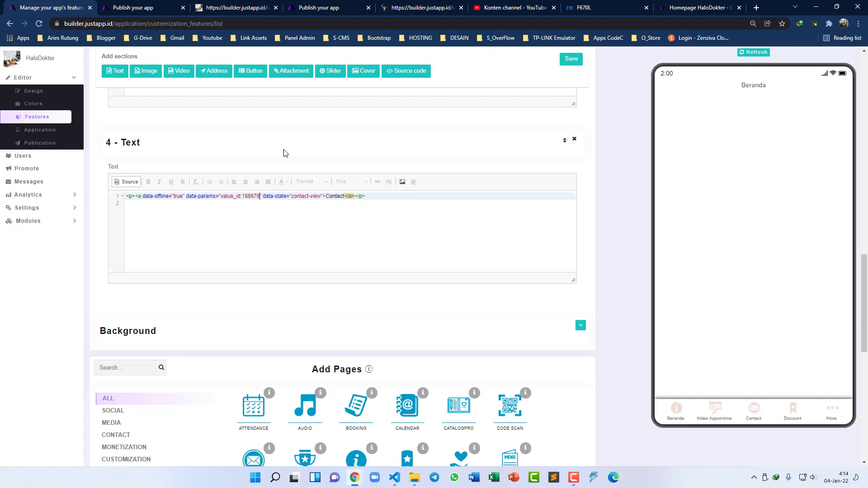
- Inspect the Surveys page in the web app and copy the state="surveys-view" attribute from its ion-view element
click(233, 5)
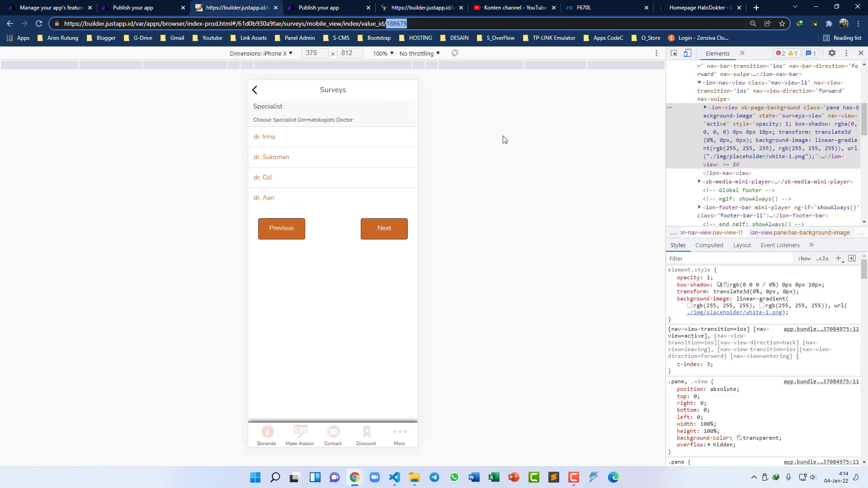
click(283, 110)
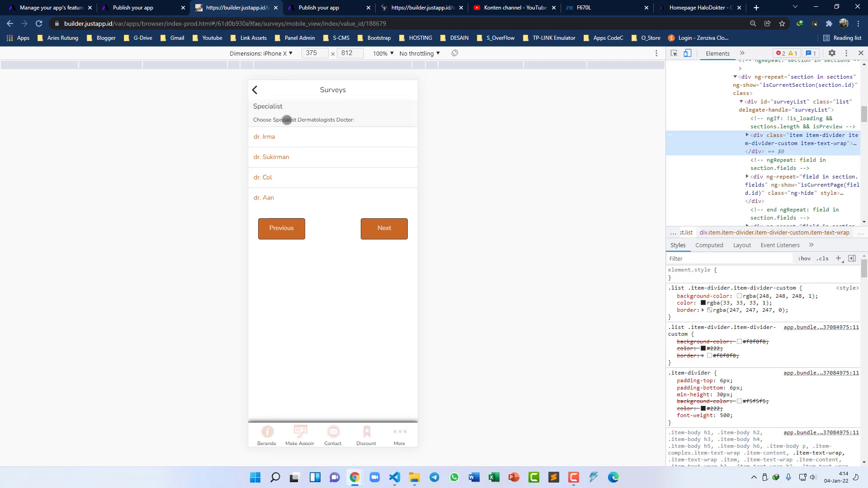
right_click(287, 120)
click(322, 290)
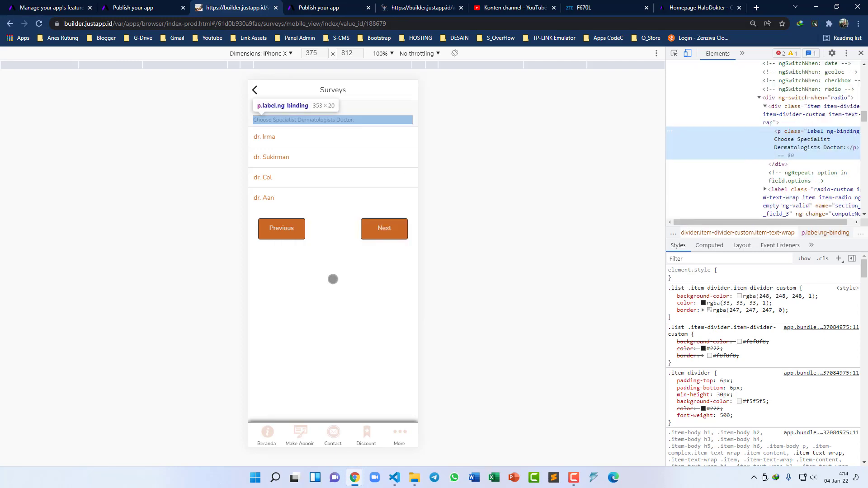
scroll(760, 149, up, 8)
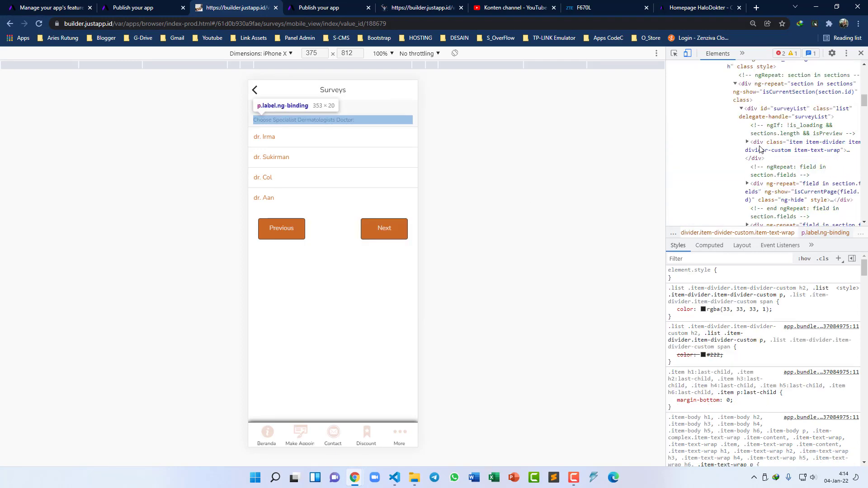
scroll(760, 149, up, 10)
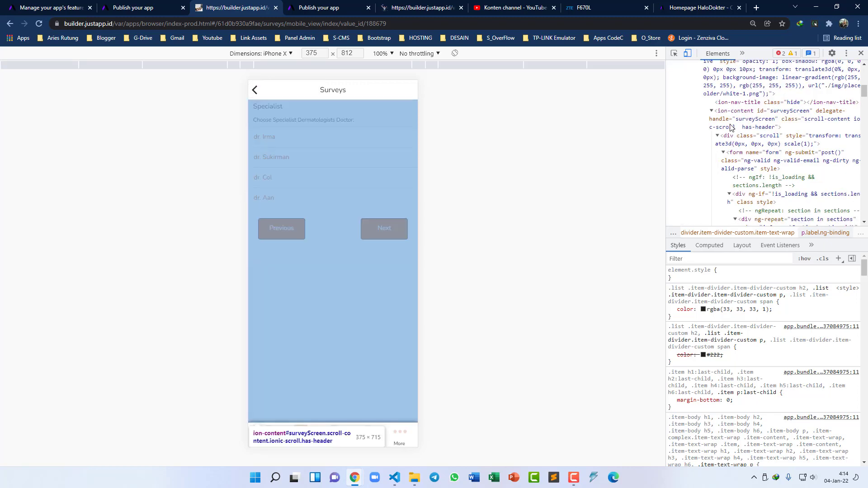
scroll(731, 127, up, 2)
click(722, 101)
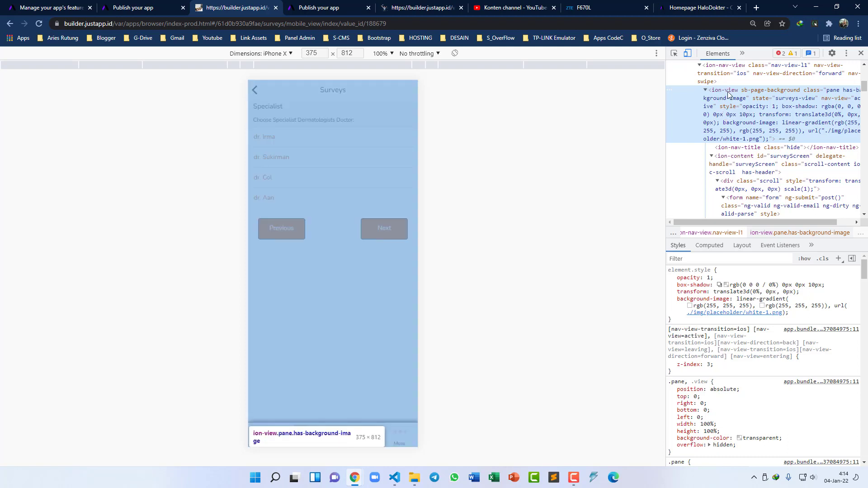
double_click(765, 100)
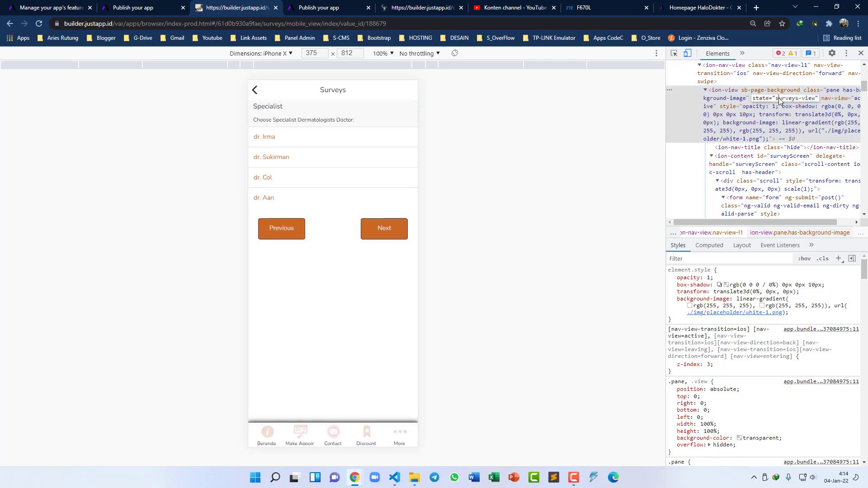
right_click(769, 98)
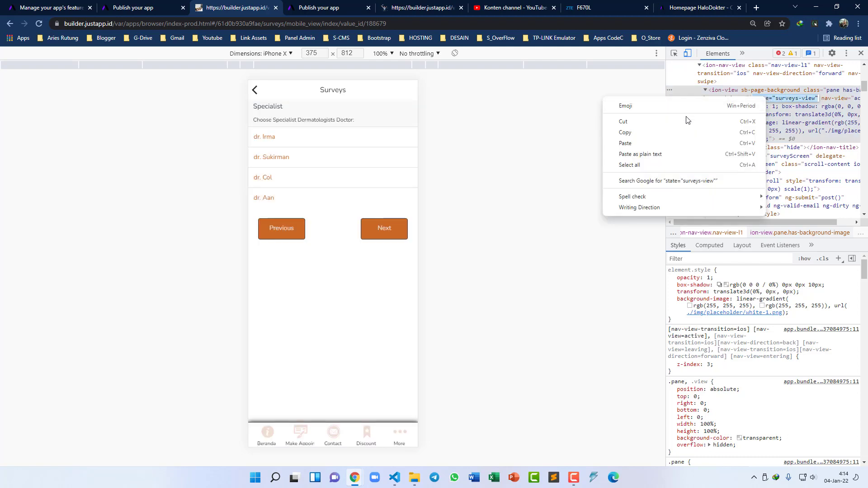
click(665, 132)
- Set the fourth section link's data-state to "surveys-view" in the app editor and change its text to Booking
click(62, 8)
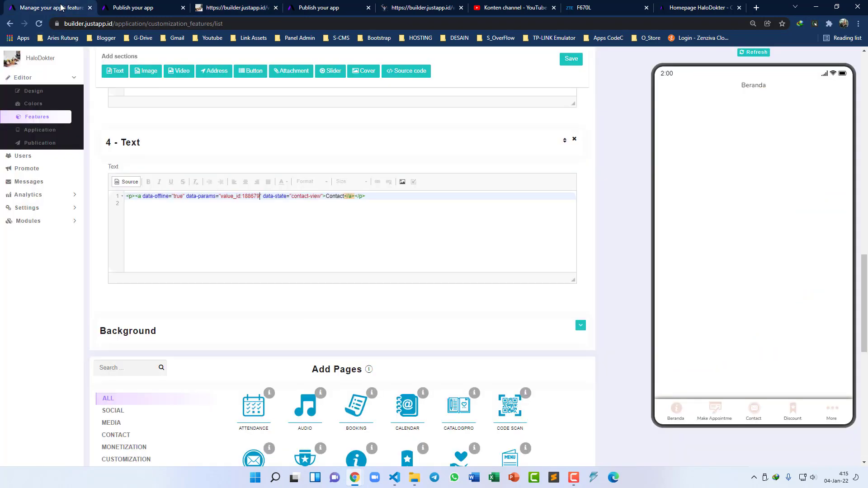
drag(275, 195, 322, 196)
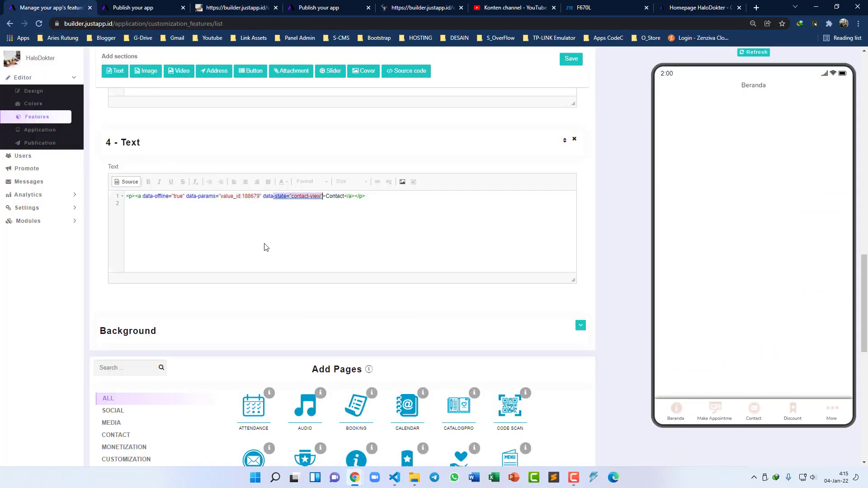
key(ctrl+v)
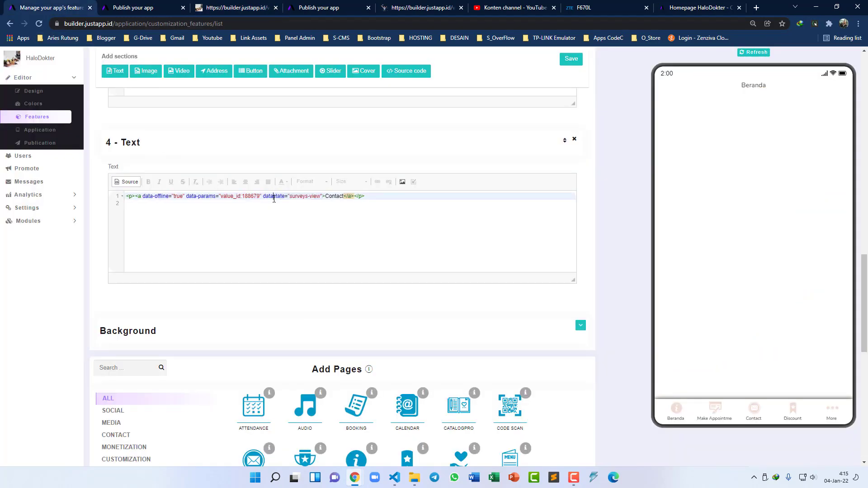
text(-)
double_click(335, 198)
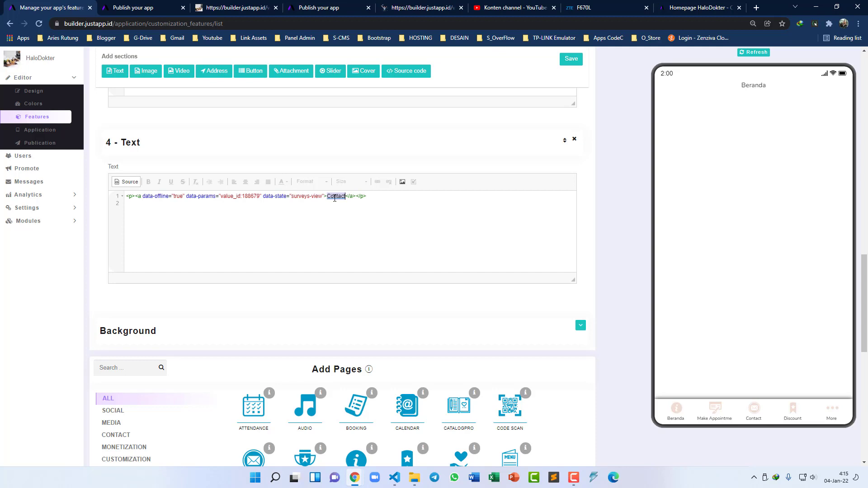
text(Booking)
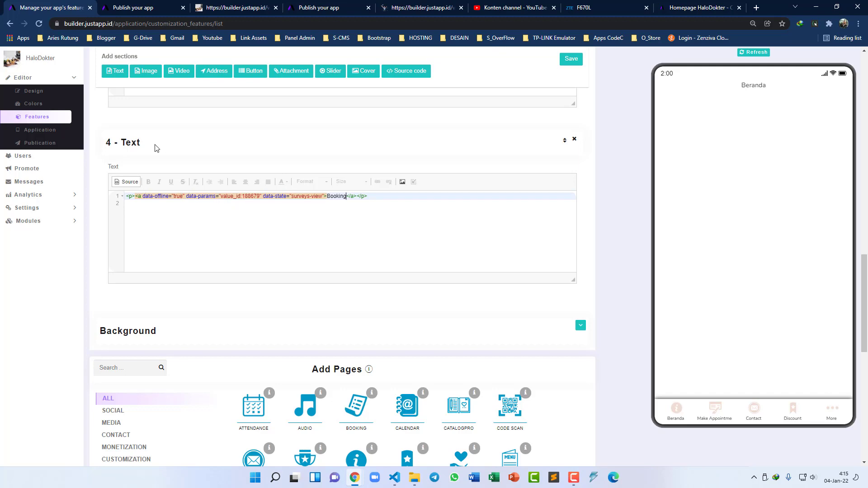
- Check the reference homepage, add a fifth Text section with a feature link to All places view, and show its source code
click(398, 8)
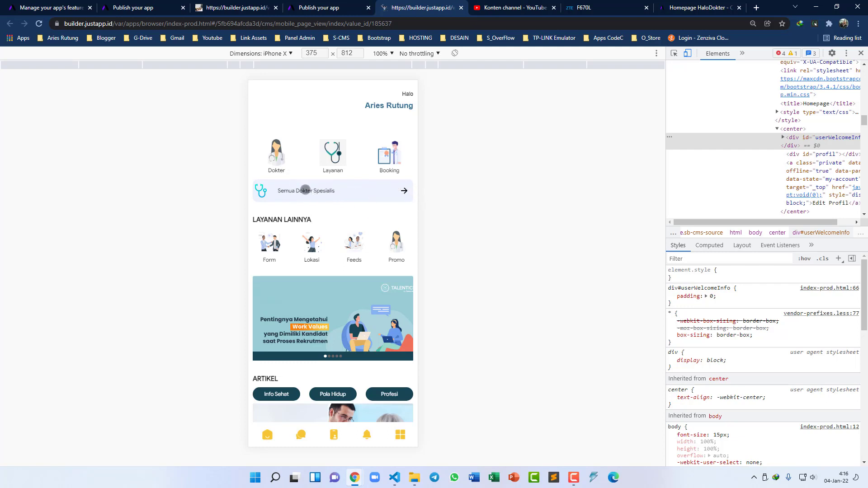
click(54, 7)
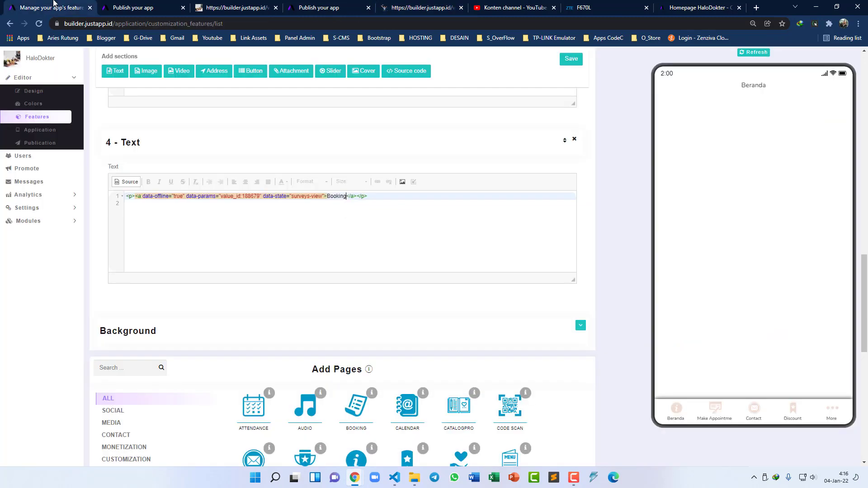
click(117, 72)
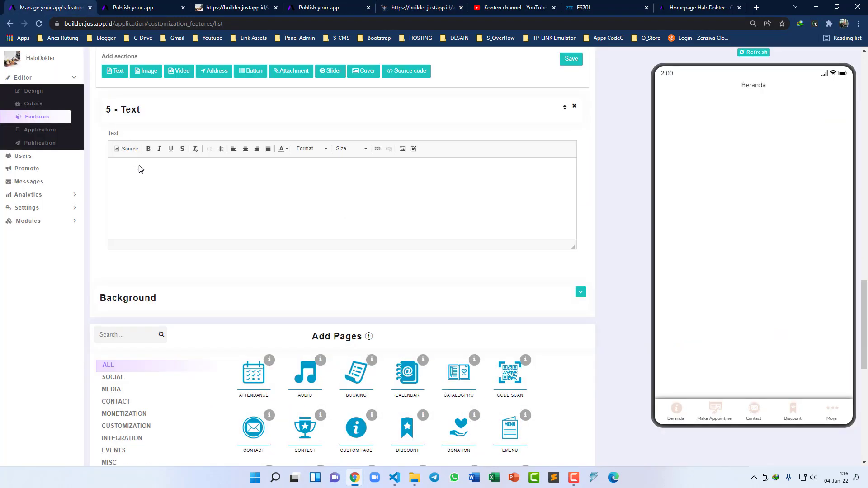
click(414, 149)
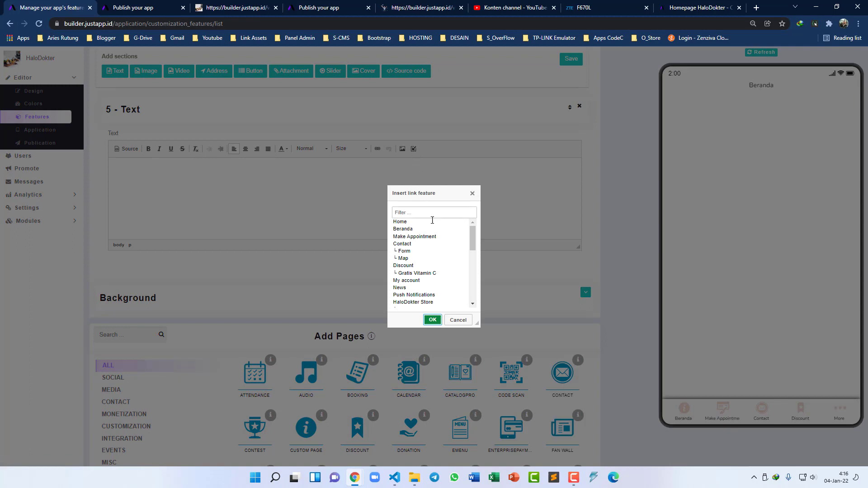
drag(477, 238, 477, 290)
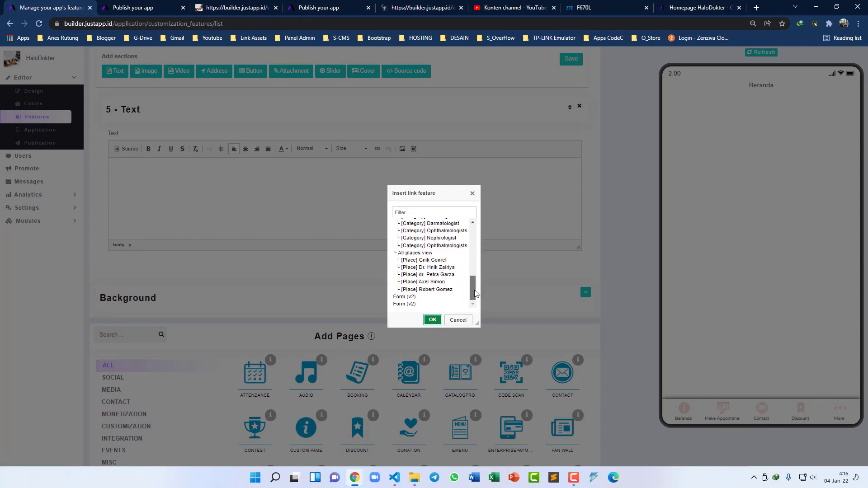
click(410, 253)
click(432, 319)
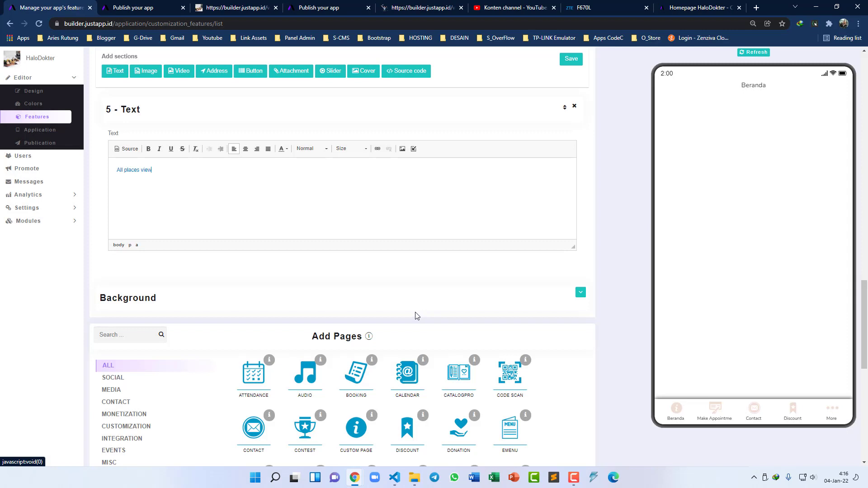
click(125, 149)
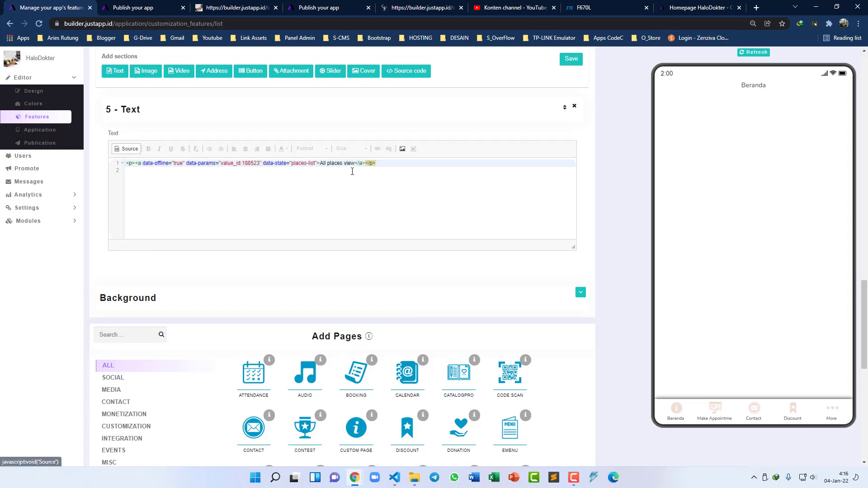
- Replace the link text in the fifth Text section's source code with Semua Dokter Spesialis
drag(356, 165, 321, 165)
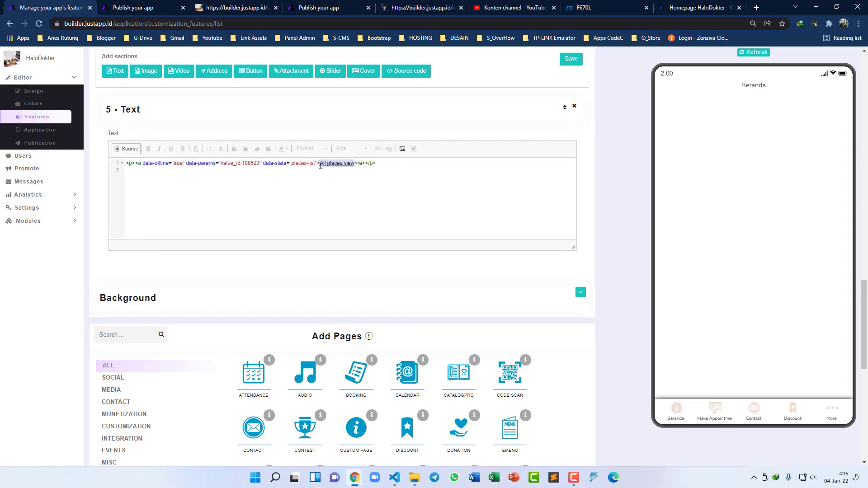
text(Semua )
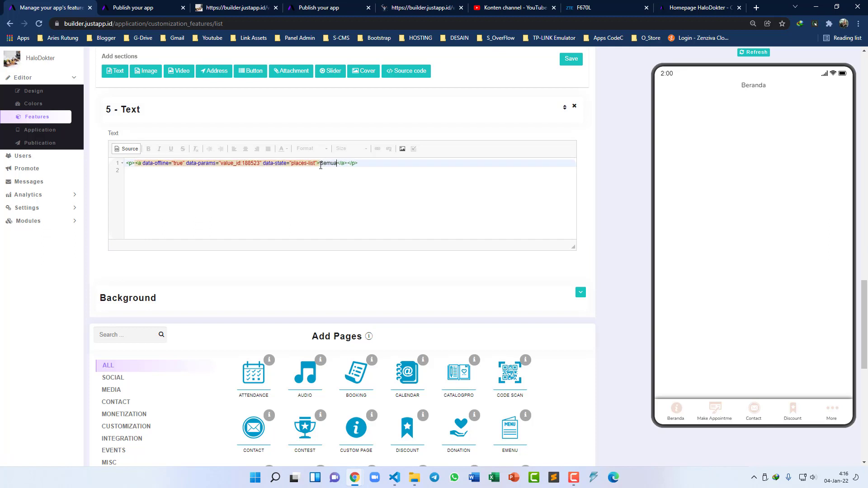
text(Dokter Spesialis)
- Check the Semua Dokter Spesialis item on the reference homepage and add the stethoscope picture from Downloads to the fifth Text section
click(383, 5)
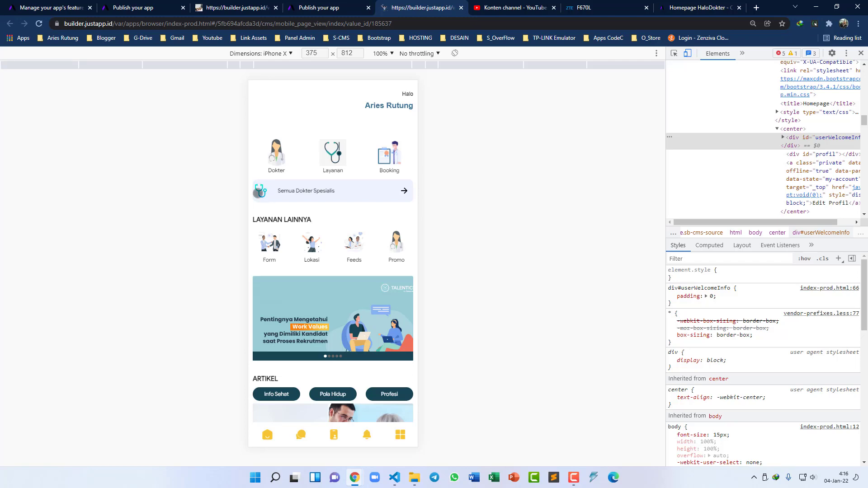
click(45, 6)
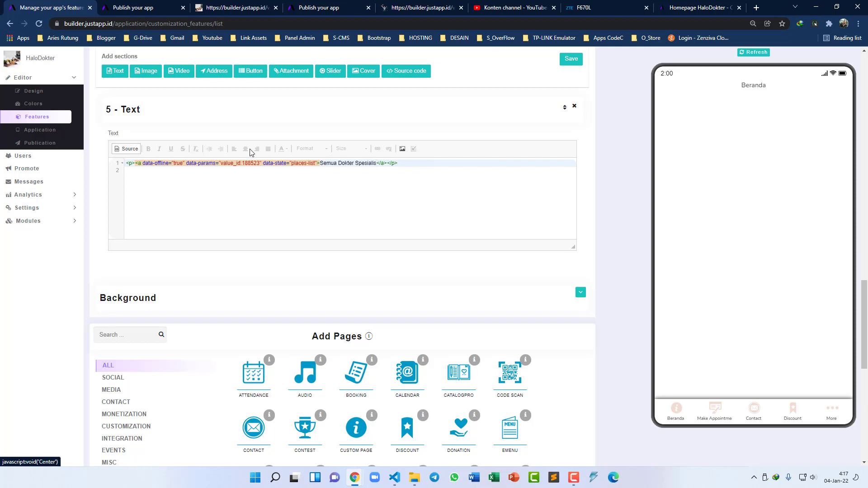
click(402, 152)
scroll(402, 151, down, 1)
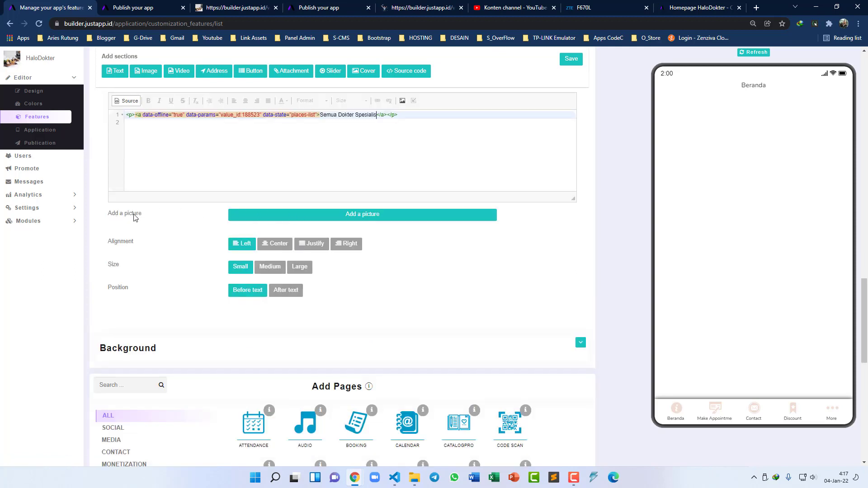
click(357, 217)
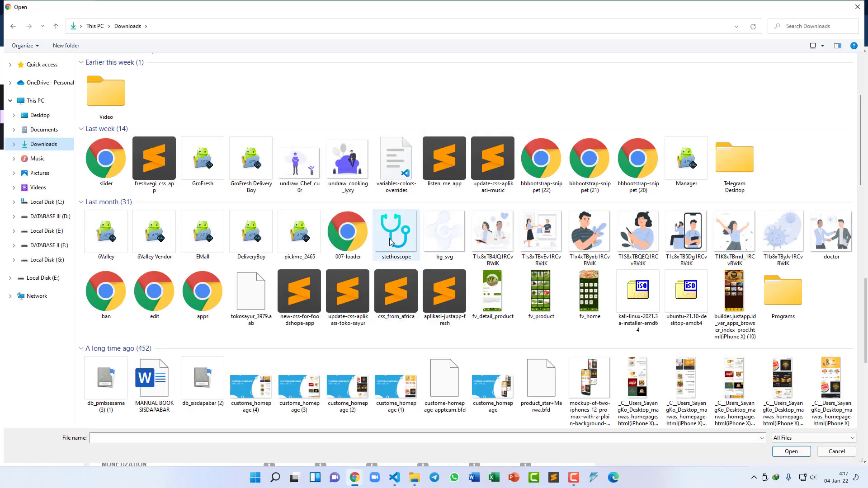
double_click(395, 232)
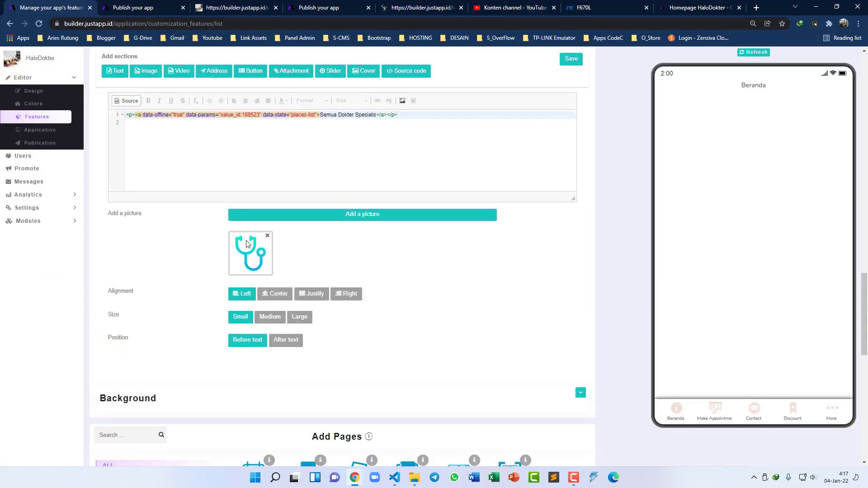
- Review Text sections 2 to 5 in the app editor and compare them with the menu items on the reference homepage
scroll(289, 234, up, 3)
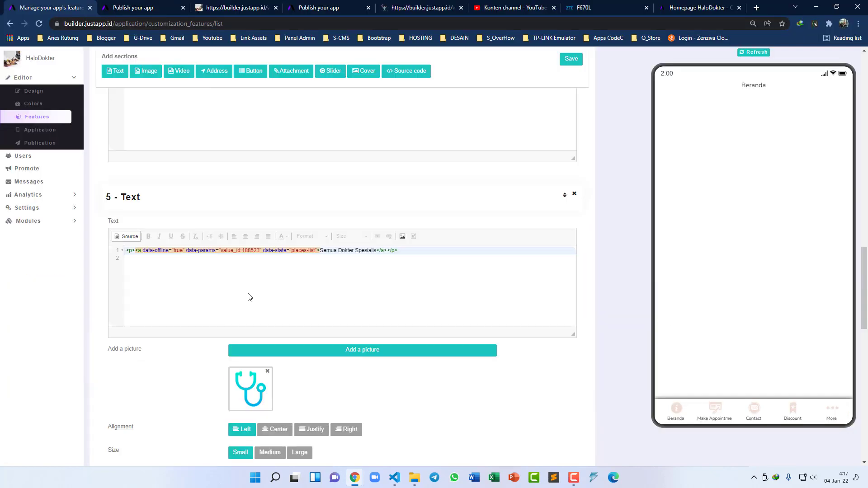
scroll(248, 297, up, 2)
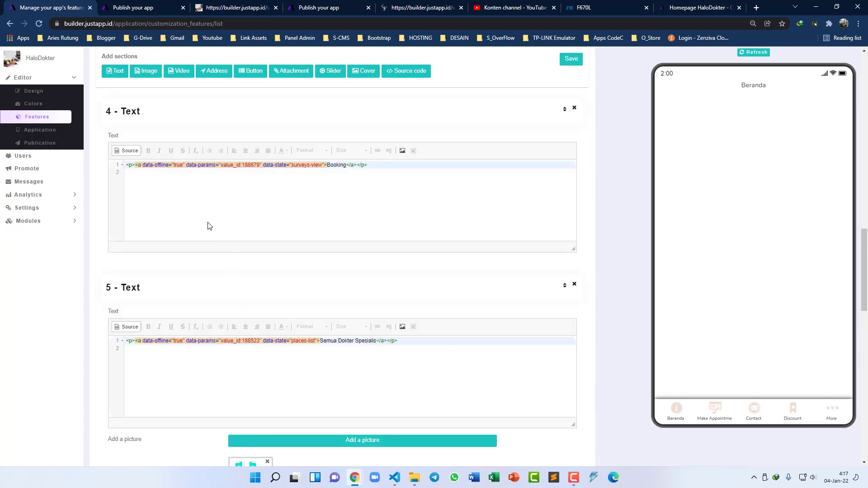
scroll(227, 222, up, 2)
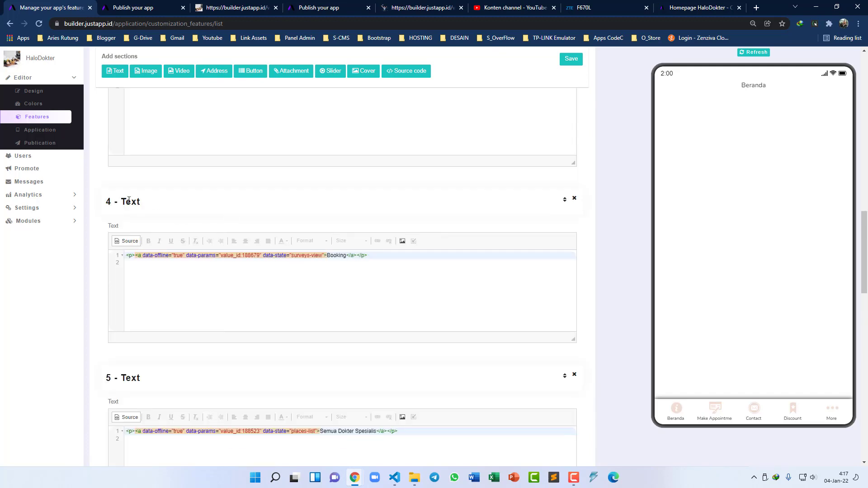
scroll(129, 201, up, 7)
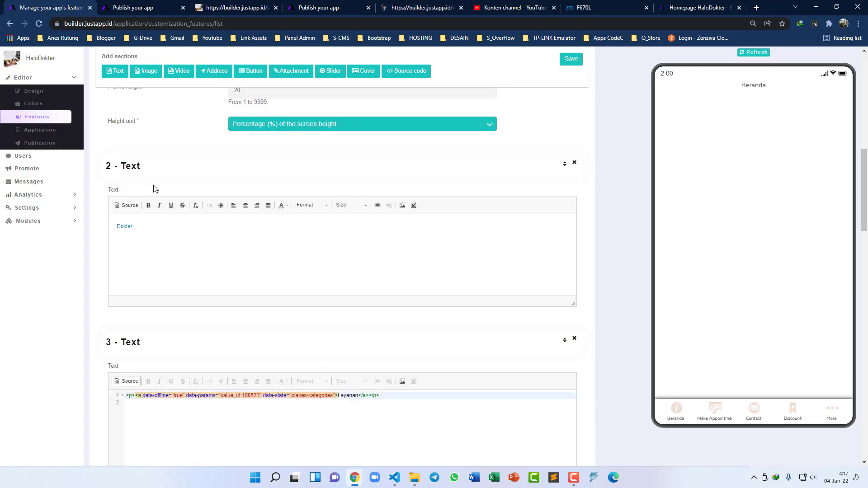
scroll(154, 186, down, 6)
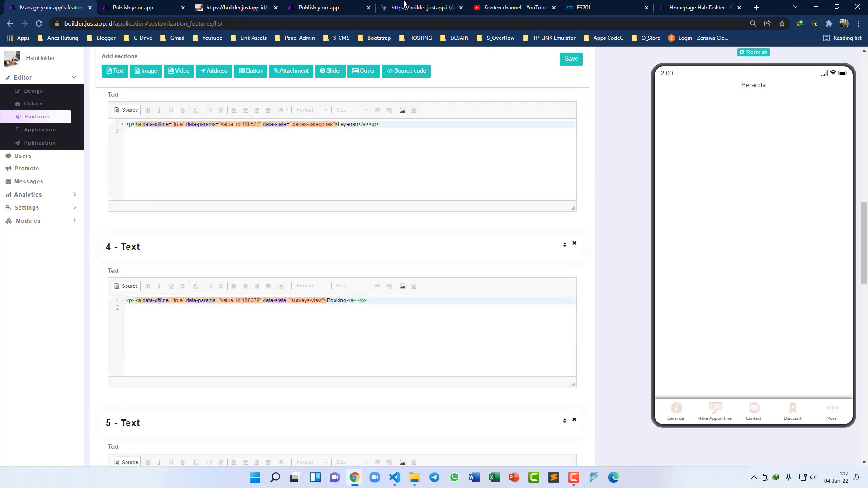
click(404, 3)
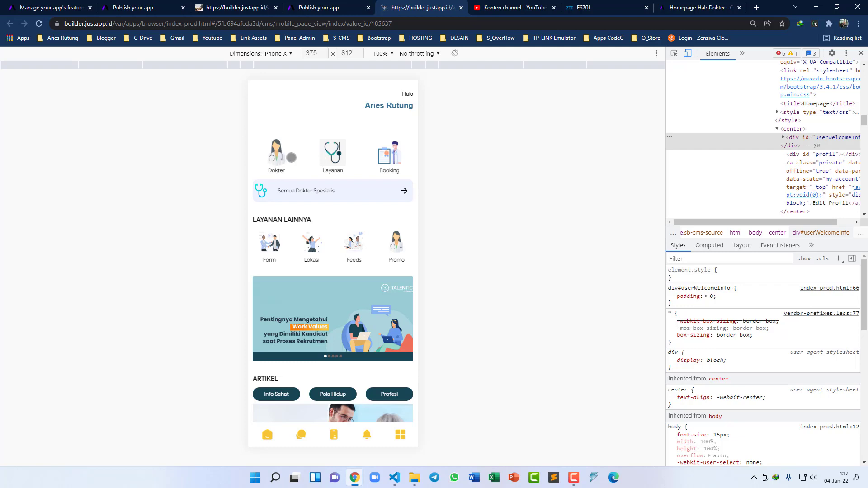
key(ctrl+1)
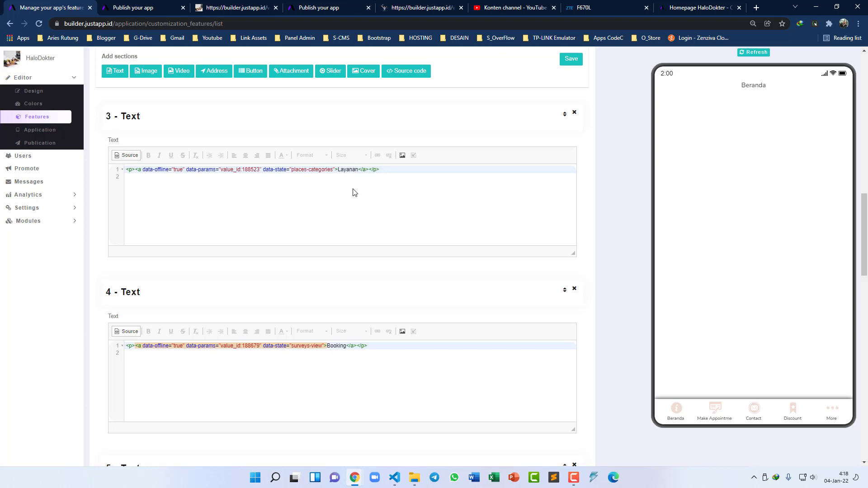
scroll(316, 231, down, 9)
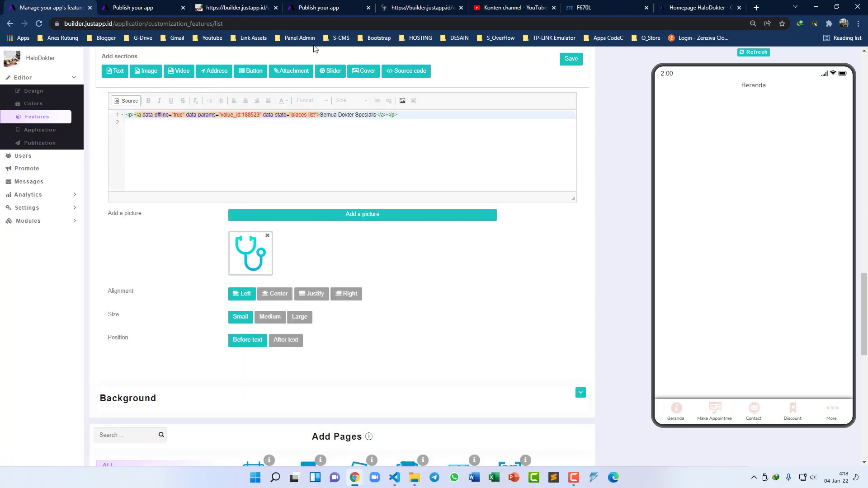
- View the Dokter page from the reference homepage's menu, go back to the homepage and return to the app editor
click(397, 7)
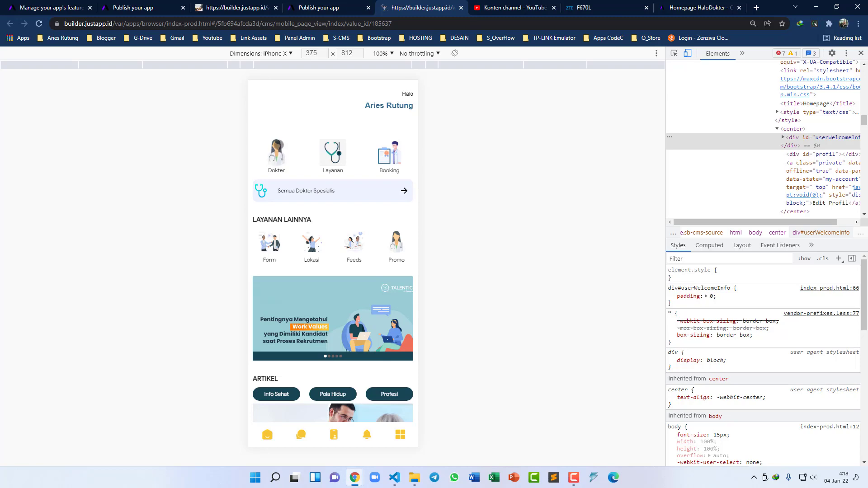
click(278, 149)
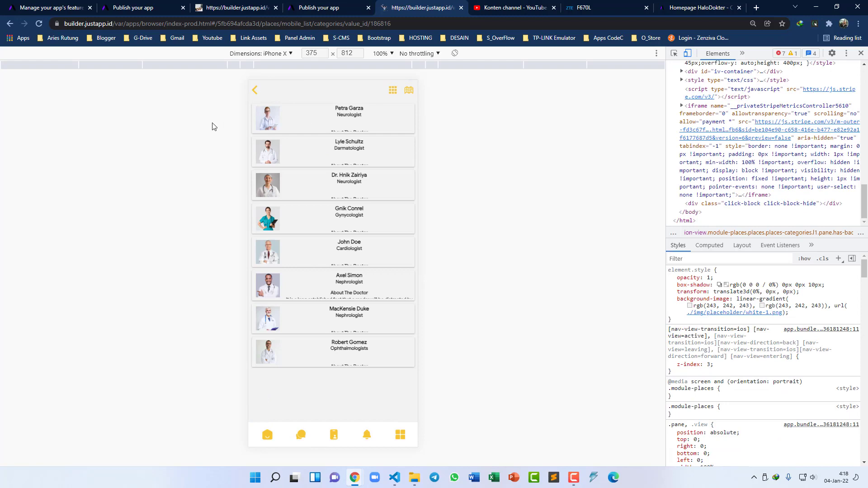
click(255, 92)
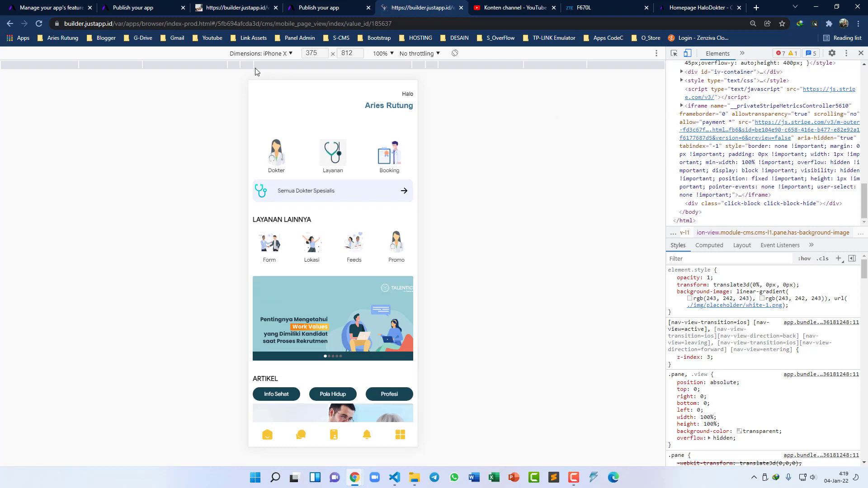
click(64, 8)
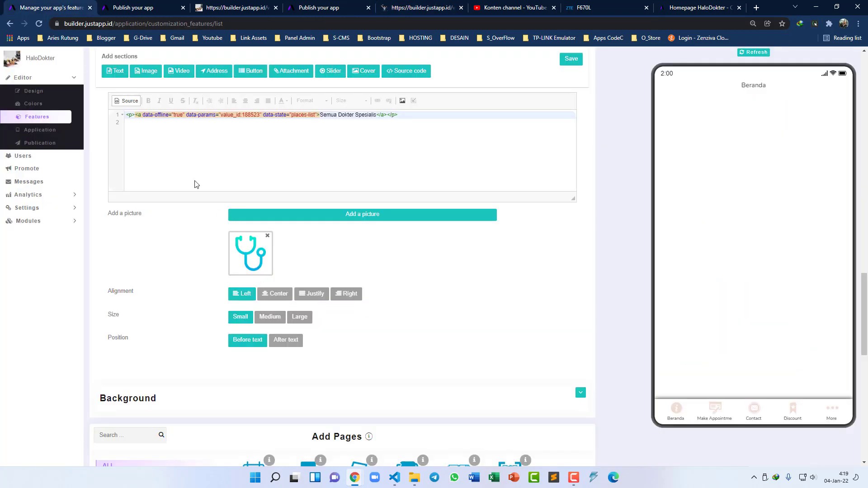
- Examine the anchor tag and link text in the fifth Text section's source code, and recheck the links in sections 2 to 5
click(135, 116)
drag(136, 117, 143, 117)
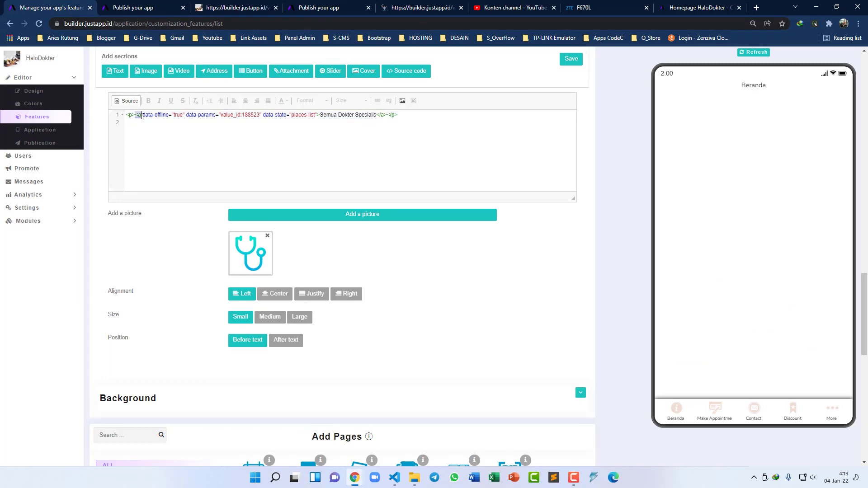
click(137, 116)
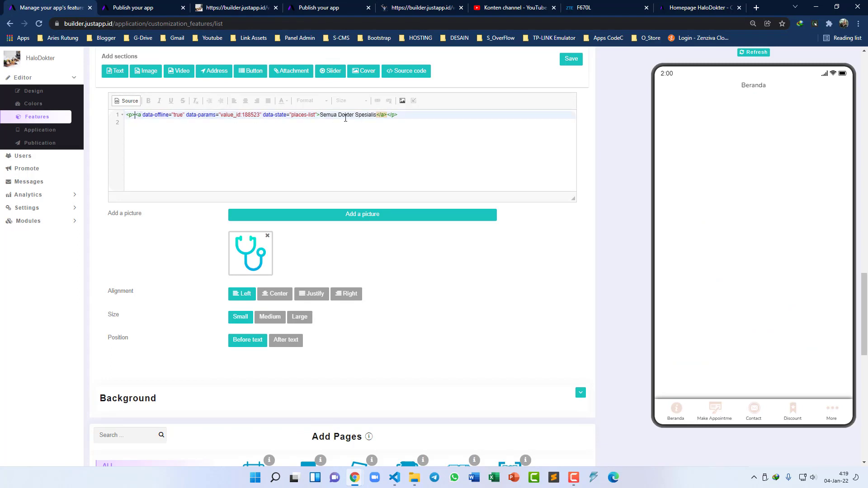
drag(321, 115, 377, 116)
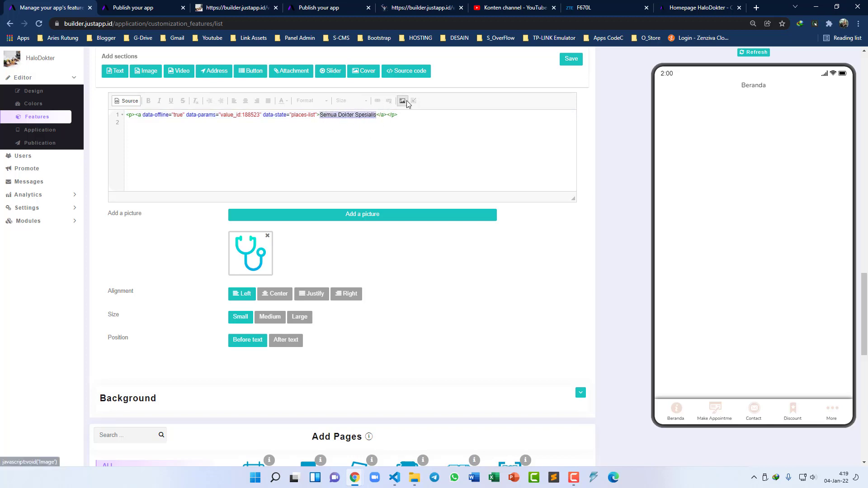
click(270, 135)
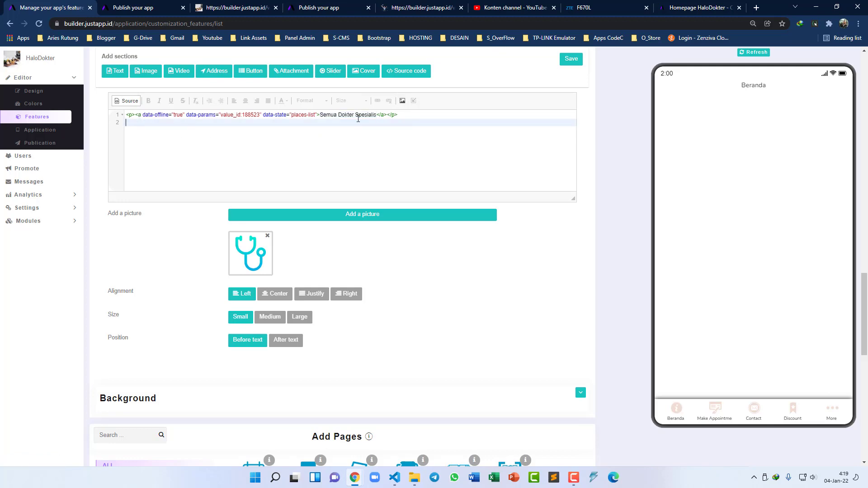
scroll(355, 118, down, 4)
scroll(349, 215, up, 5)
scroll(348, 202, up, 4)
click(336, 163)
scroll(336, 164, up, 4)
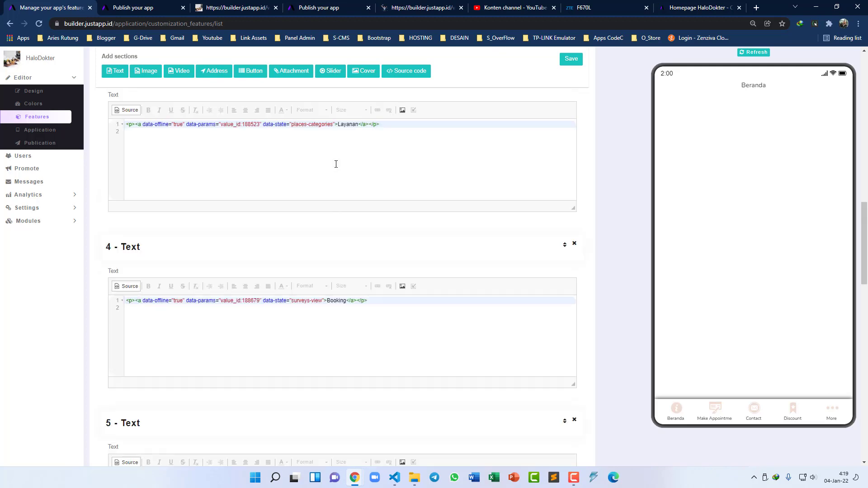
scroll(352, 174, up, 4)
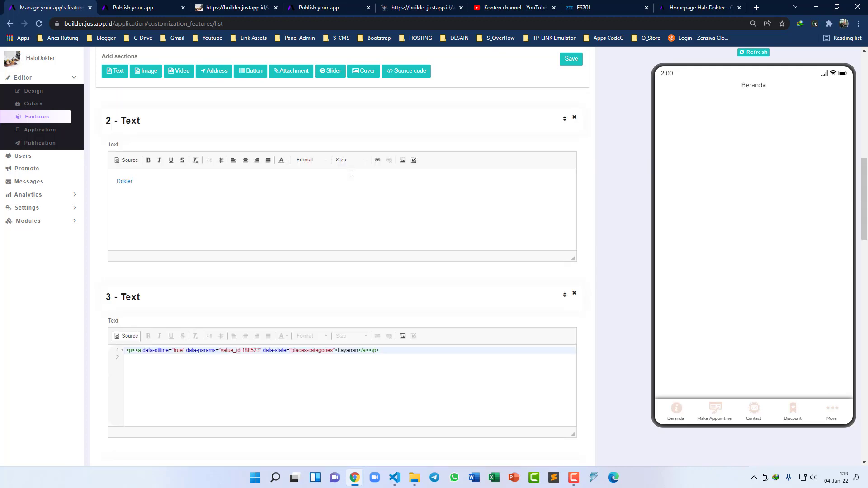
scroll(149, 242, up, 2)
scroll(136, 272, down, 6)
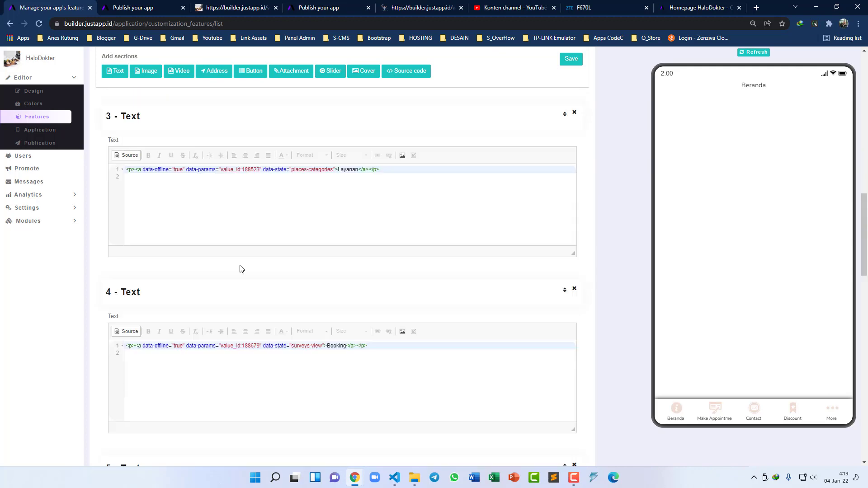
scroll(253, 250, down, 2)
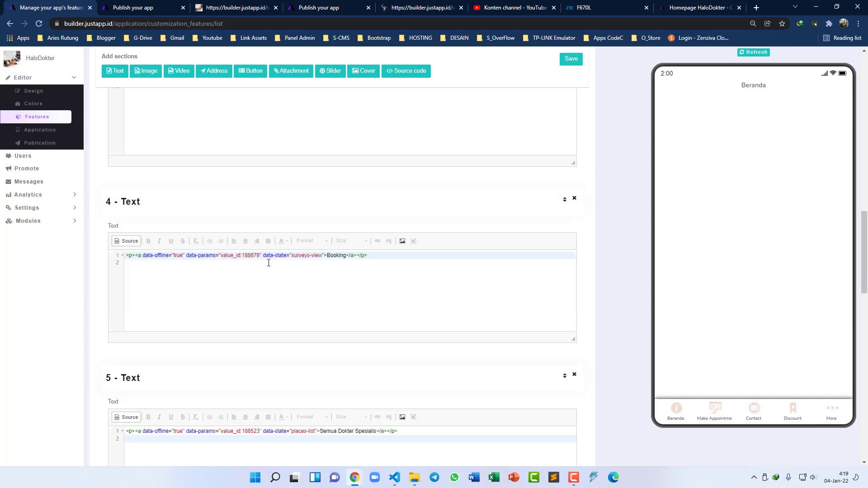
scroll(276, 257, up, 2)
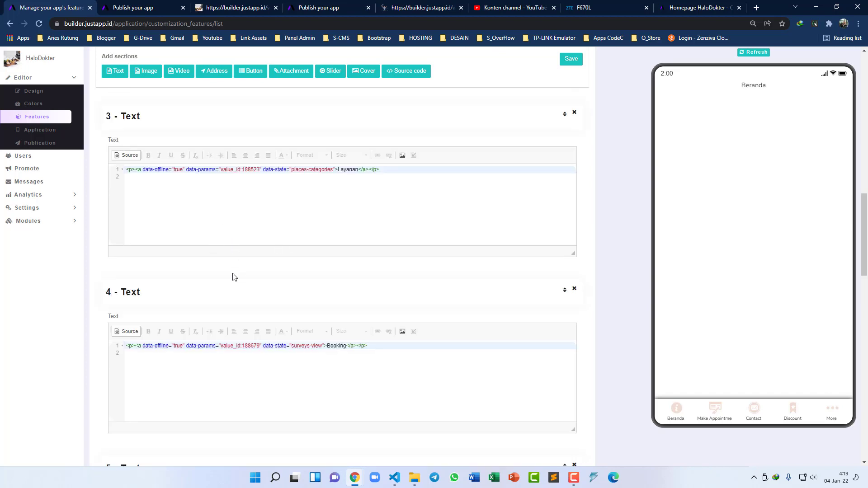
scroll(235, 276, down, 6)
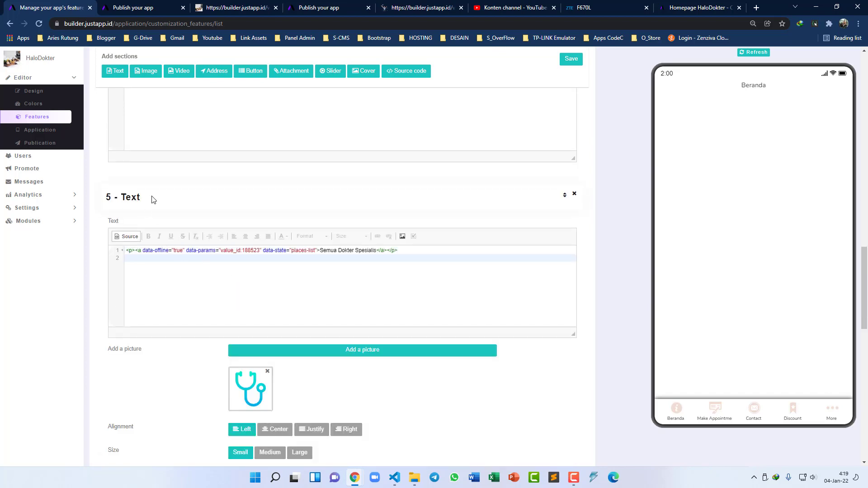
- Check the reference homepage, switch to the HaloDokter forum post and read its instructions for the sixth Text section
click(412, 7)
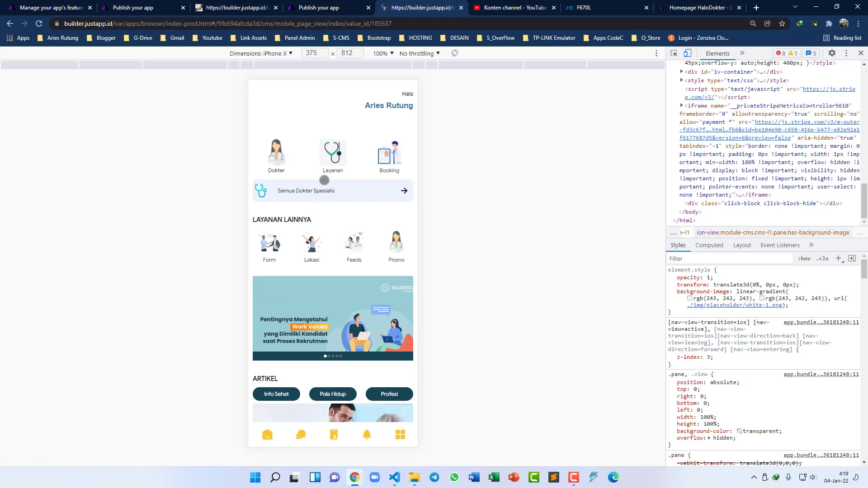
click(686, 7)
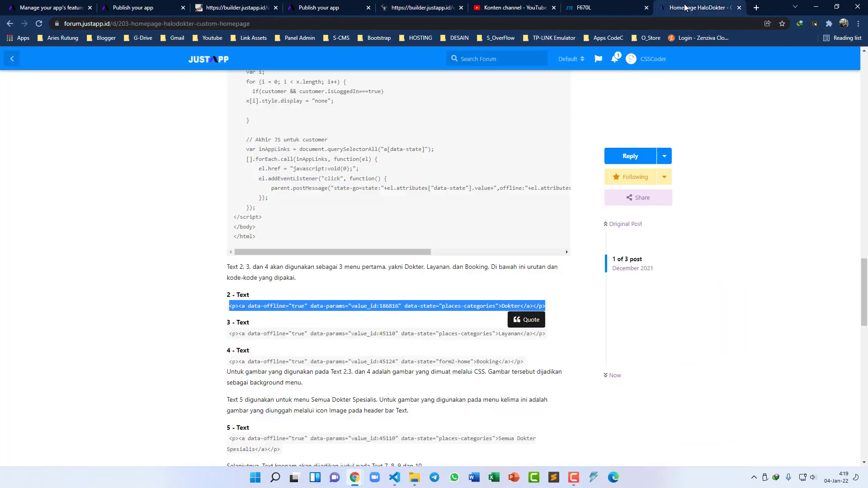
scroll(441, 175, down, 5)
drag(227, 240, 297, 240)
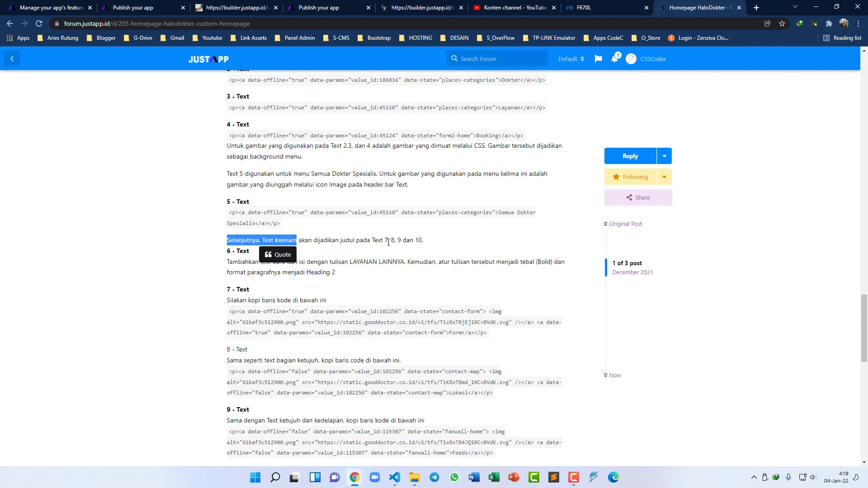
click(371, 261)
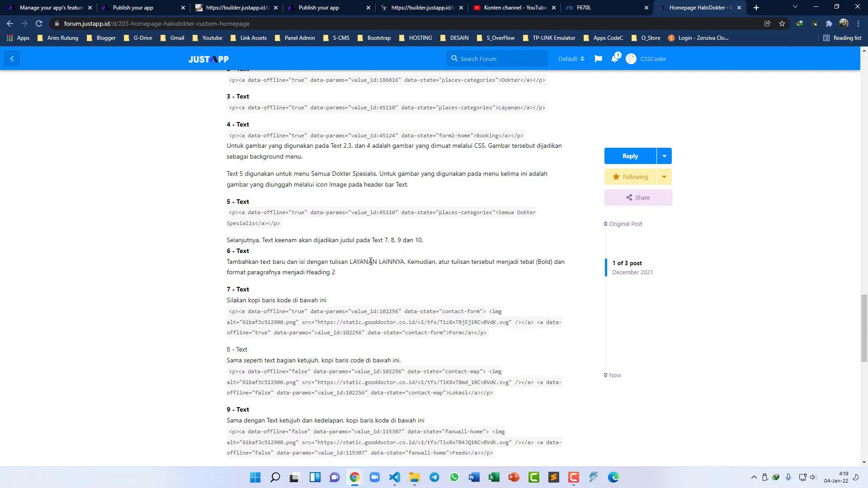
drag(229, 251, 279, 271)
click(280, 272)
- Copy the title LAYANAN LAINNYA from the forum post's 6 - Text instructions
drag(350, 262, 396, 269)
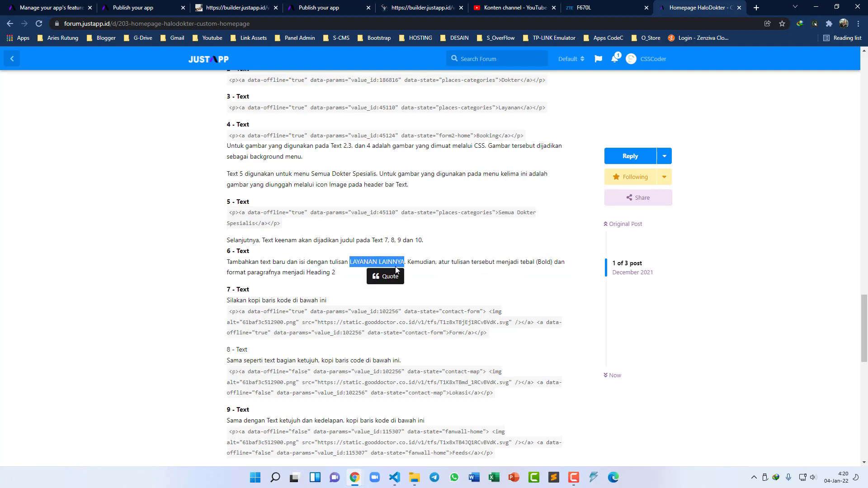
right_click(393, 264)
click(412, 272)
click(419, 274)
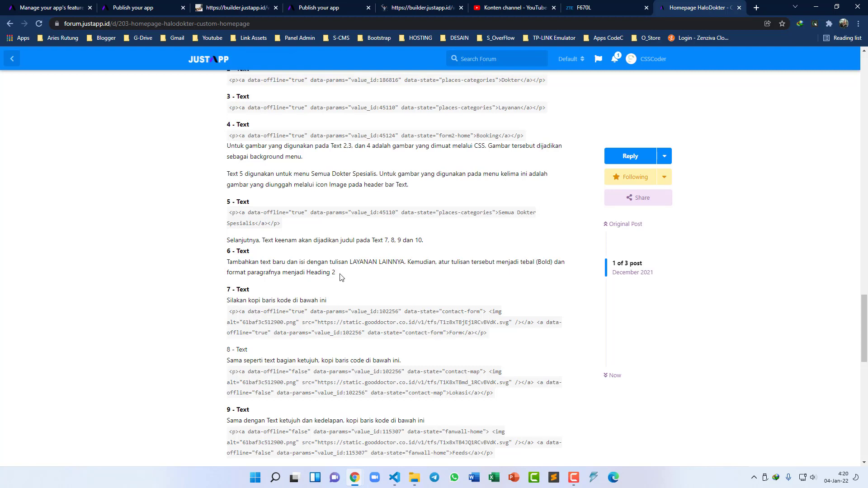
- Return to the app editor and paste the title LAYANAN LAINNYA into the sixth Text section
click(71, 10)
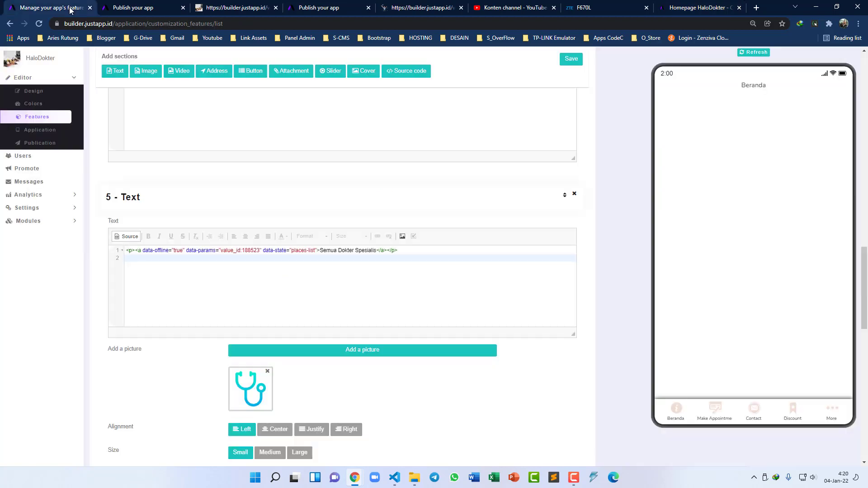
scroll(138, 174, down, 9)
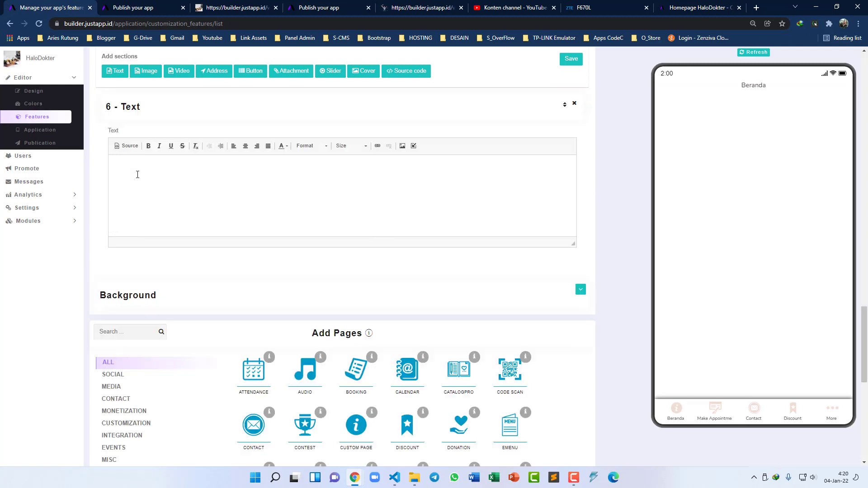
click(138, 174)
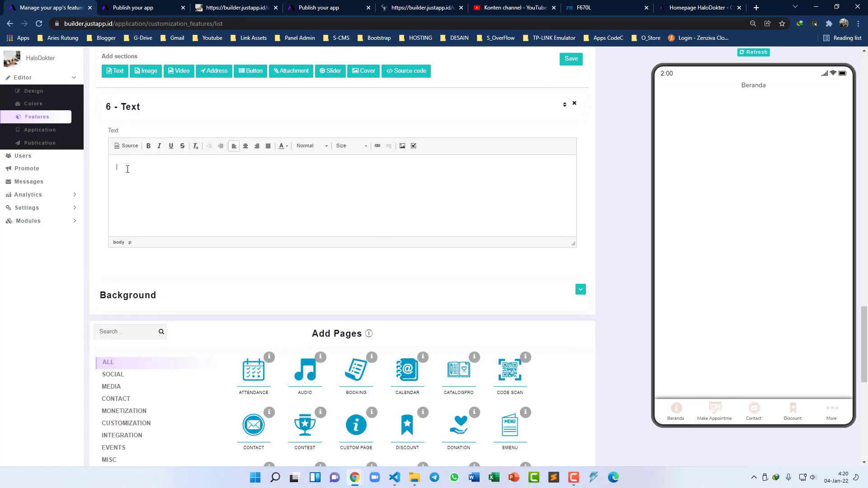
key(ctrl+v)
- Format the LAYANAN LAINNYA title in the sixth Text section as bold with the Heading 2 paragraph format
drag(175, 167, 114, 165)
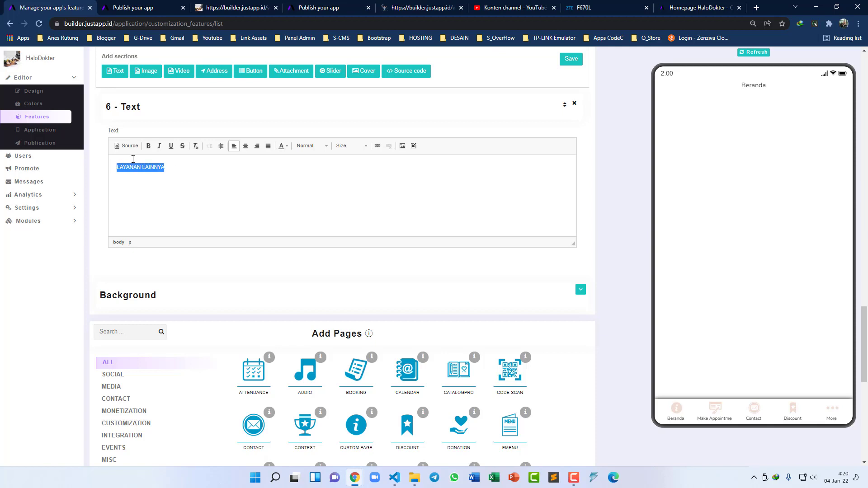
click(149, 145)
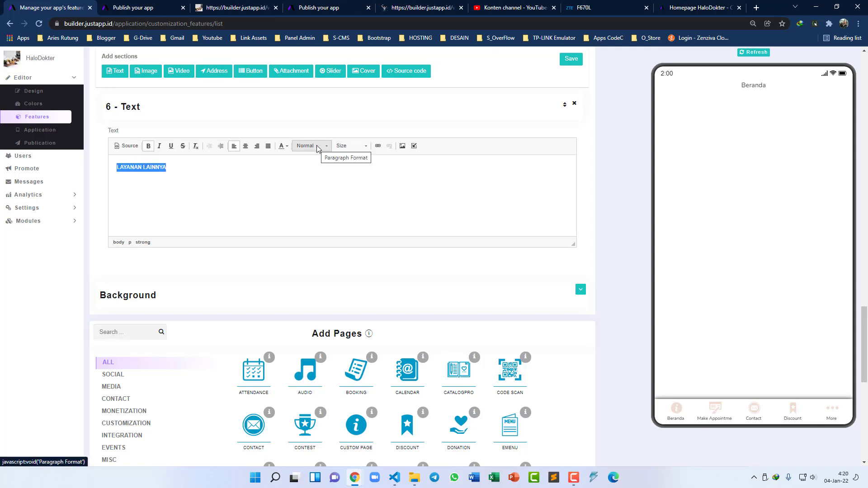
click(318, 151)
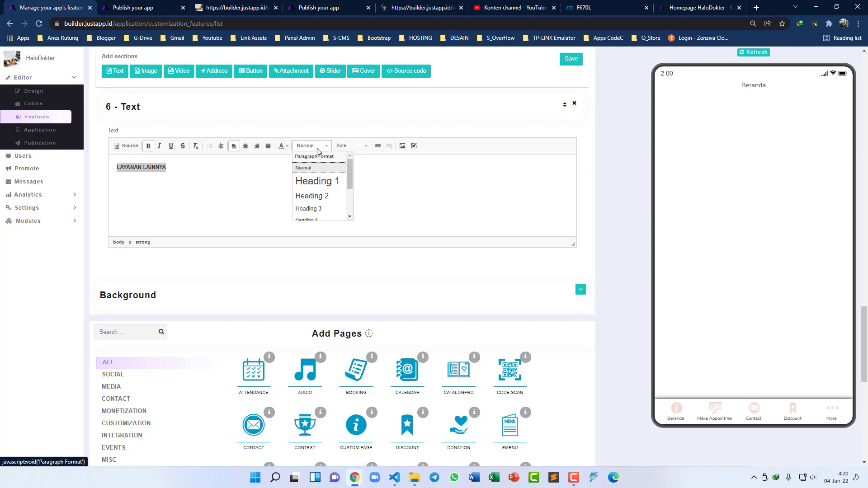
click(326, 198)
click(161, 177)
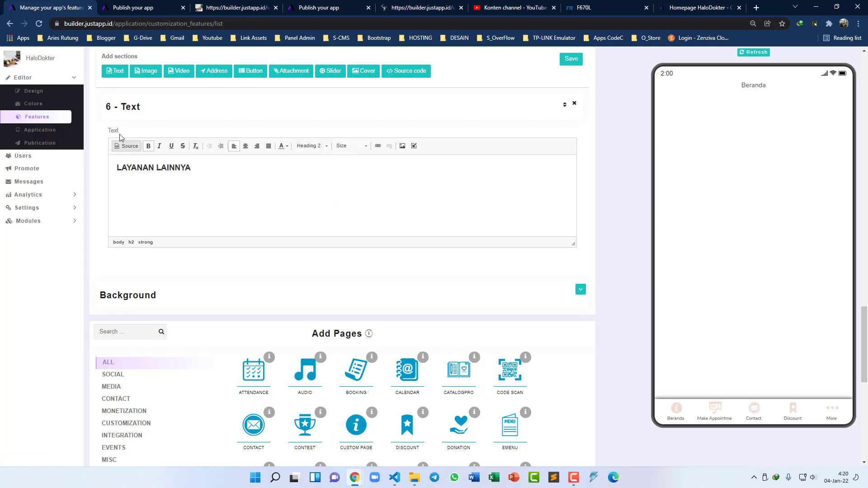
- Switch to the HaloDokter forum post and copy the Form link code given under 7 - Text
click(692, 8)
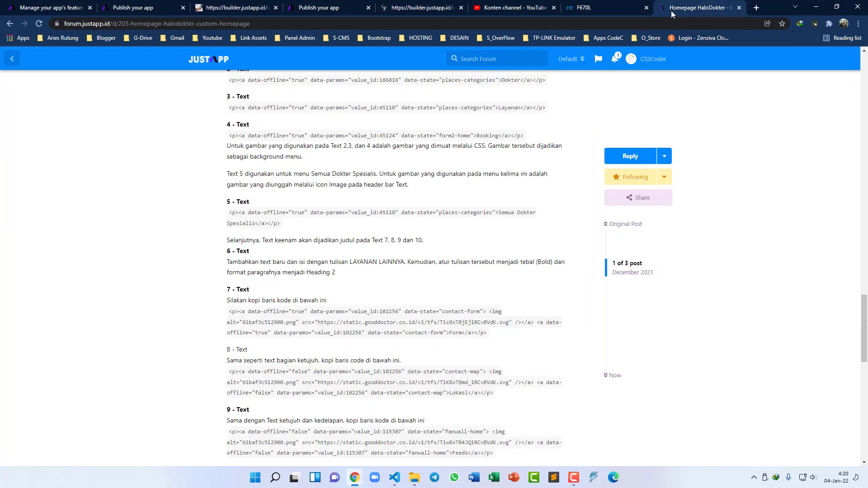
scroll(314, 256, down, 2)
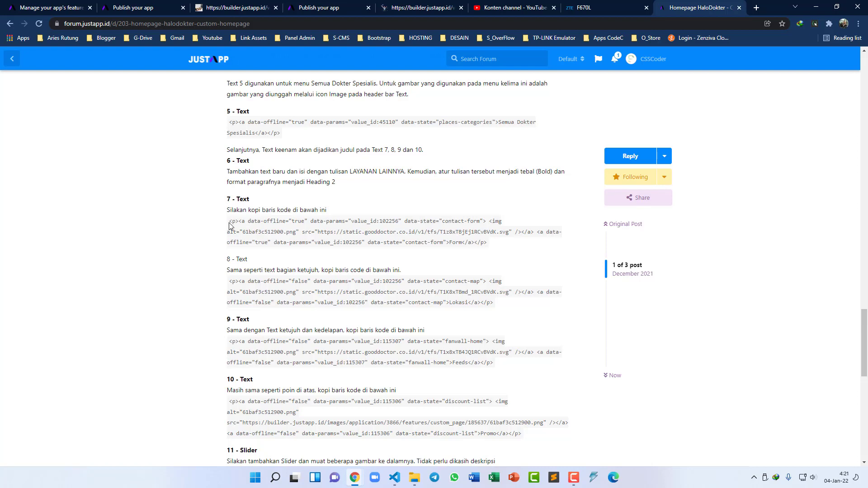
drag(231, 220, 488, 243)
key(ctrl+c)
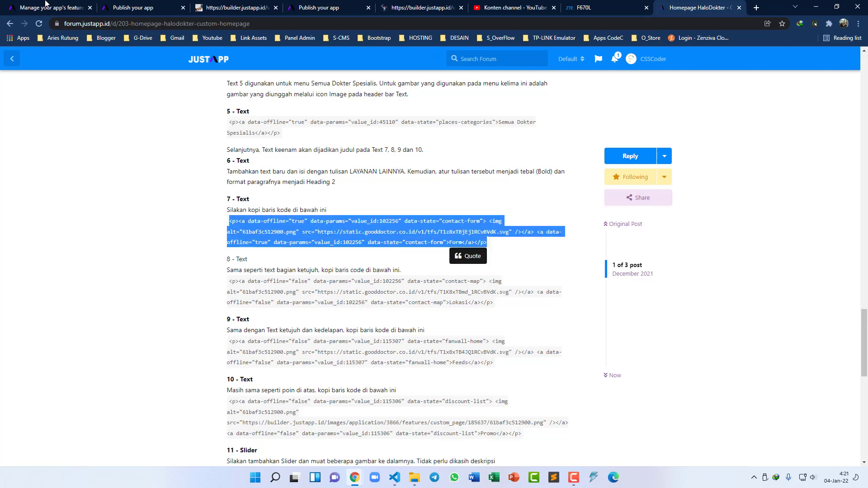
- Add a seventh Text section in the app editor, paste the Form link code as its source and check the code
click(50, 7)
scroll(164, 174, up, 12)
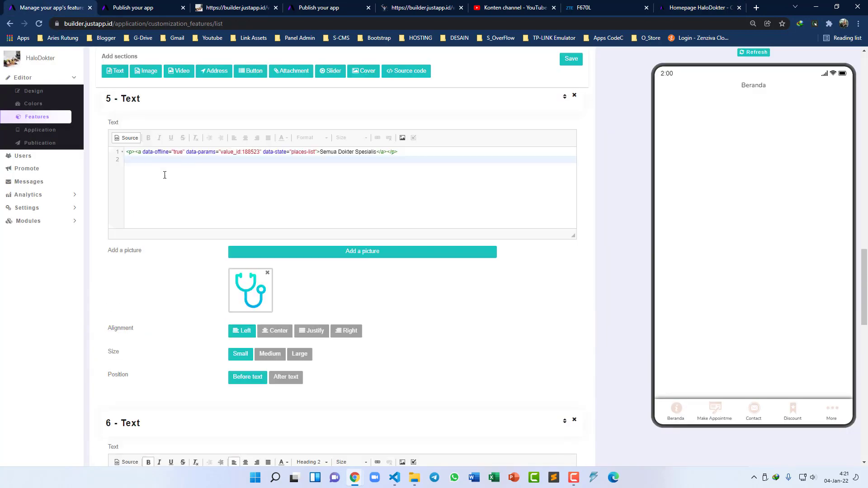
scroll(292, 215, down, 12)
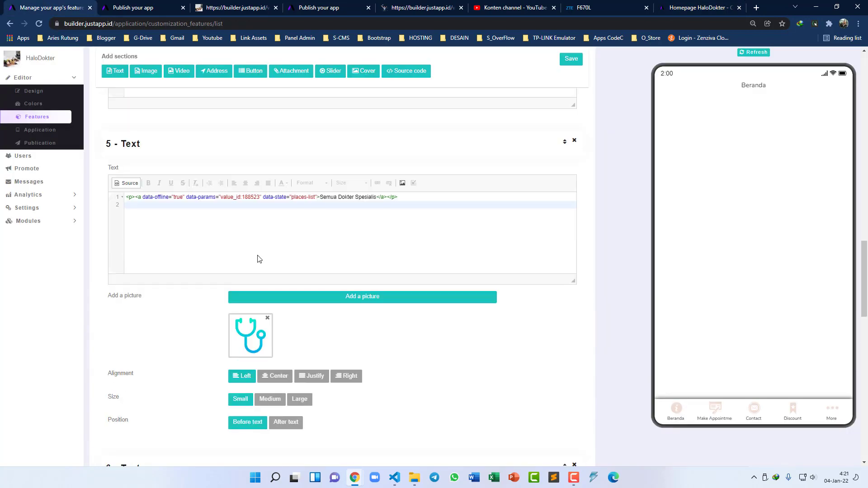
scroll(254, 261, down, 3)
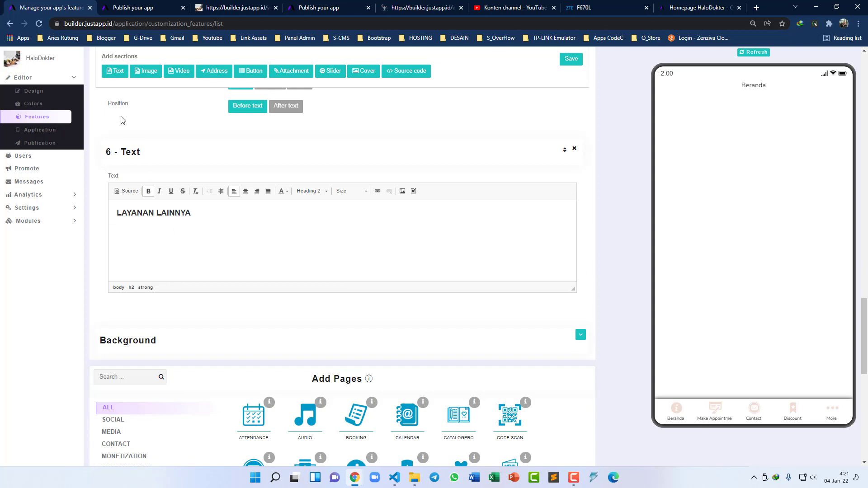
click(114, 72)
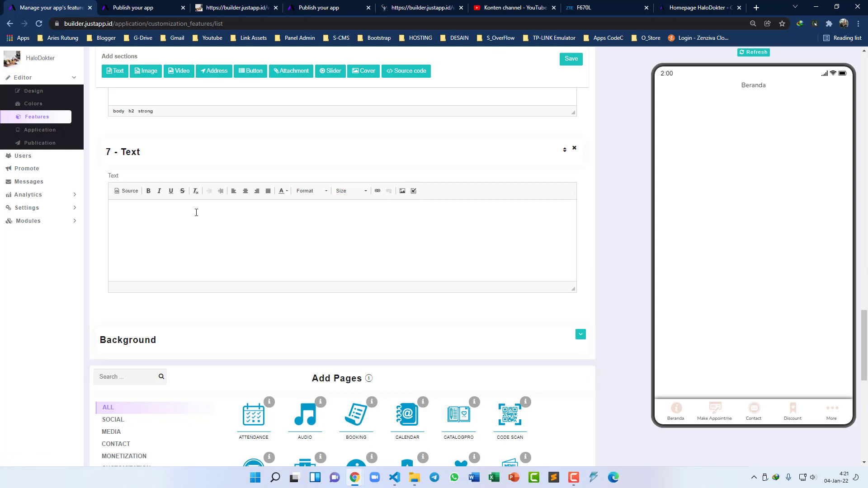
click(124, 194)
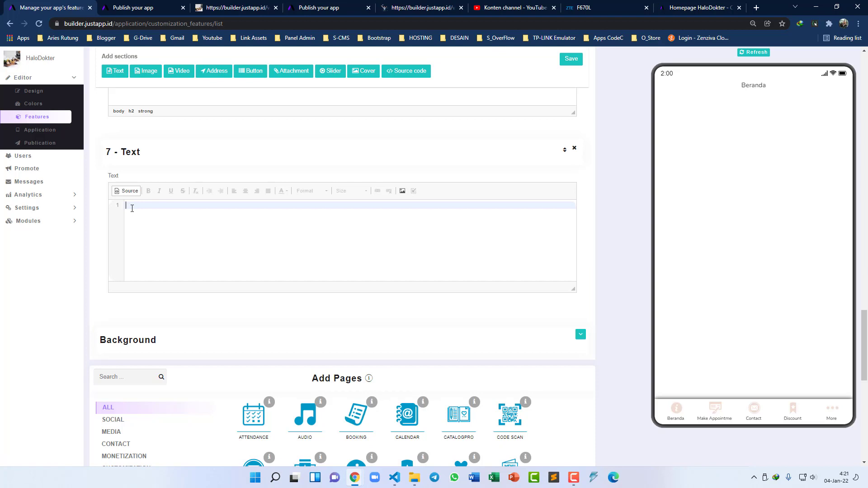
key(ctrl+v)
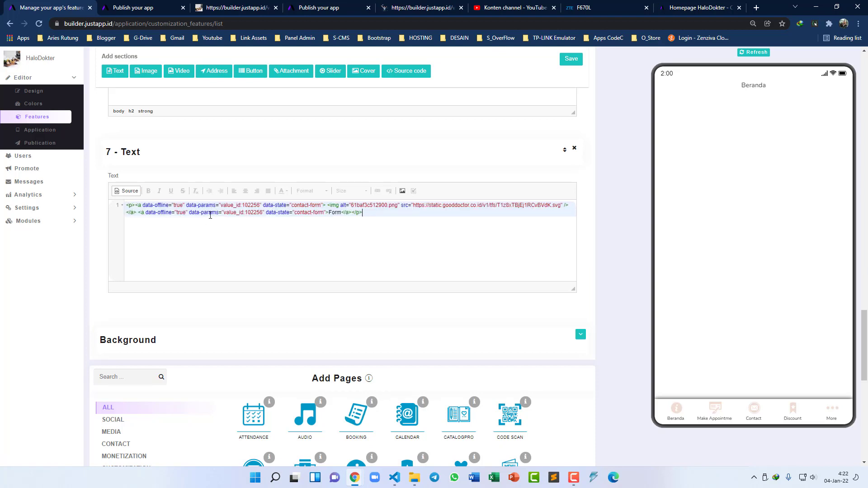
click(191, 205)
scroll(217, 213, up, 3)
scroll(186, 170, down, 2)
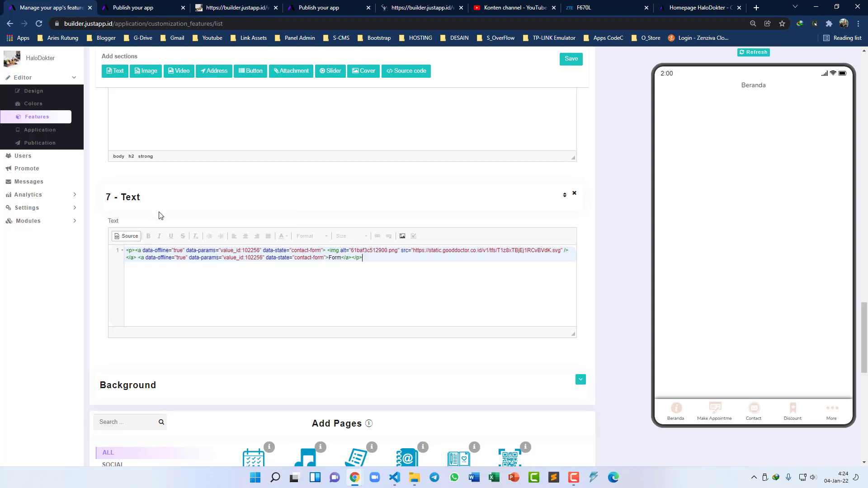
double_click(335, 258)
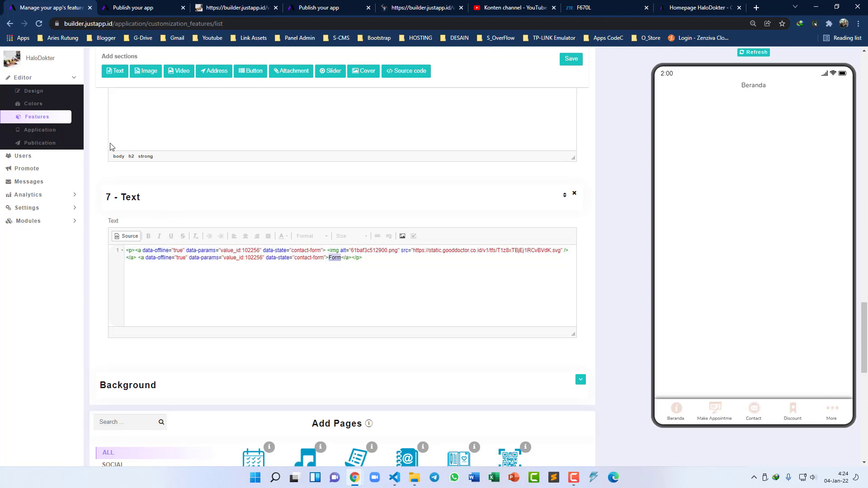
- Add an eighth Text section in source view and copy the Lokasi link code from the forum post's 8 - Text
click(116, 73)
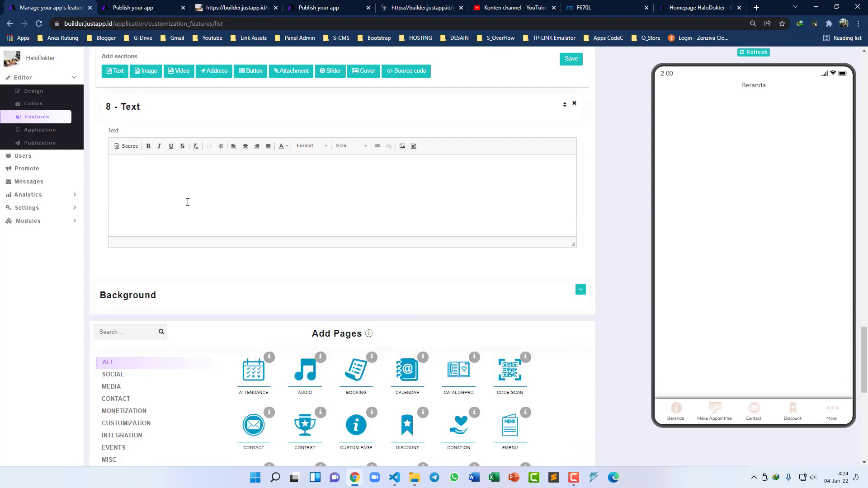
click(127, 147)
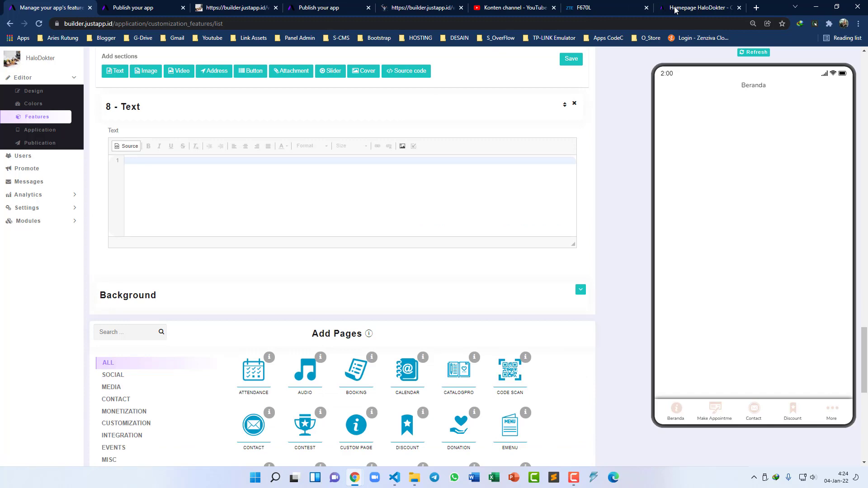
key(ctrl+shift+Tab)
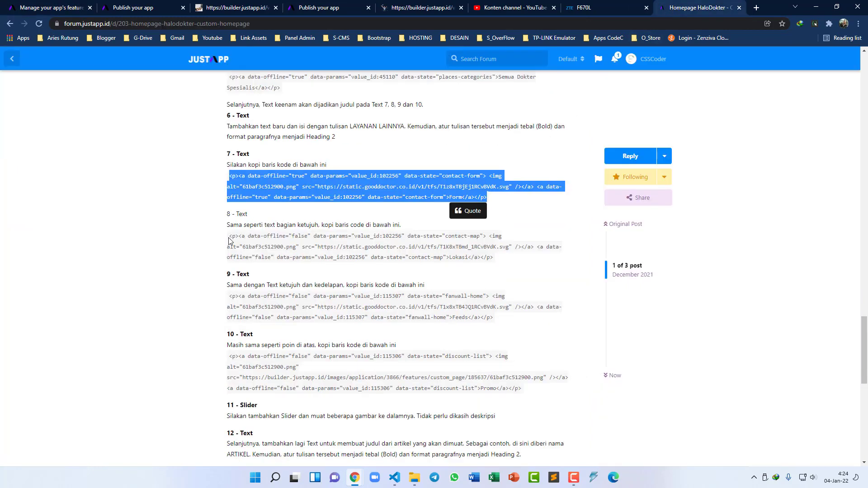
drag(229, 238, 495, 258)
right_click(457, 245)
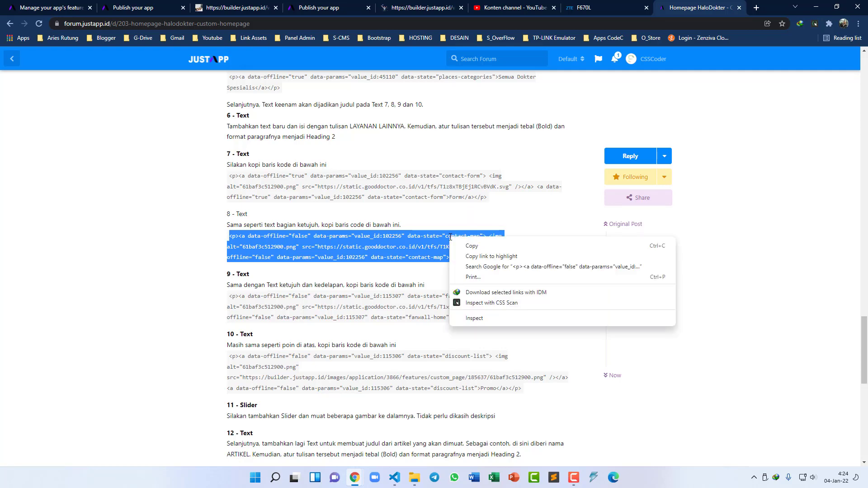
click(483, 253)
- Paste the Lokasi link code with data-state contact-map into the eighth Text section's source
click(49, 5)
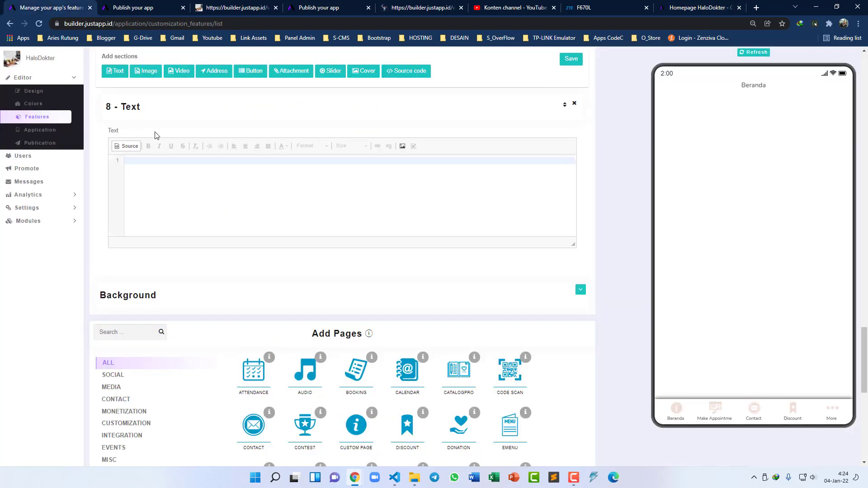
click(288, 218)
key(ctrl+v)
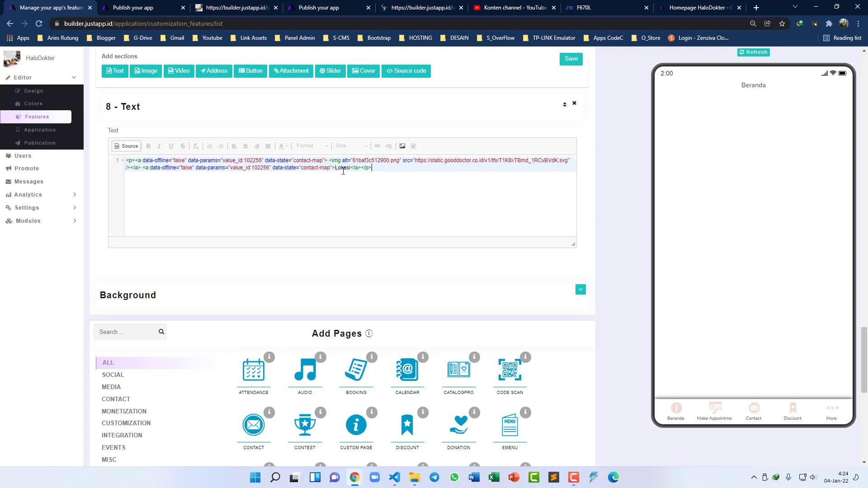
scroll(343, 171, up, 2)
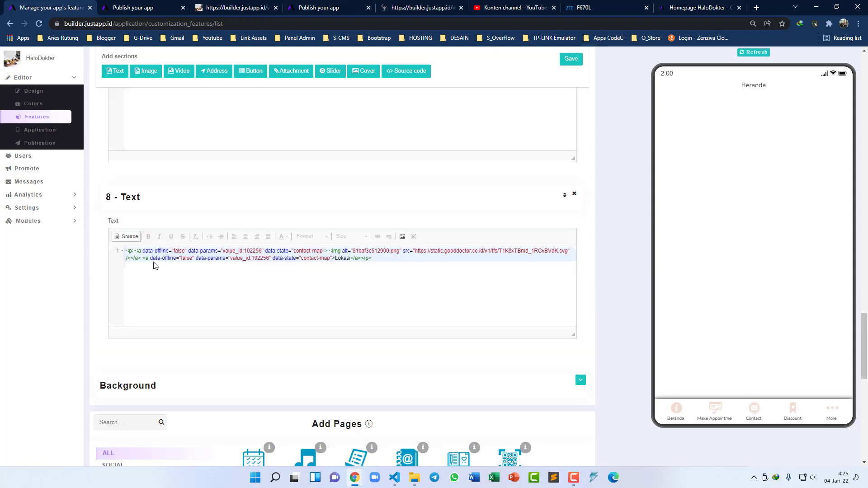
- Add a ninth Text section and copy the Feeds link code from the forum post's 9 - Text
click(117, 73)
click(697, 7)
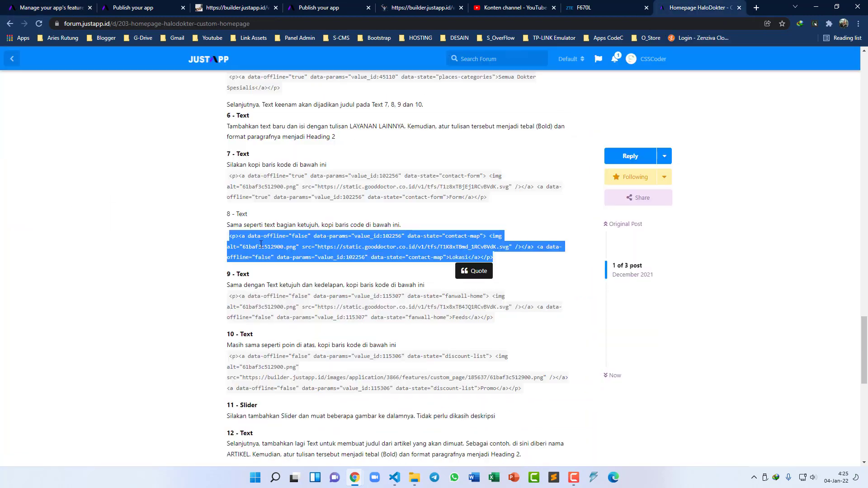
scroll(256, 261, down, 1)
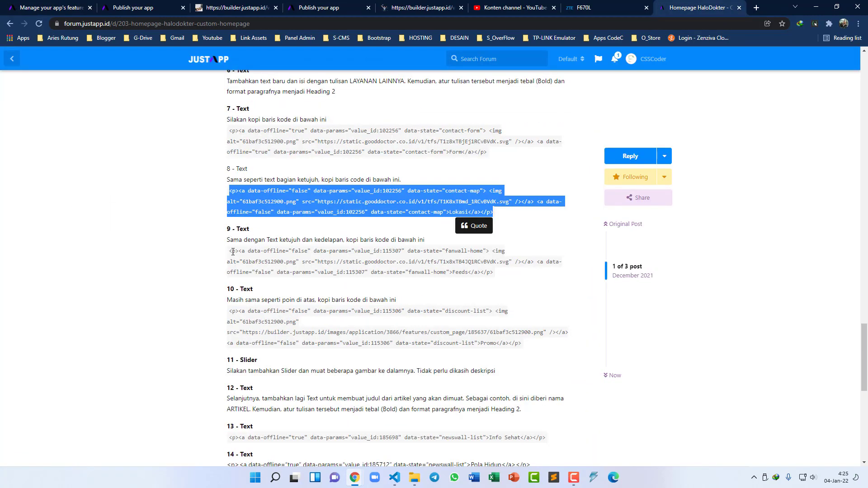
drag(229, 252, 496, 274)
right_click(453, 256)
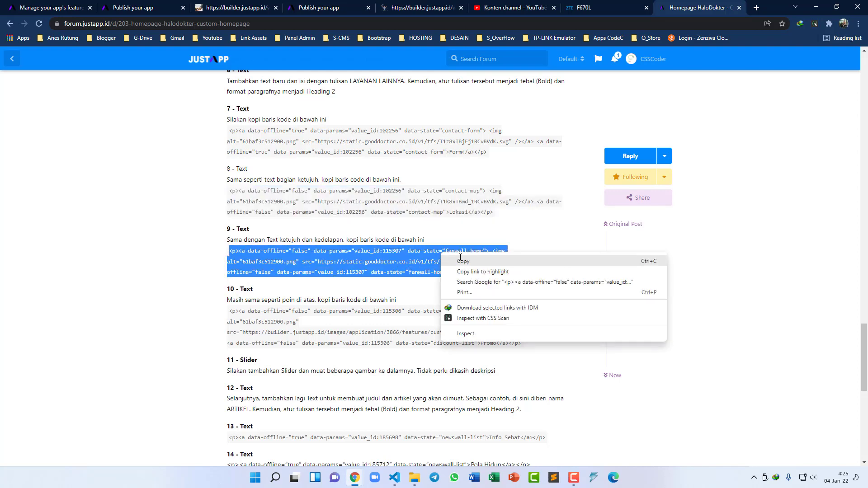
click(457, 260)
- Paste the Feeds link code with data-state fanwall-home into the ninth Text section's source
click(49, 8)
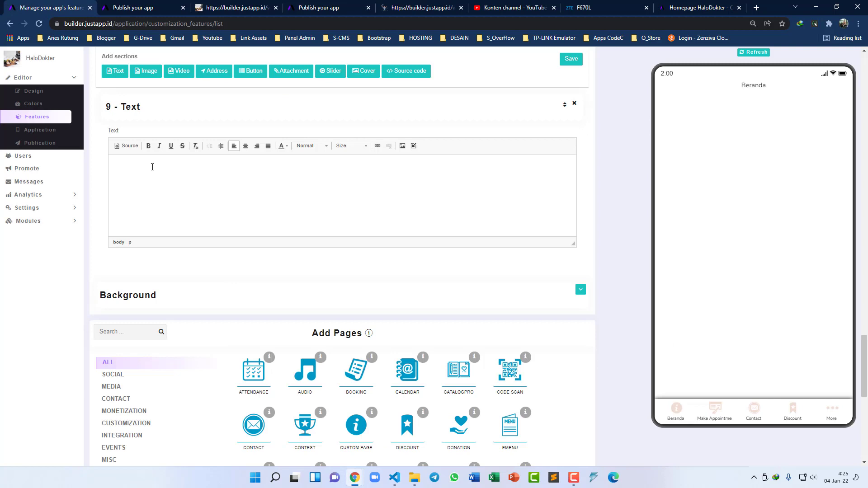
click(128, 146)
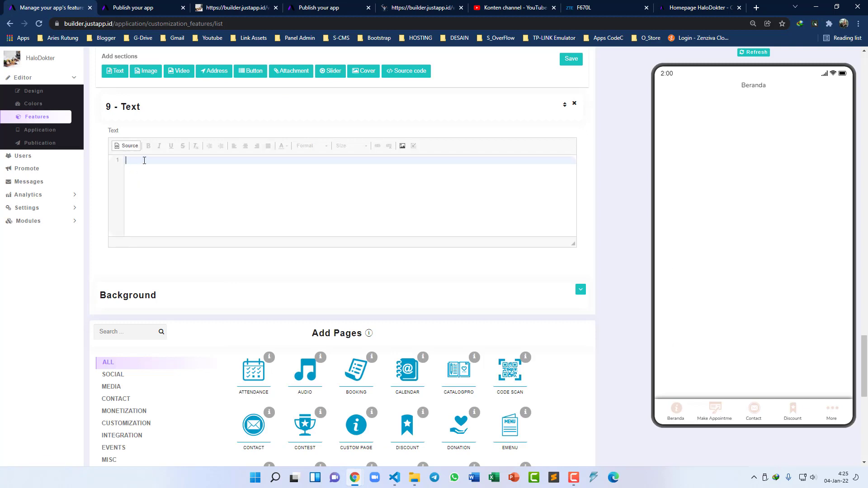
key(ctrl+v)
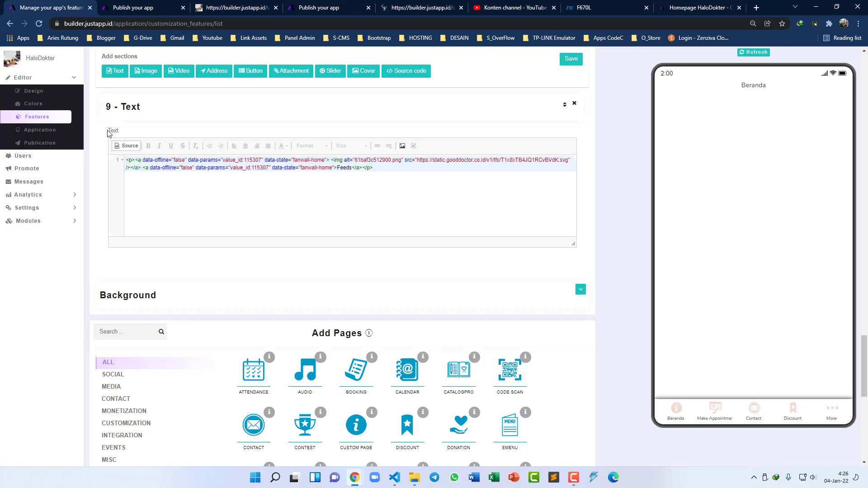
- Add a tenth Text section and copy the Promo link code from the forum post's 10 - Text
click(119, 75)
key(ctrl+shift+Tab)
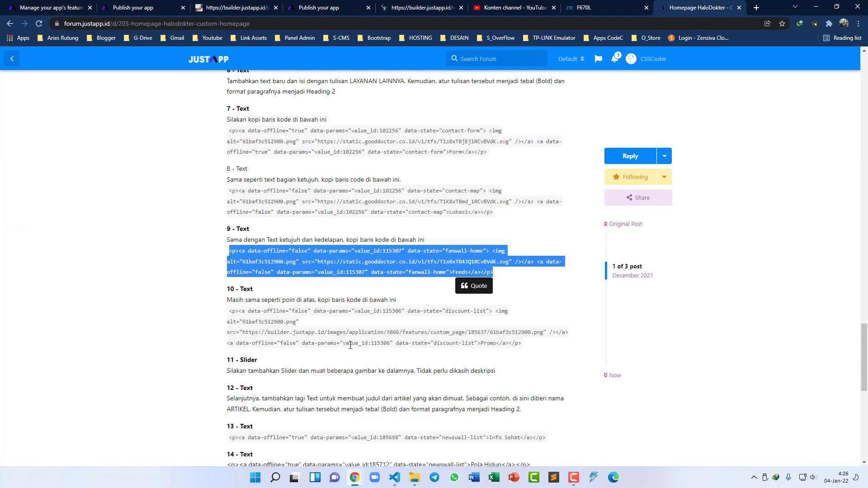
scroll(290, 310, down, 1)
triple_click(234, 268)
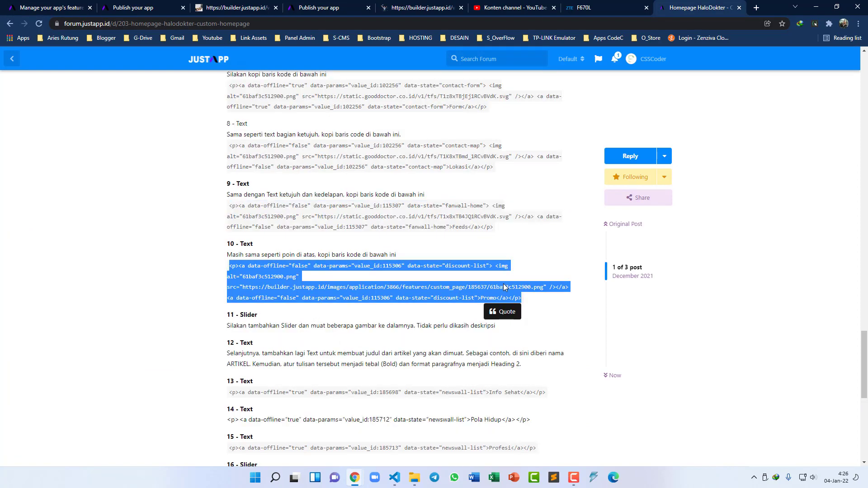
right_click(500, 284)
click(526, 295)
- Paste the Promo link code with data-state discount-list into the tenth Text section's source
key(ctrl+Tab)
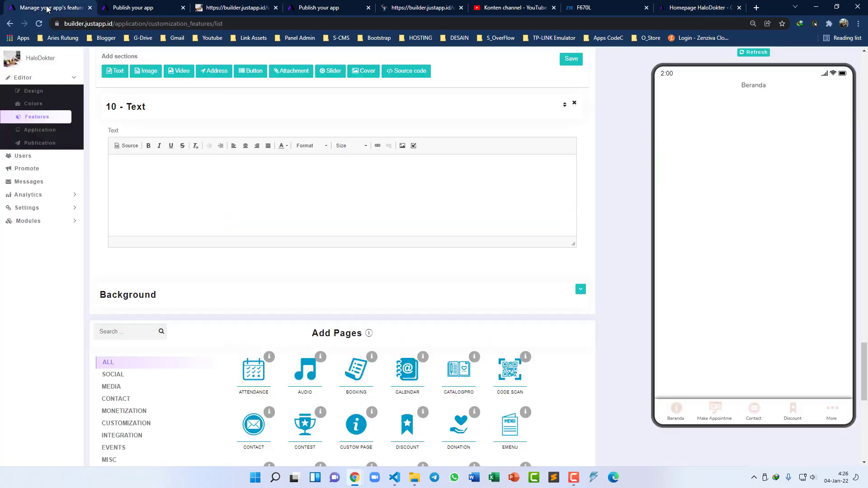
click(127, 146)
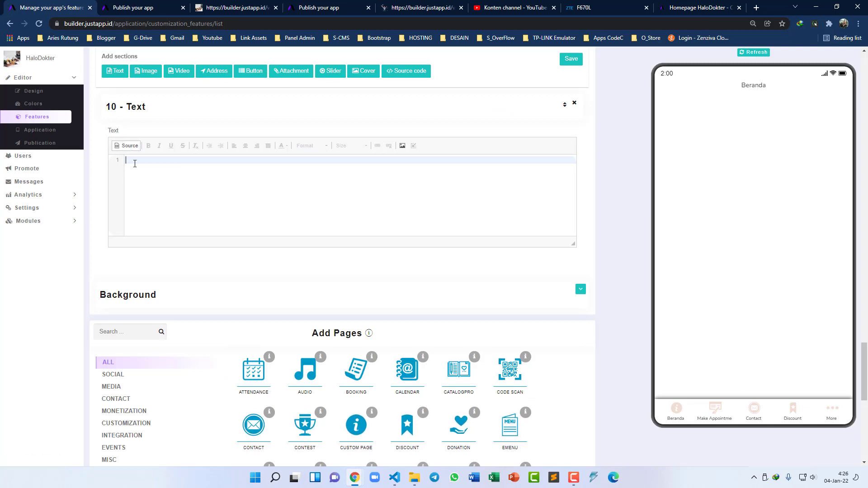
key(ctrl+v)
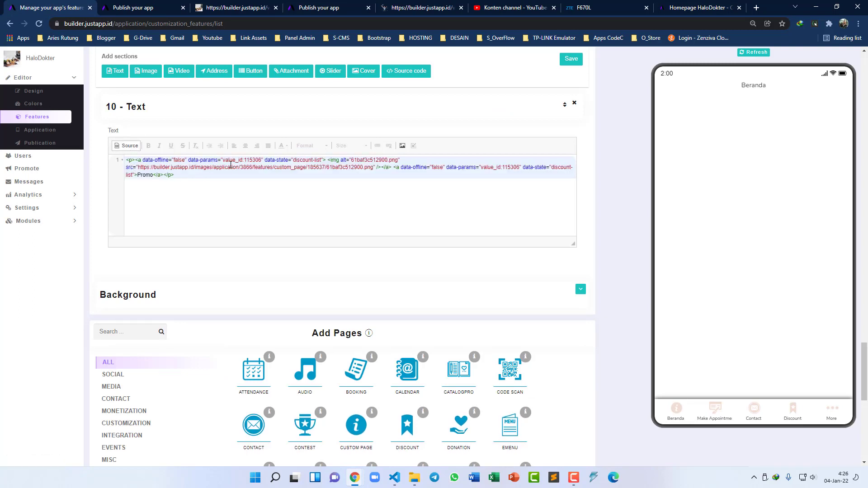
scroll(231, 165, up, 2)
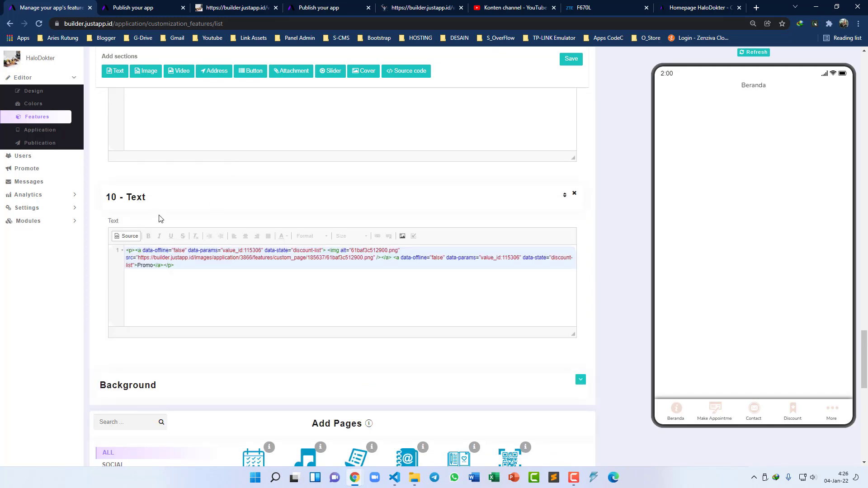
scroll(198, 175, up, 4)
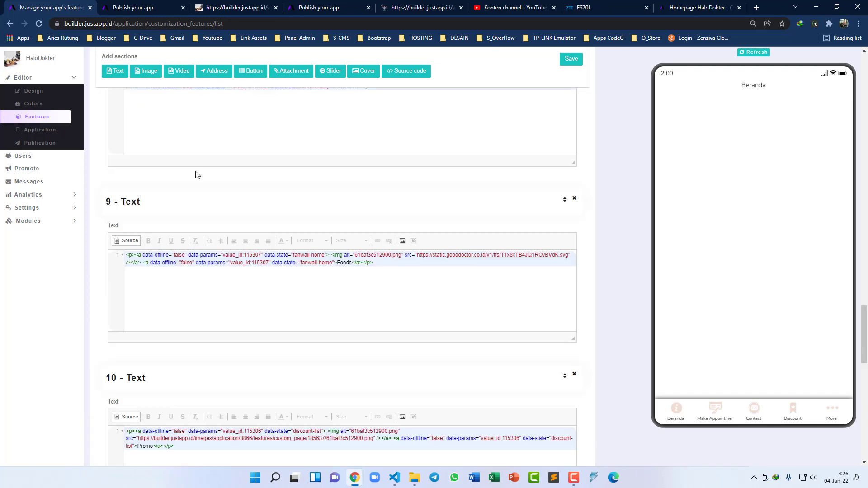
scroll(198, 175, down, 5)
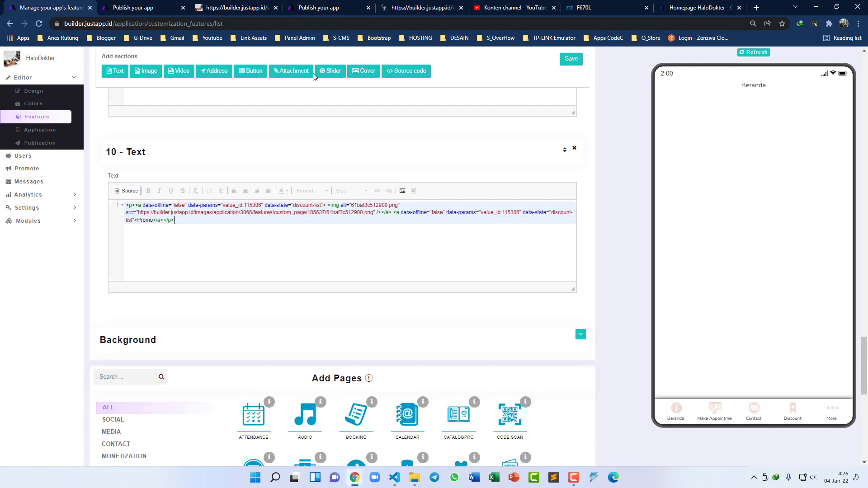
- Following the forum post's 11 - Slider instructions, add a Slider as the eleventh section and allow line return
click(685, 6)
scroll(388, 247, down, 1)
scroll(388, 246, down, 1)
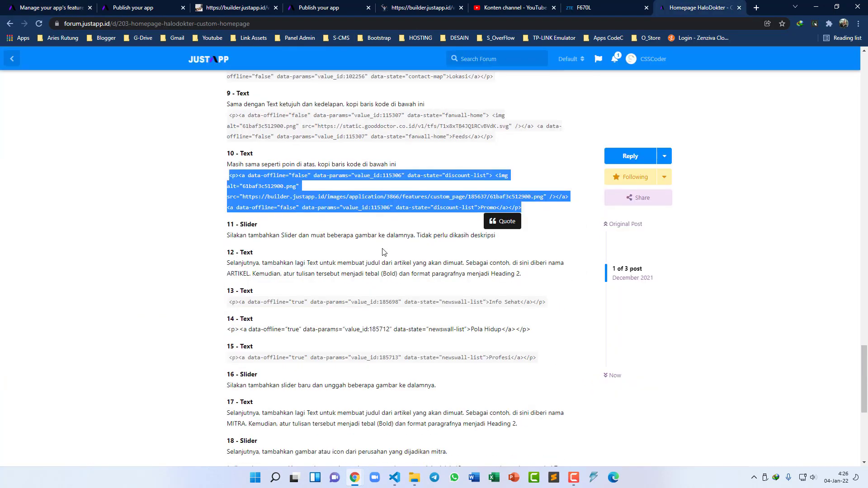
drag(227, 224, 261, 230)
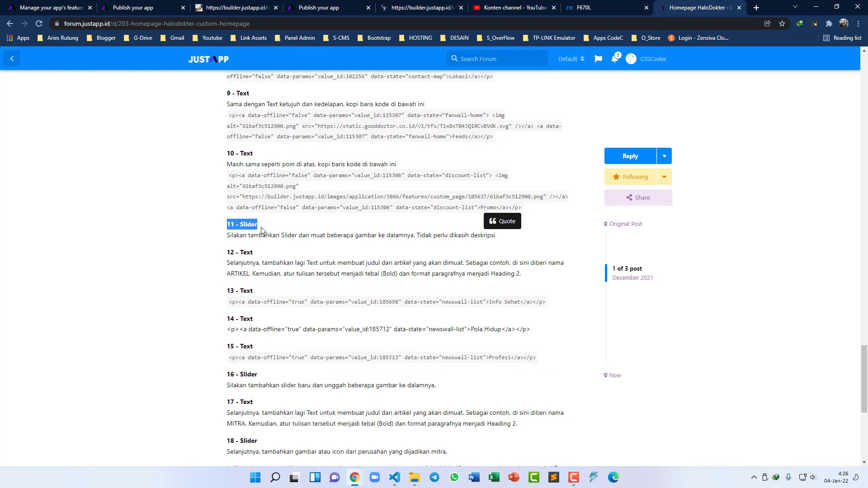
click(291, 245)
click(49, 8)
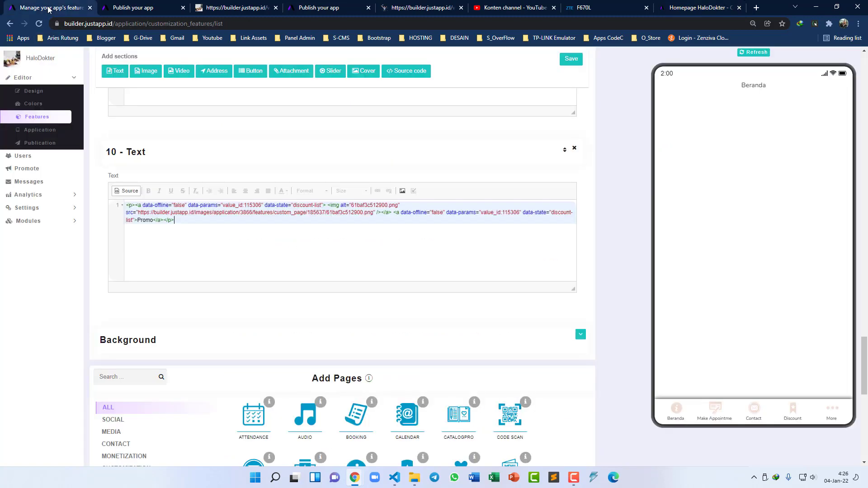
click(333, 74)
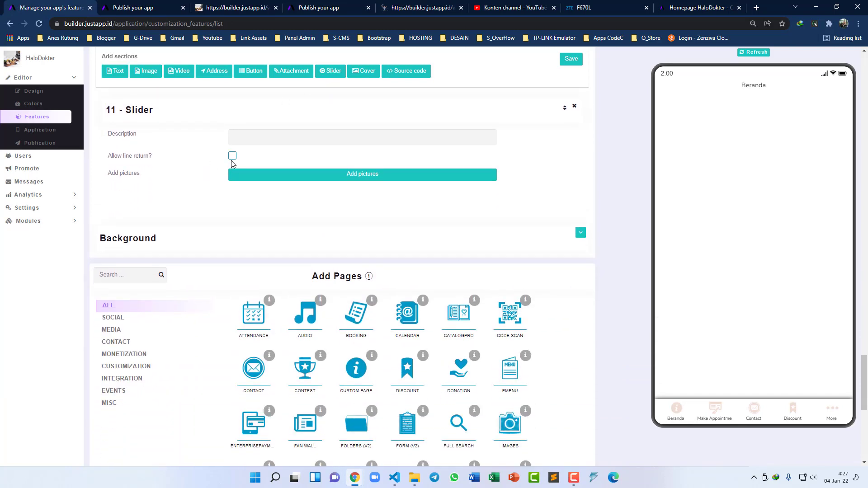
click(234, 156)
- Add all pictures from the gallery folder to the Slider and remove the dark blue gallery-bg picture
click(321, 179)
drag(474, 126, 81, 59)
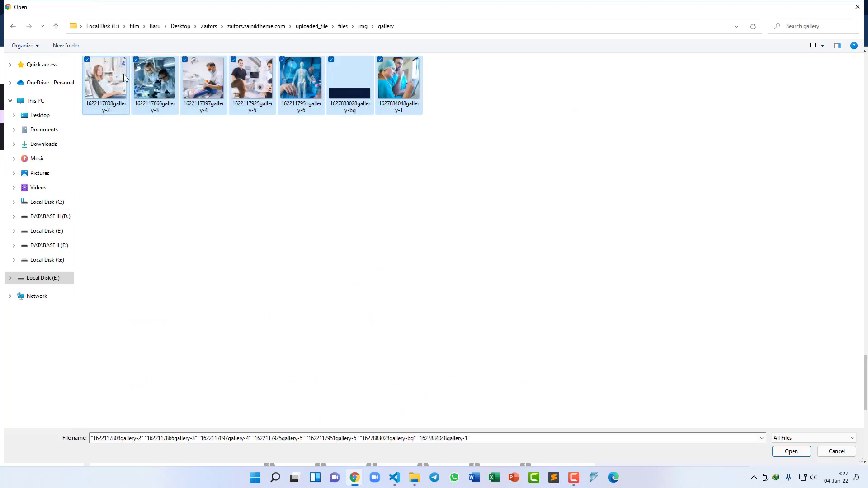
click(791, 452)
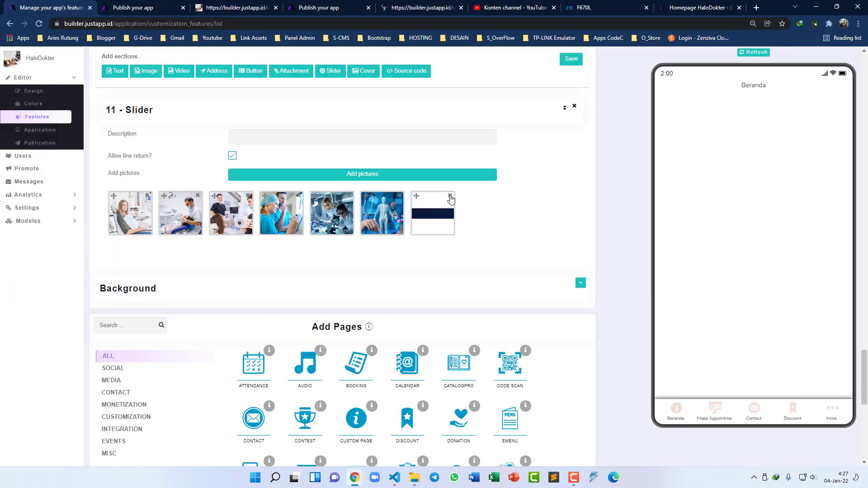
click(450, 197)
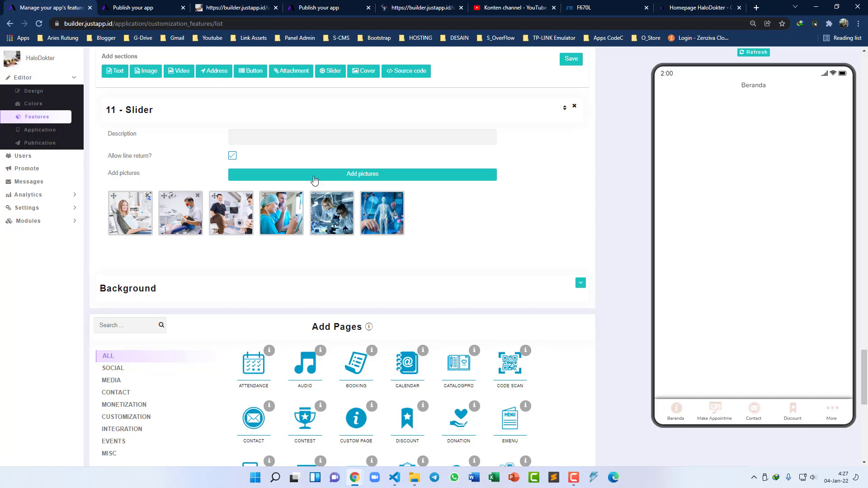
scroll(278, 166, up, 1)
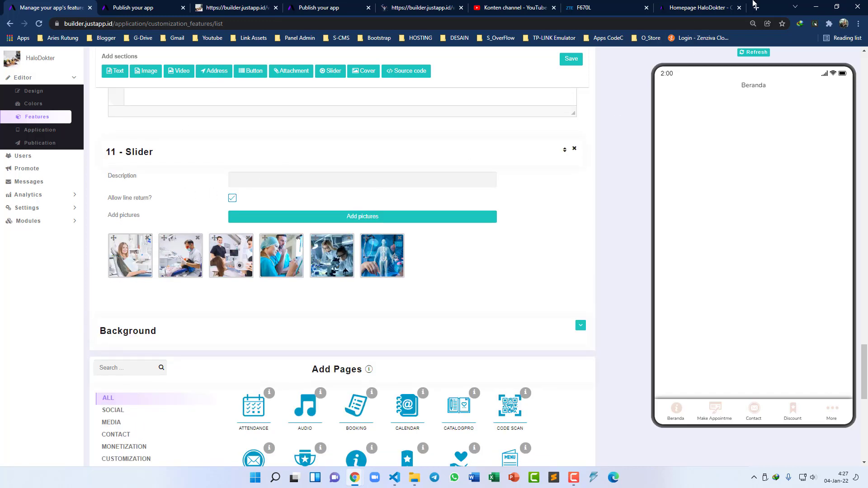
- Copy the heading word ARTIKEL from the forum post's 12 - Text instructions
click(708, 10)
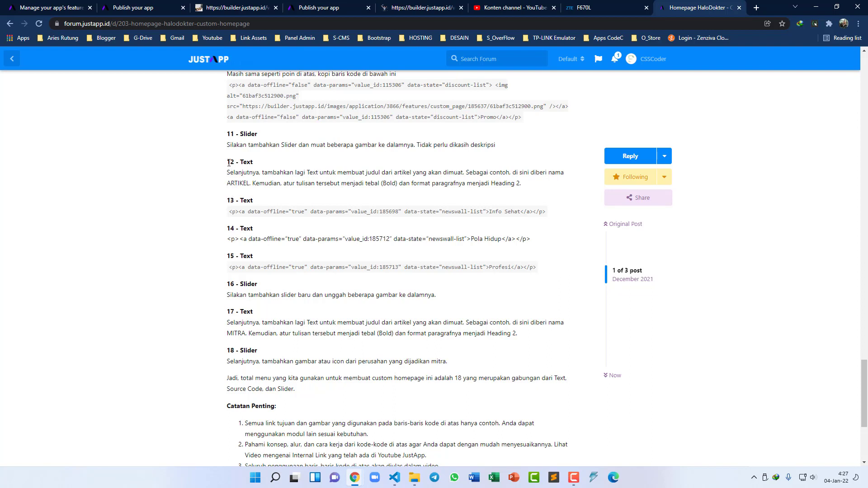
drag(228, 162, 256, 165)
click(273, 172)
double_click(241, 183)
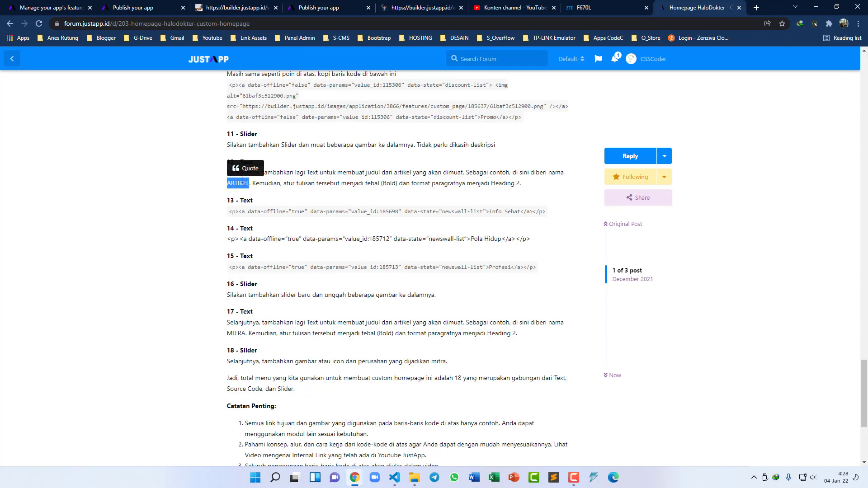
right_click(244, 183)
click(273, 189)
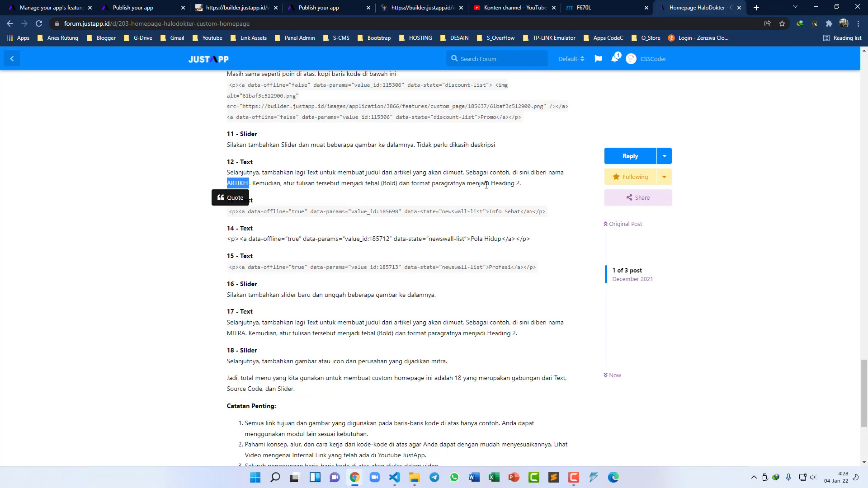
- Add a twelfth Text section with the title ARTIKEL, formatted bold as Heading 2
click(50, 7)
scroll(240, 171, up, 10)
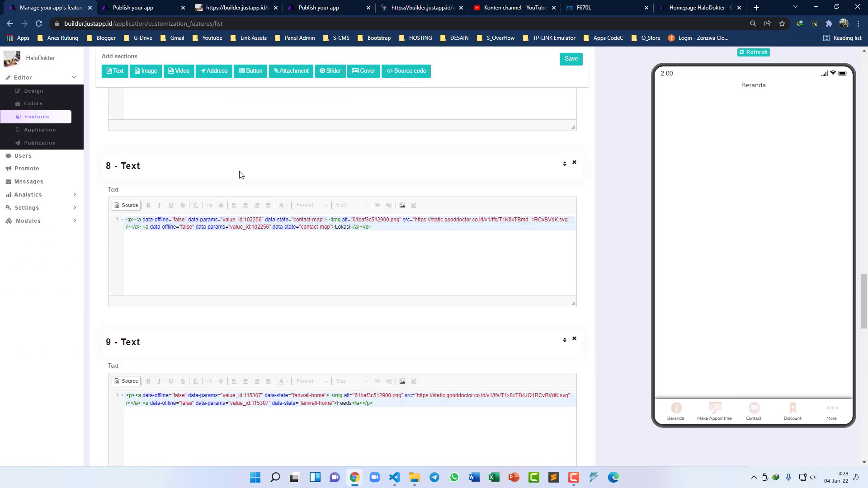
scroll(199, 185, down, 5)
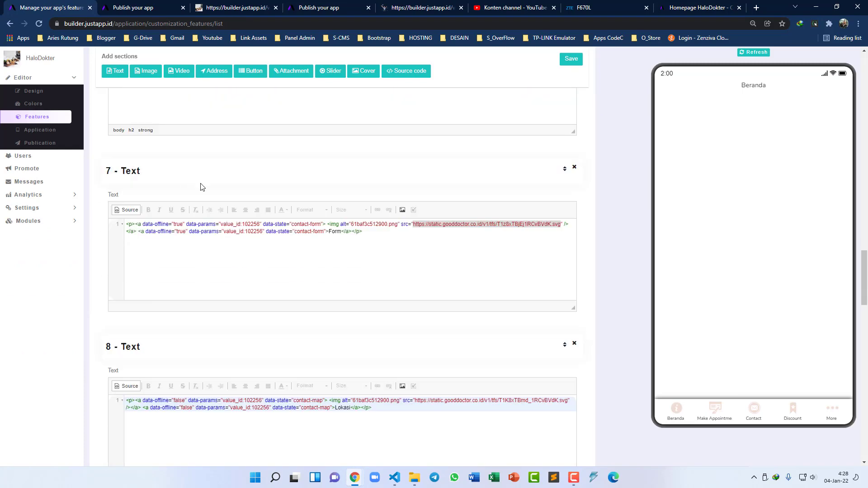
click(113, 72)
click(147, 172)
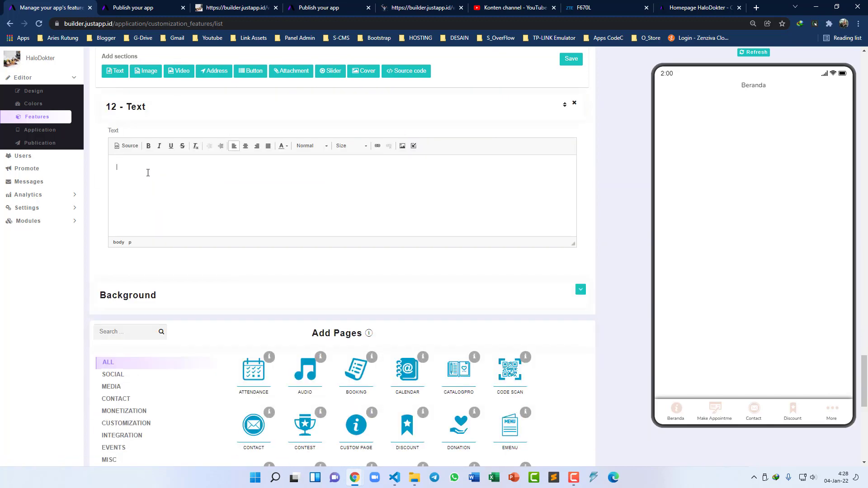
text(ARTIKEL)
drag(142, 172, 114, 169)
click(149, 145)
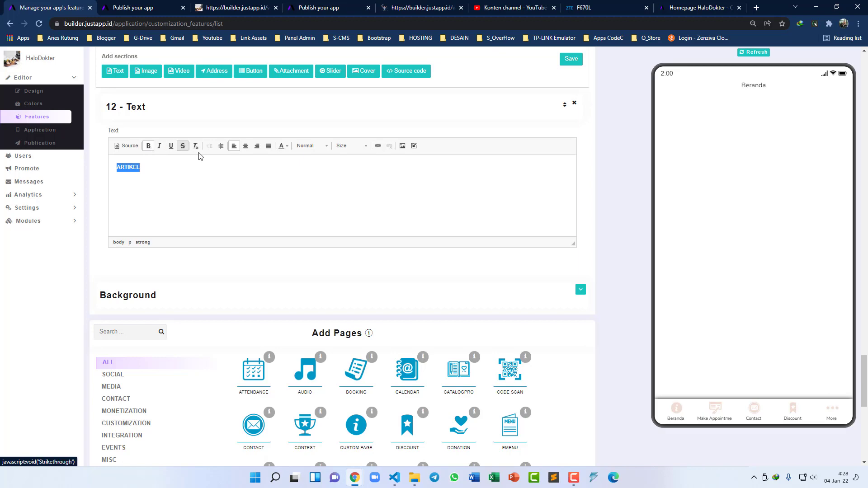
click(307, 148)
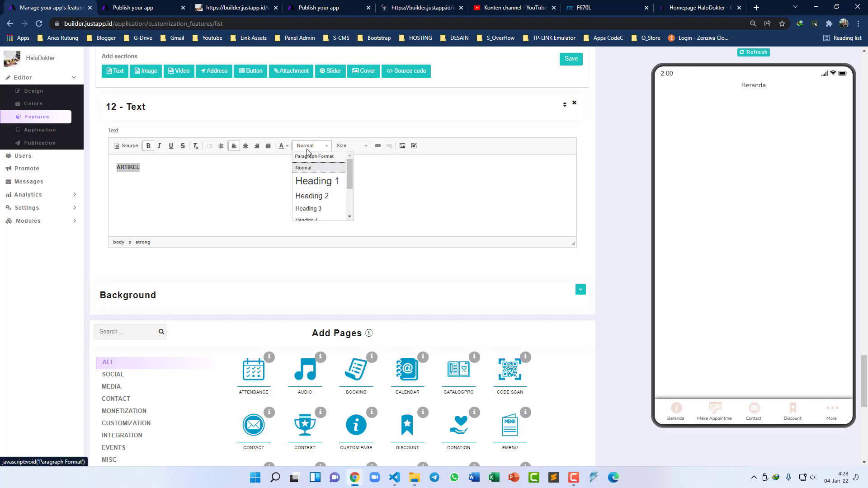
click(314, 196)
- Review the link labels in the forum post's 13 to 15 - Text codes and add a thirteenth Text section
click(705, 9)
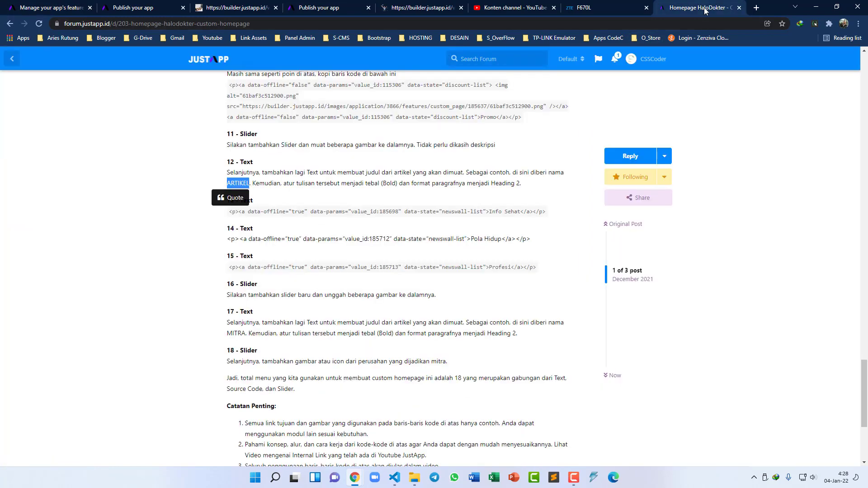
click(527, 191)
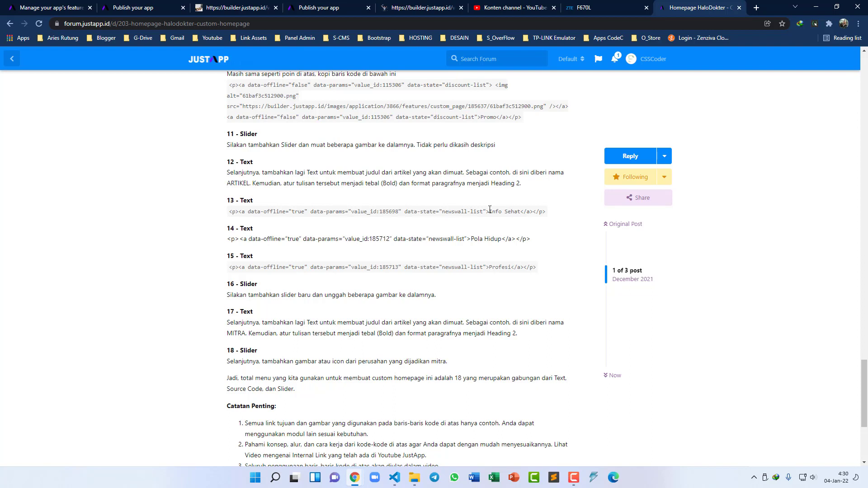
drag(521, 211, 499, 239)
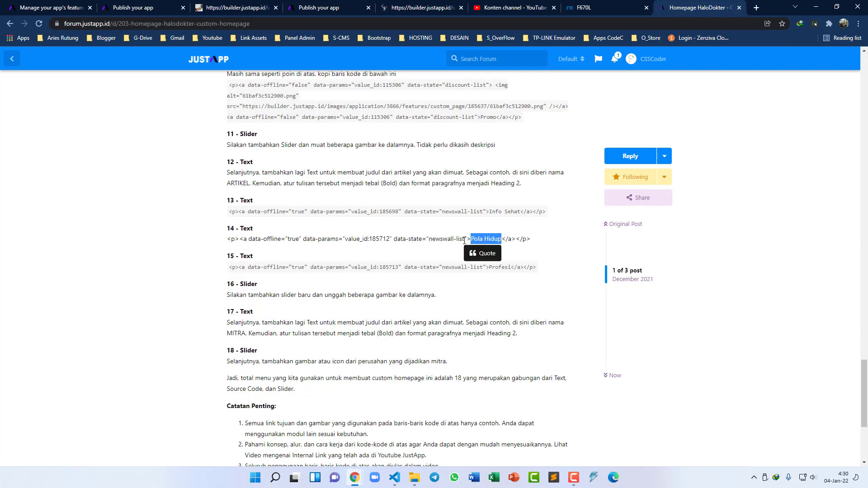
click(489, 268)
drag(490, 267, 511, 268)
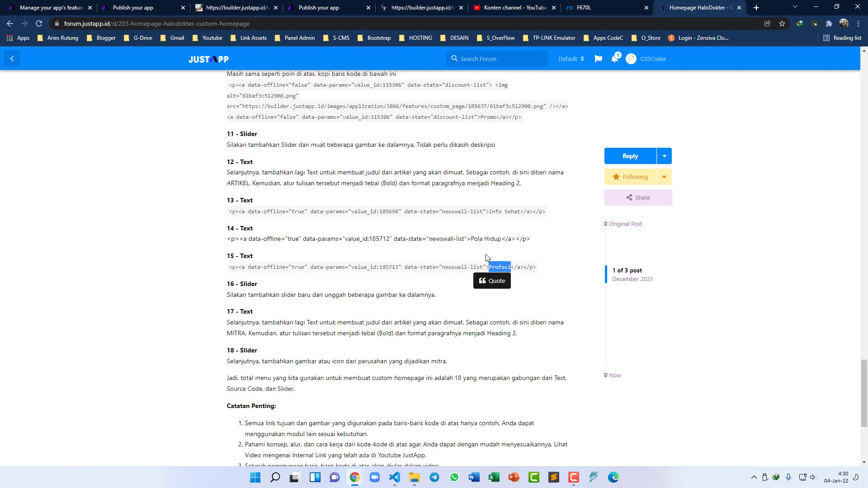
click(467, 255)
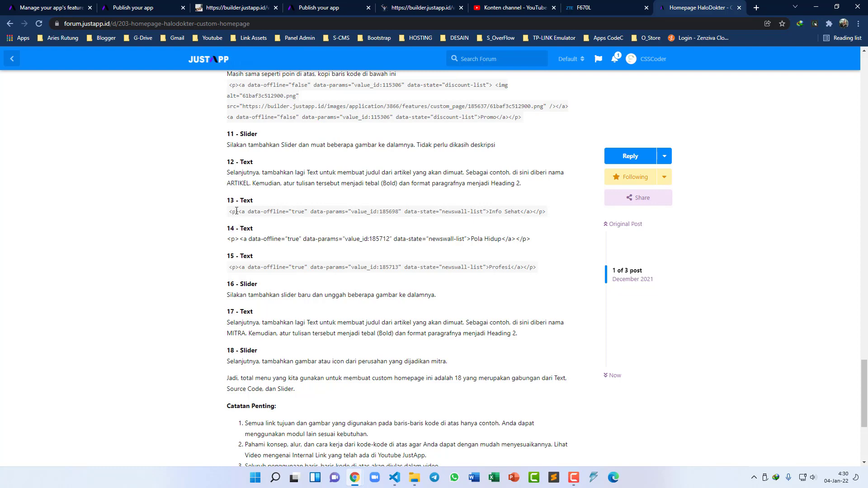
key(ctrl+1)
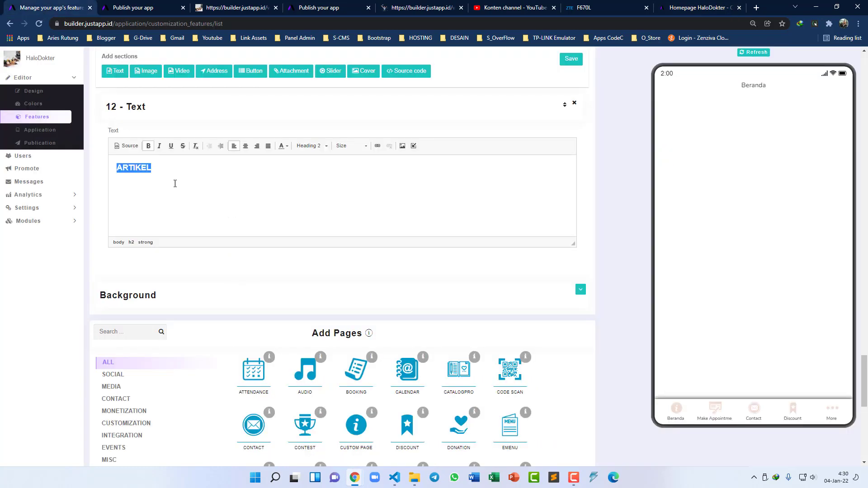
click(117, 72)
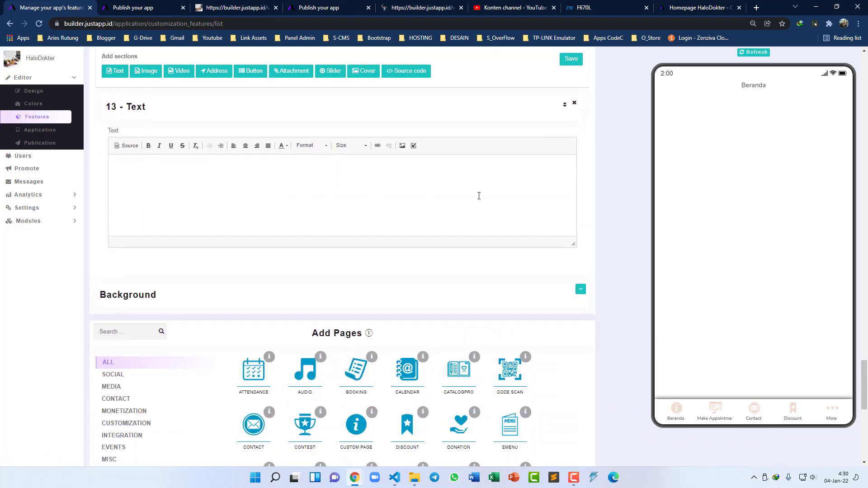
- Check the article buttons in the finished homepage preview and insert a News feature link into the thirteenth Text section
click(419, 7)
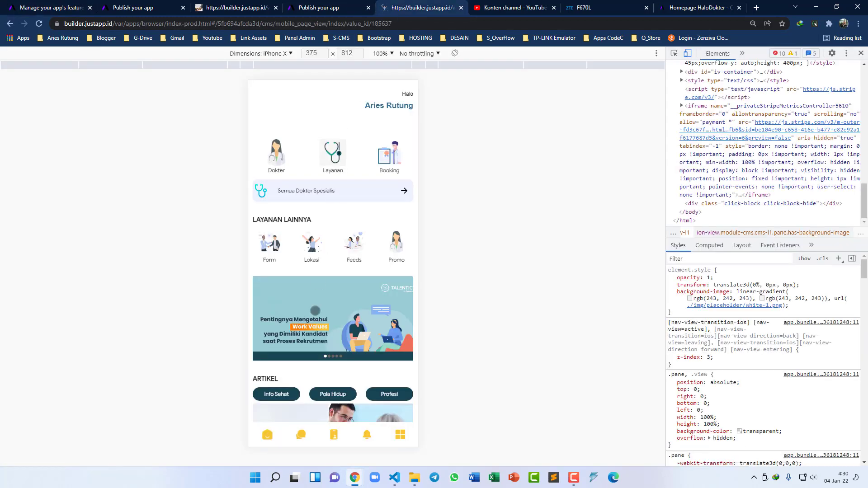
scroll(315, 311, down, 1)
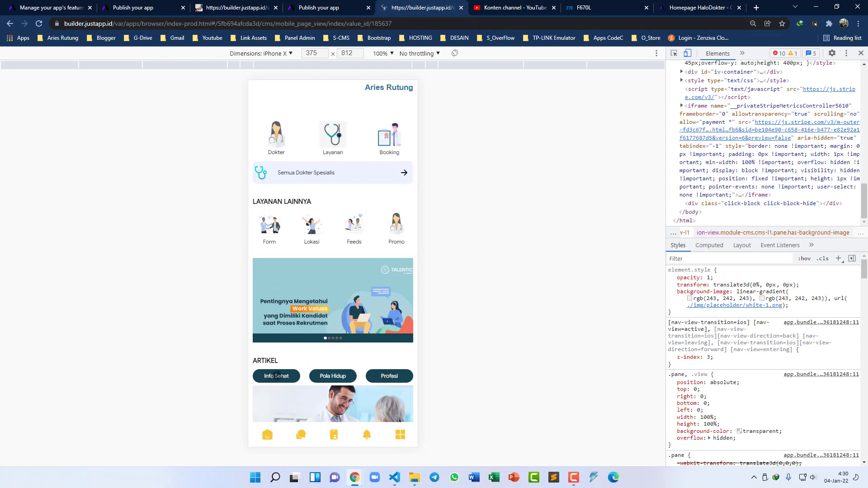
click(46, 7)
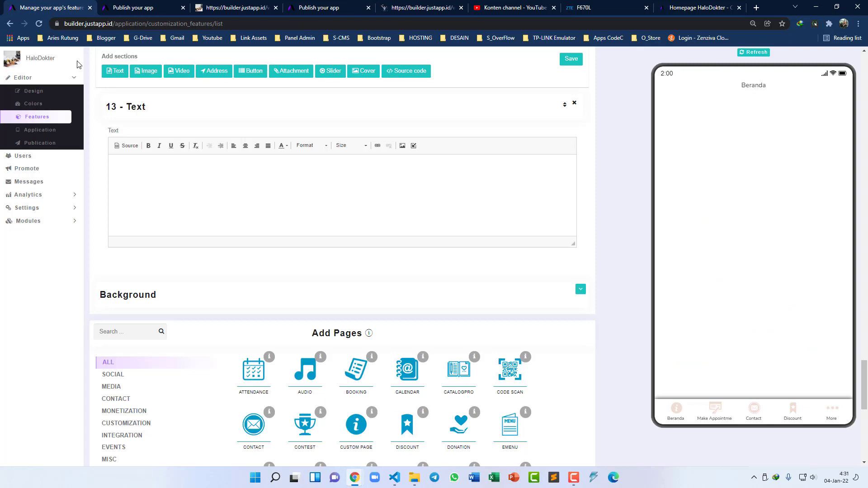
click(414, 146)
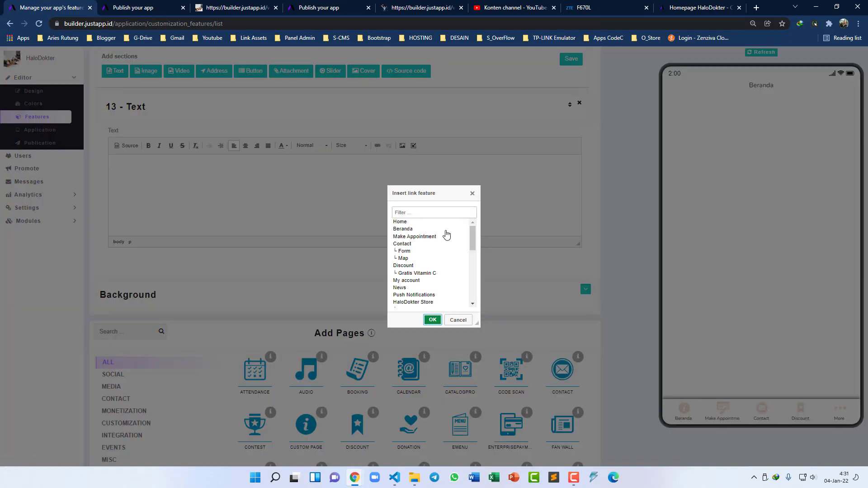
click(398, 289)
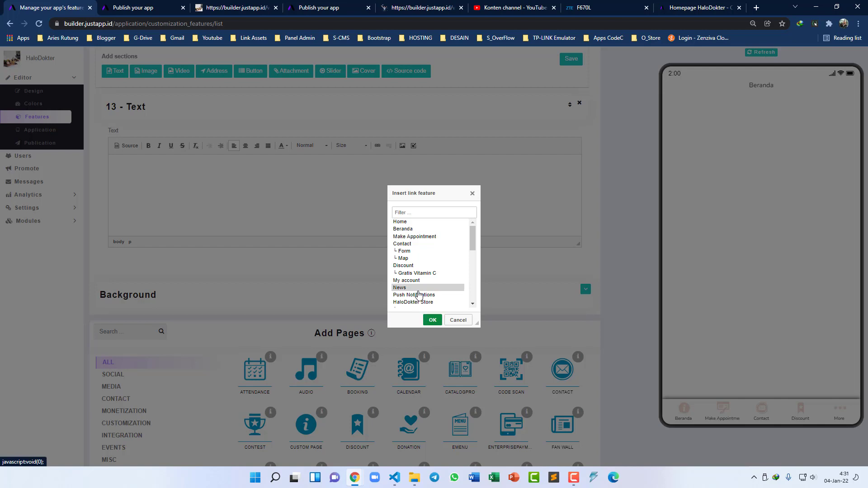
click(432, 320)
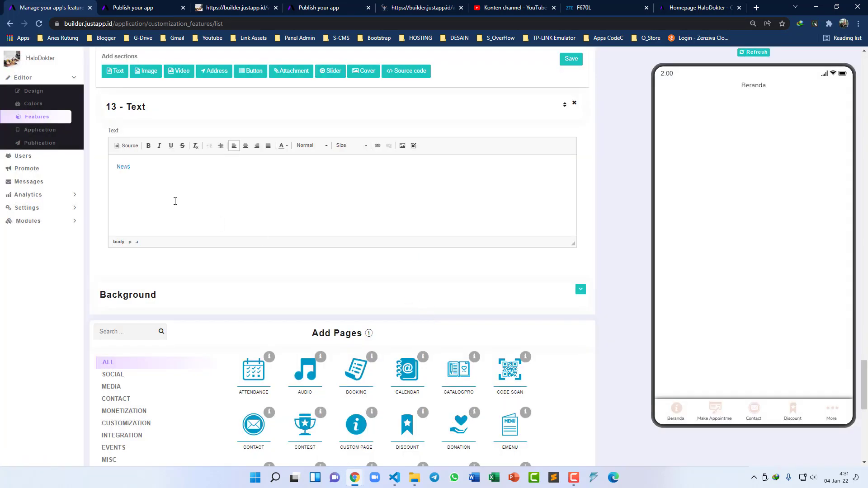
- Check the first article button in the finished homepage preview and change the thirteenth section's link text to Info Sehat in its source code
click(127, 146)
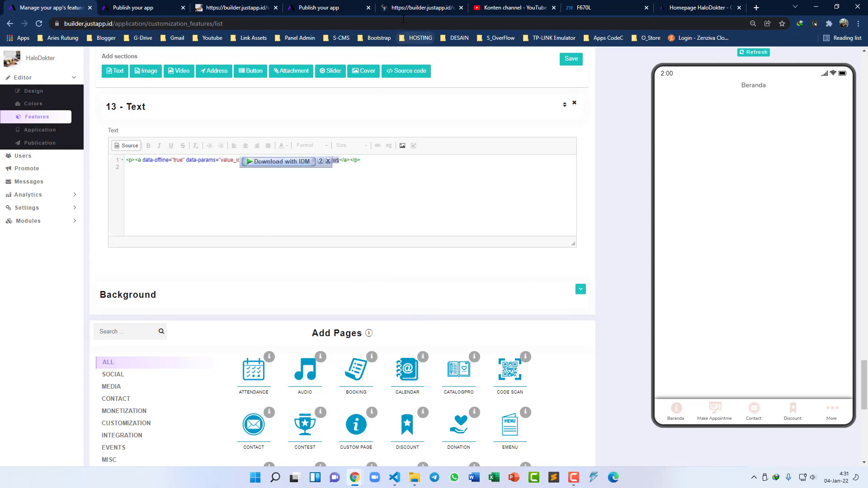
click(409, 6)
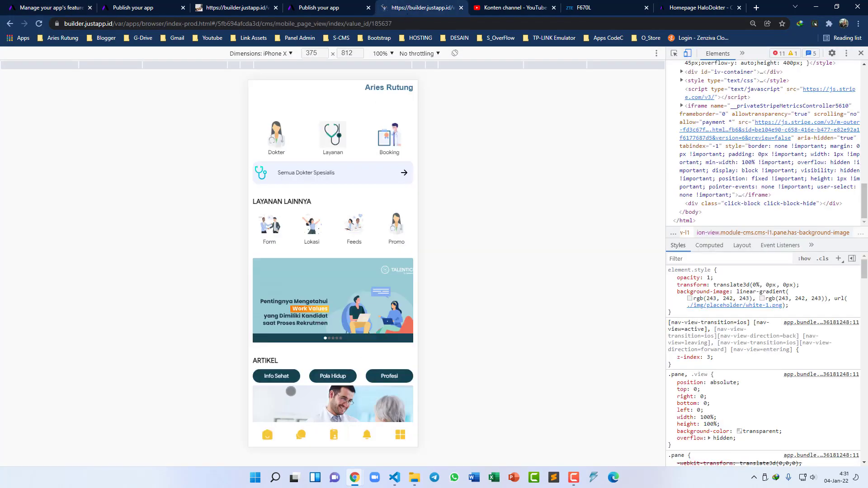
click(49, 8)
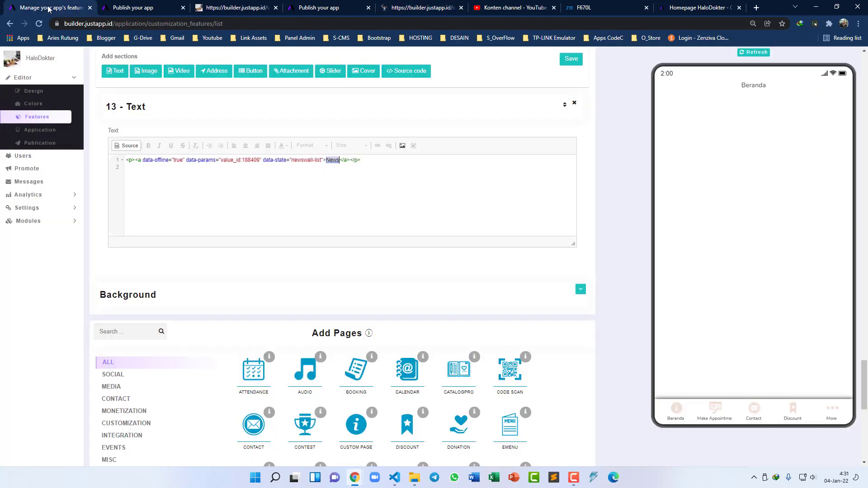
text(Info Sehat)
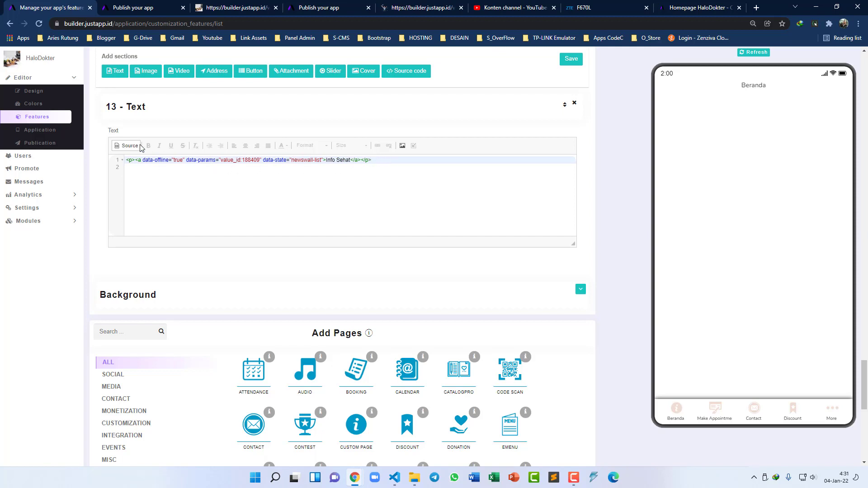
- Add a fourteenth Text section and insert a News feature link into it
click(112, 77)
click(413, 149)
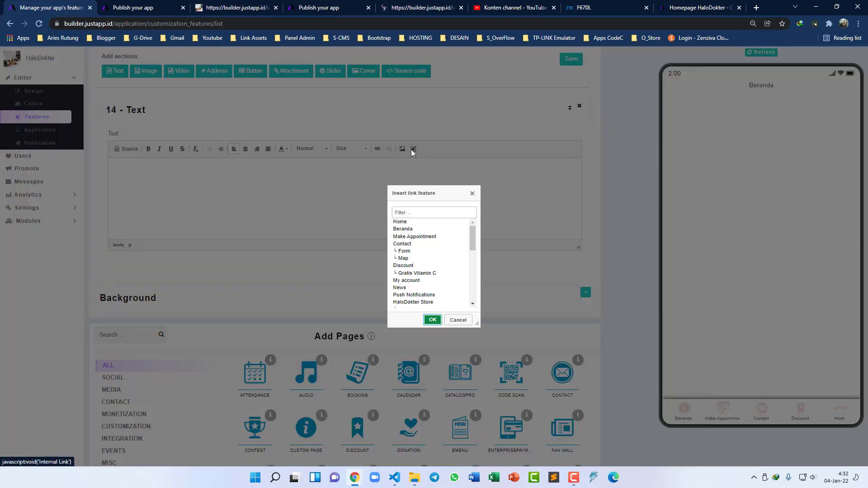
click(400, 288)
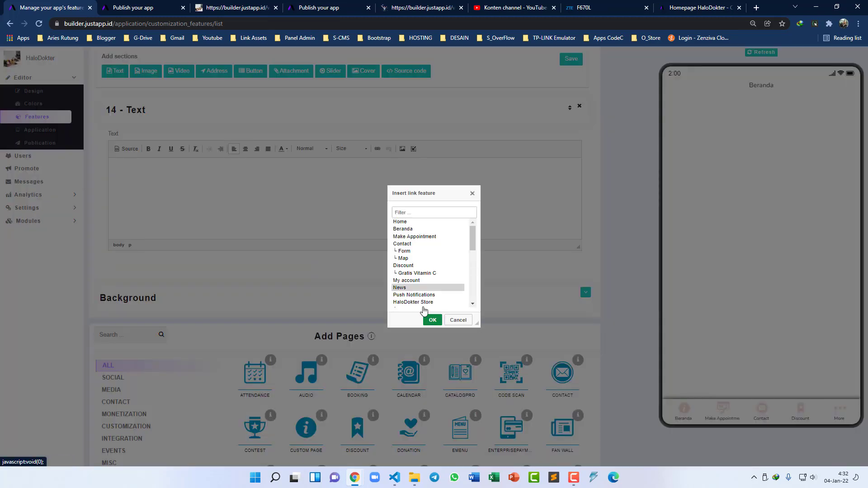
click(432, 321)
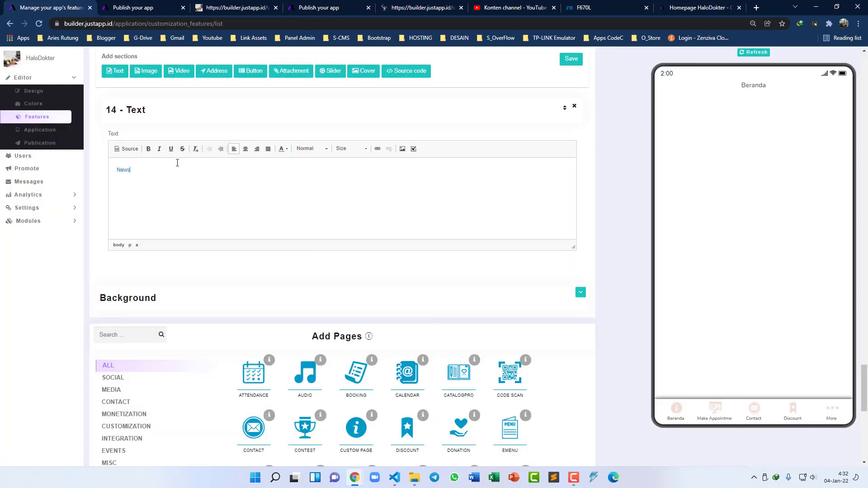
- Check the second article button in the finished preview and change the fourteenth section's link text to Pola Hidup in its source code
click(130, 150)
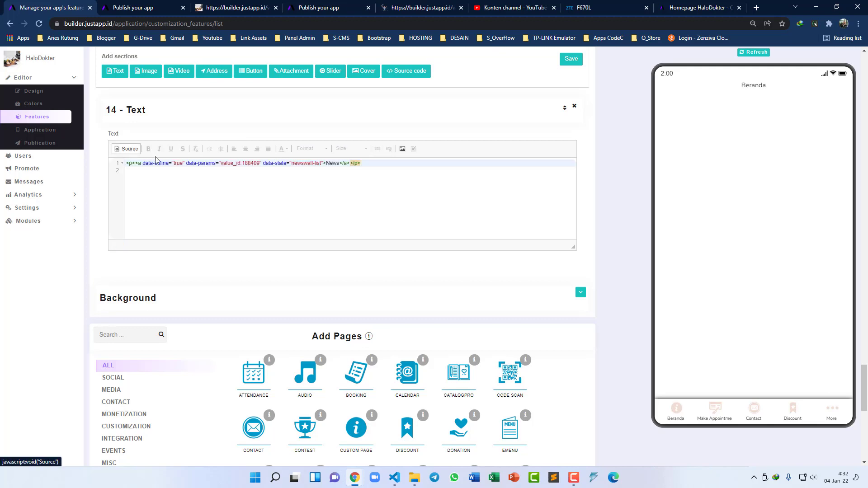
double_click(332, 163)
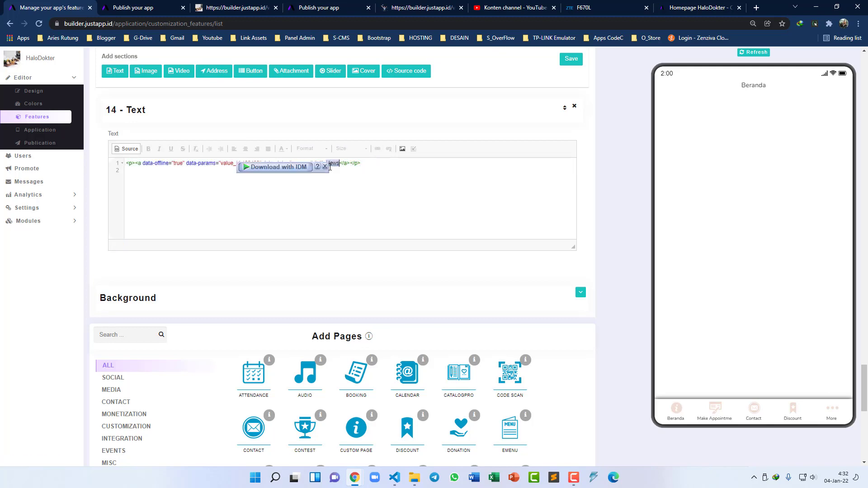
click(427, 7)
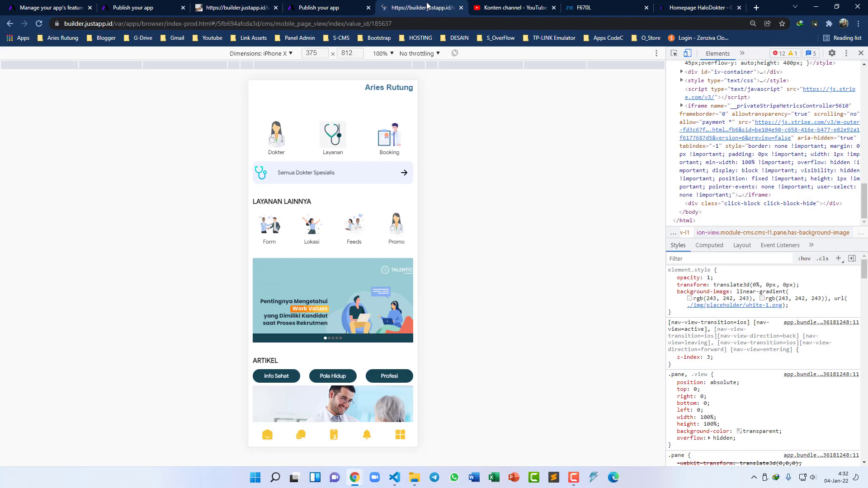
click(64, 6)
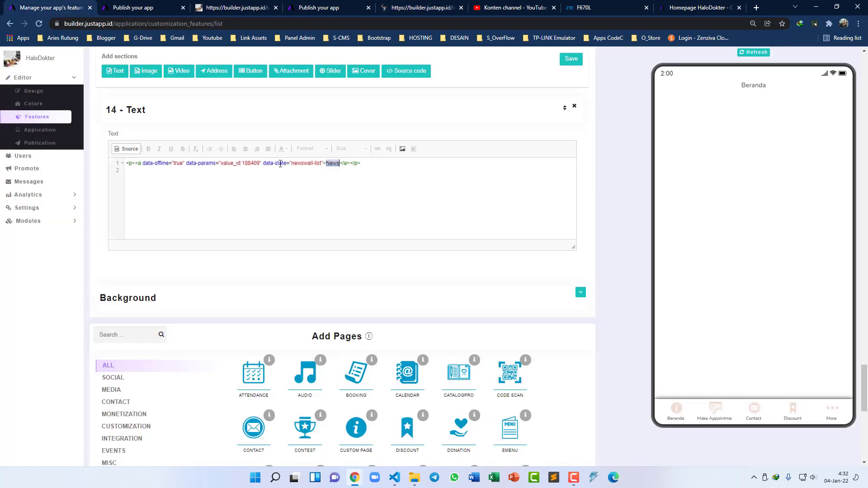
text(Pola Hi)
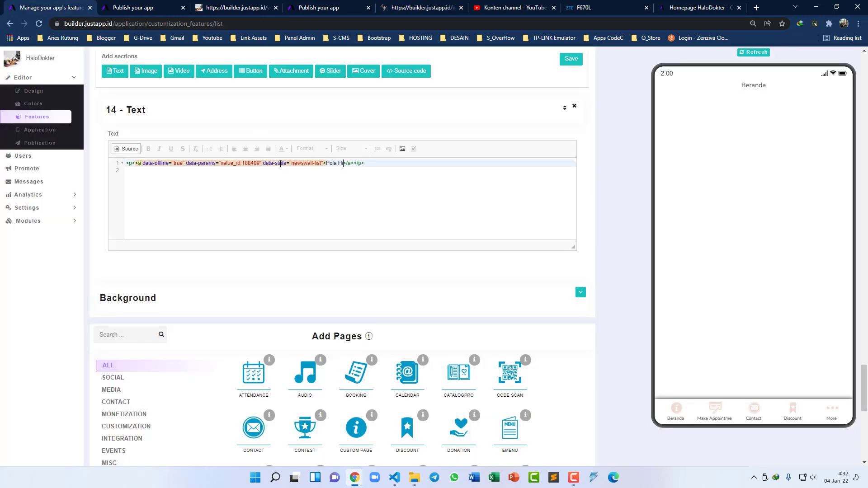
text(dup)
- Add a fifteenth Text section and insert a News feature link into it
click(118, 72)
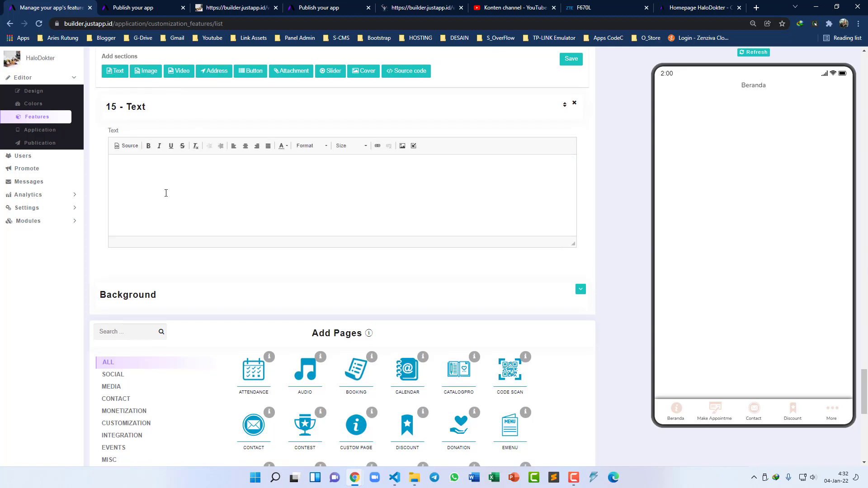
click(413, 146)
click(423, 289)
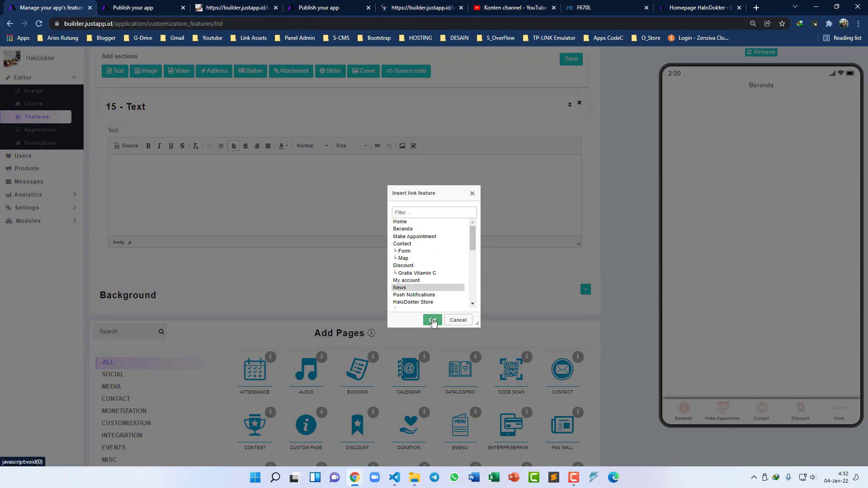
click(433, 320)
- Check the third article button in the finished preview and change the fifteenth section's link text to profesi in its source code
click(126, 146)
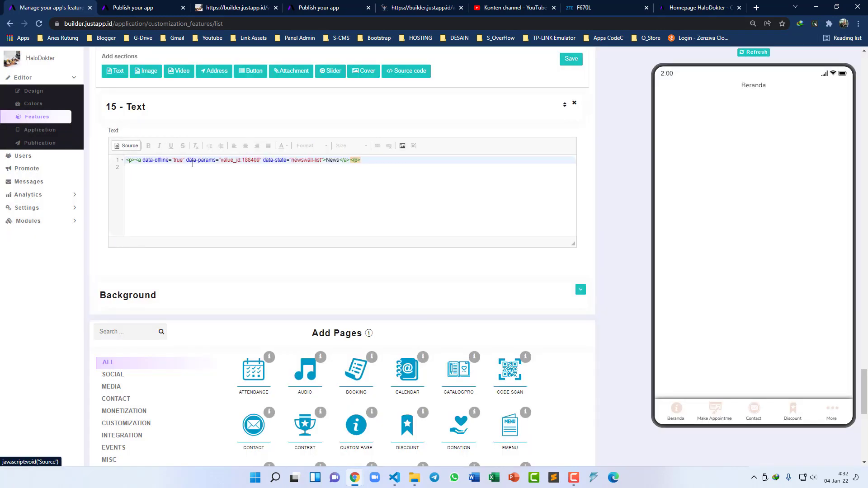
click(396, 5)
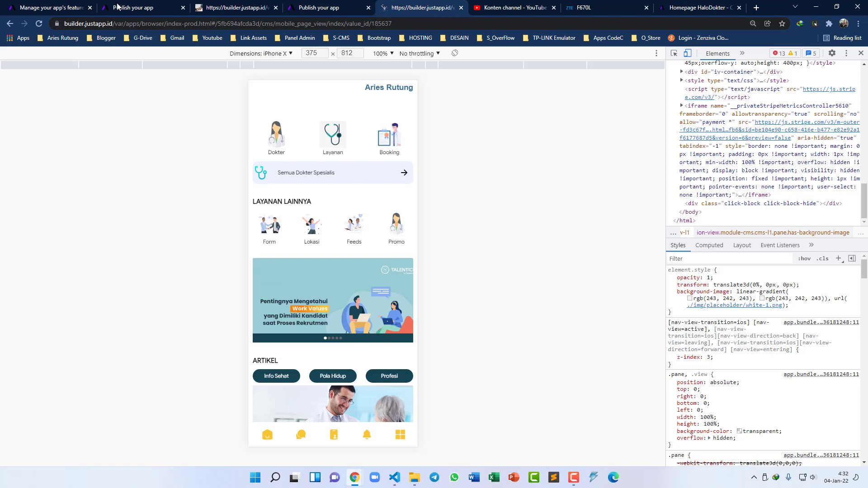
click(48, 9)
double_click(335, 159)
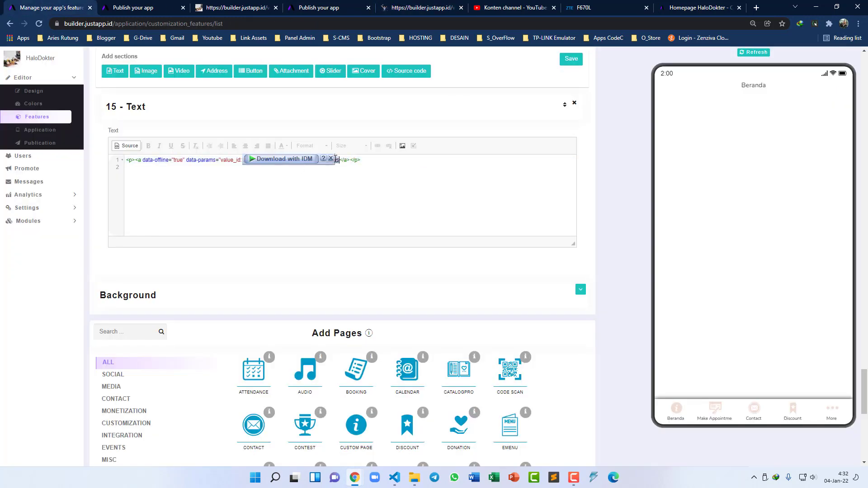
key(BackSpace)
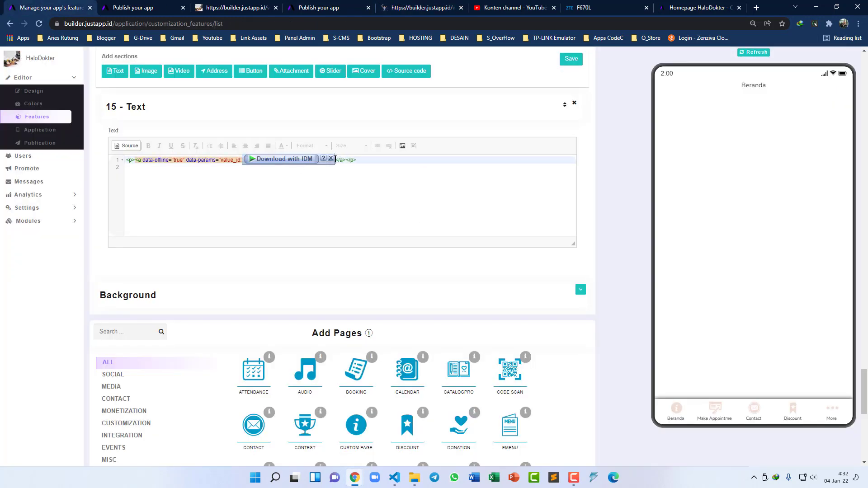
text(esi)
click(288, 184)
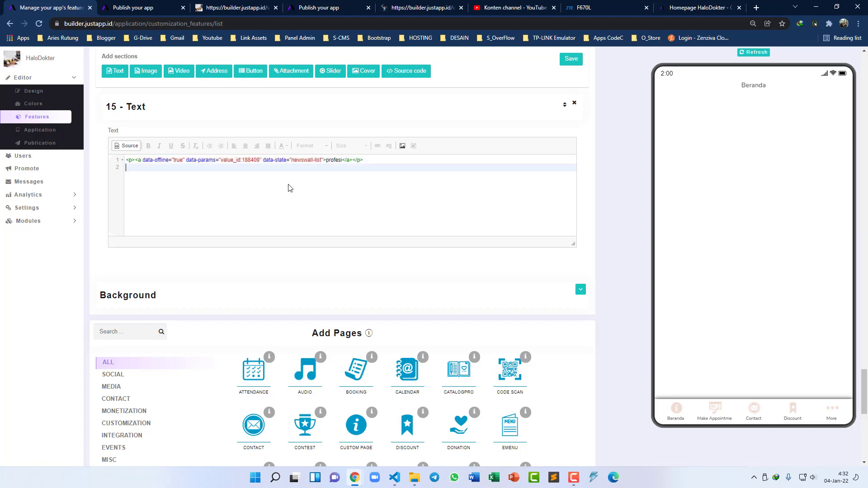
- Compare the link labels in Text sections 13 to 15 and capitalize the fifteenth section's label as Profesi
scroll(290, 188, up, 2)
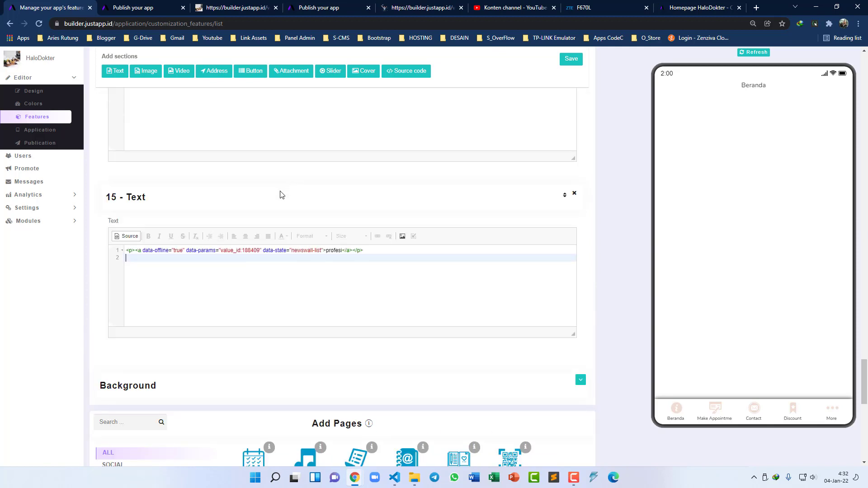
scroll(280, 194, up, 3)
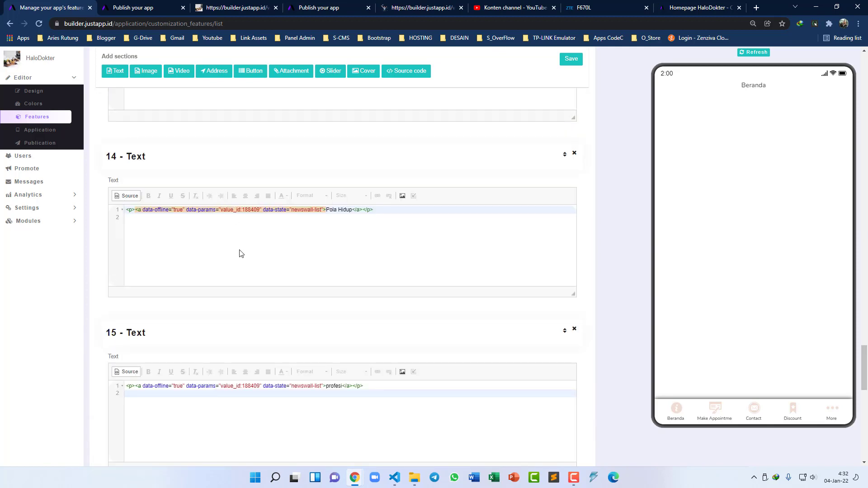
scroll(222, 264, down, 1)
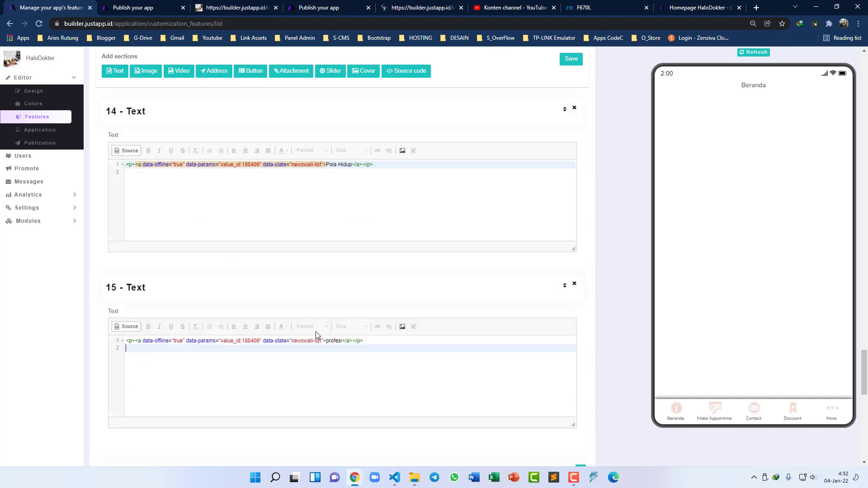
scroll(285, 264, down, 1)
scroll(304, 252, up, 3)
scroll(362, 254, up, 1)
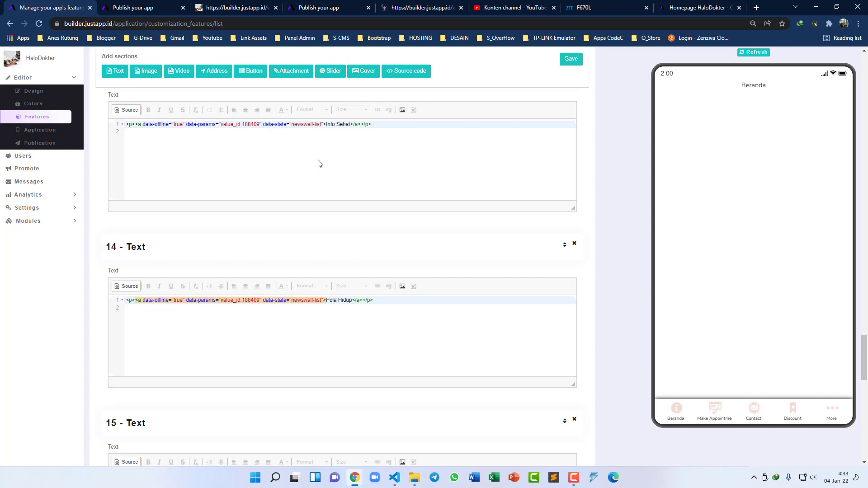
scroll(351, 258, down, 3)
click(328, 341)
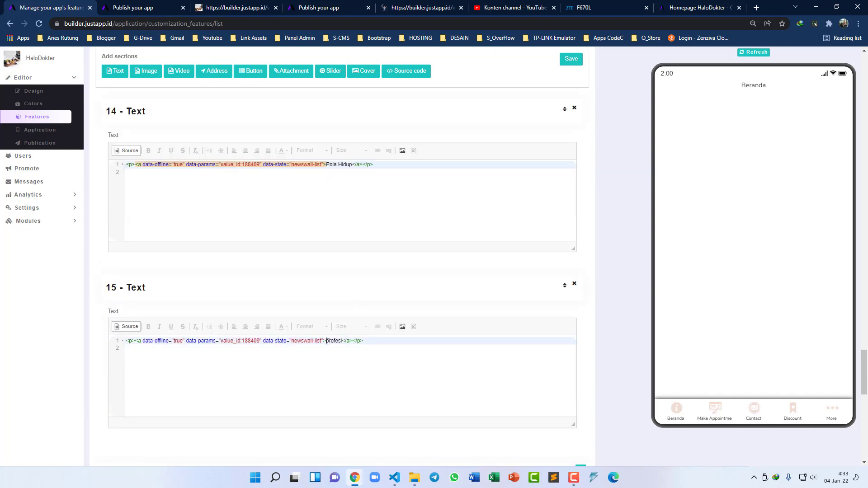
key(Delete)
text(P)
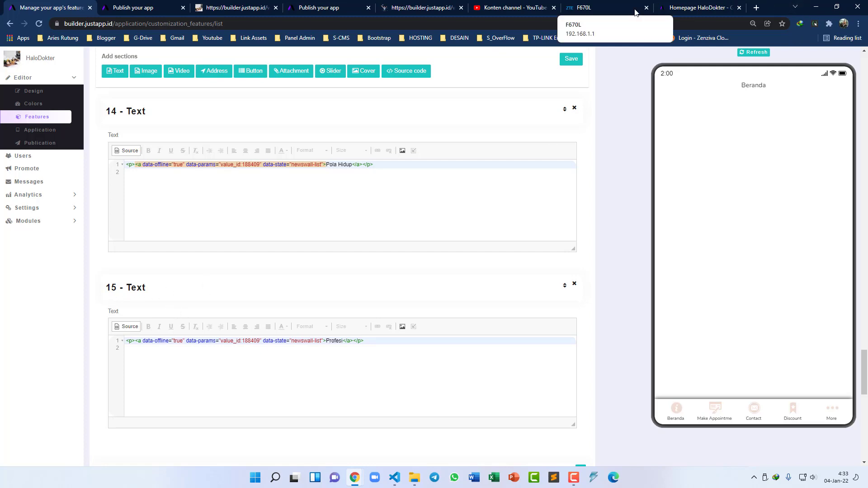
- Following the forum post, add a sixteenth Slider section that allows line return and holds the six gallery pictures, leaving out the gallery-bg image
click(674, 6)
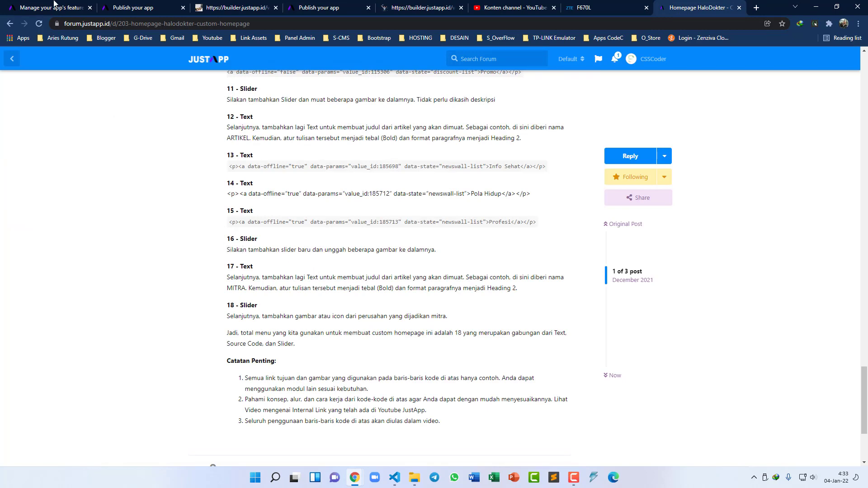
key(ctrl+Tab)
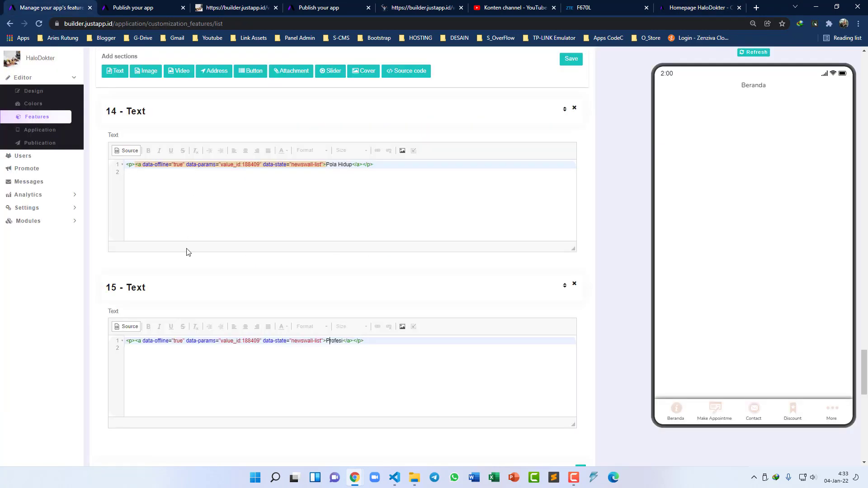
click(331, 73)
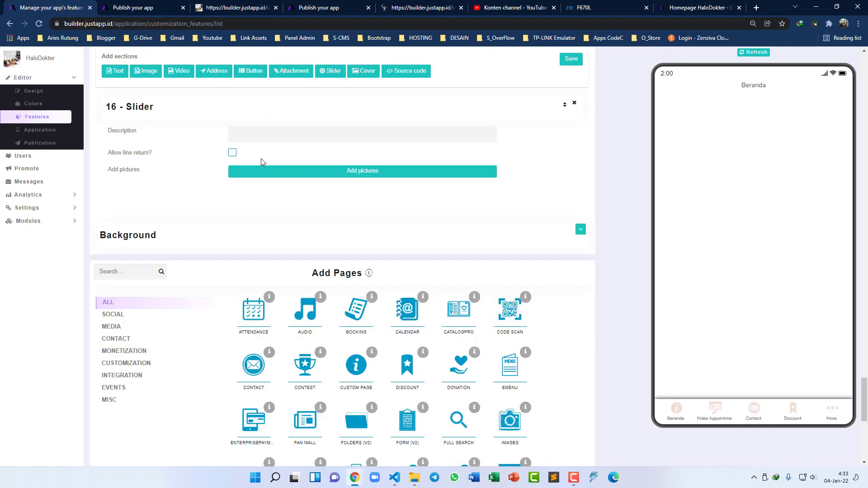
click(296, 176)
drag(466, 114, 91, 56)
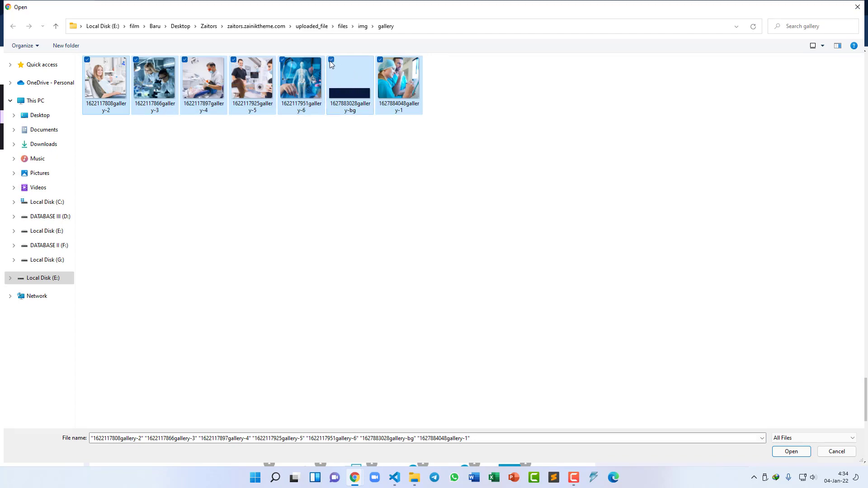
click(331, 59)
click(799, 453)
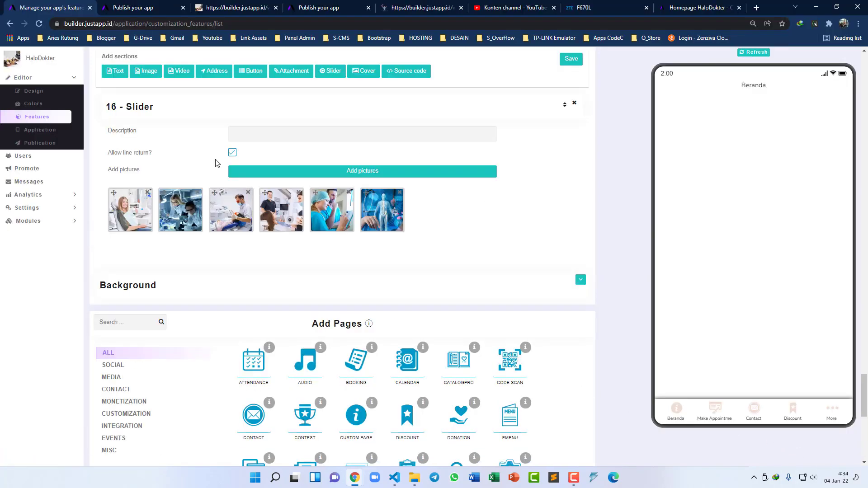
- Copy the word MITRA from the forum post's 17 - Text instructions into a new seventeenth Text section
click(675, 13)
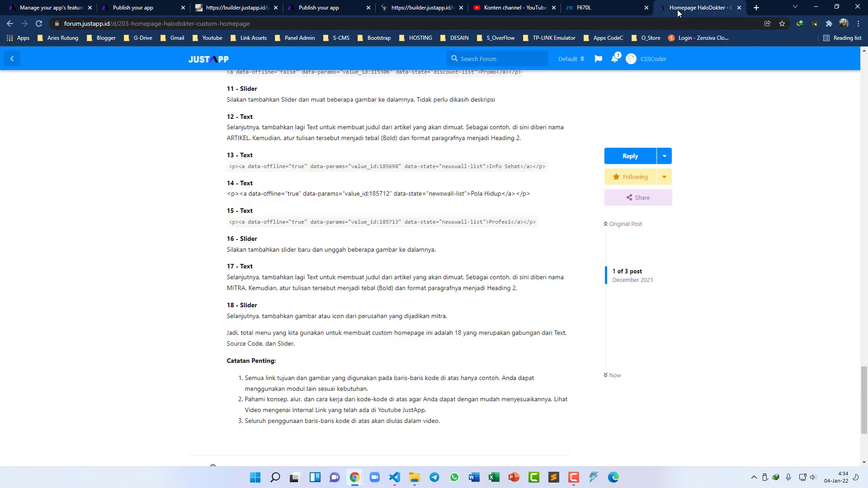
double_click(233, 288)
key(ctrl+c)
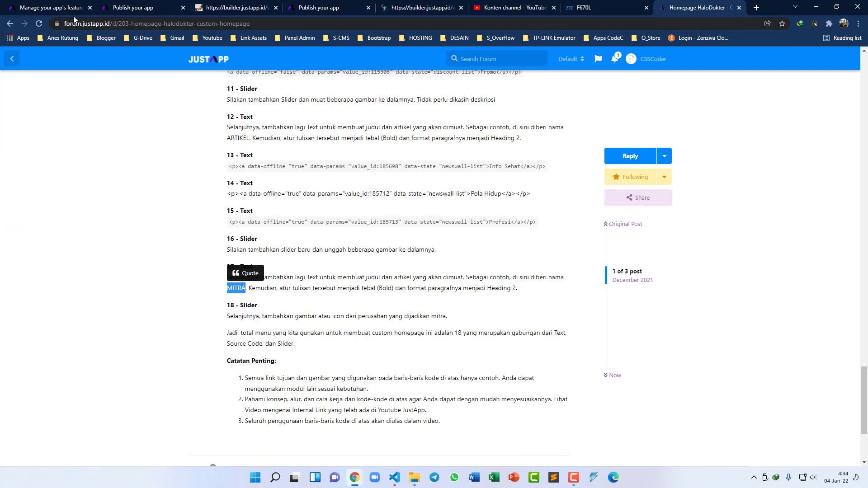
click(67, 6)
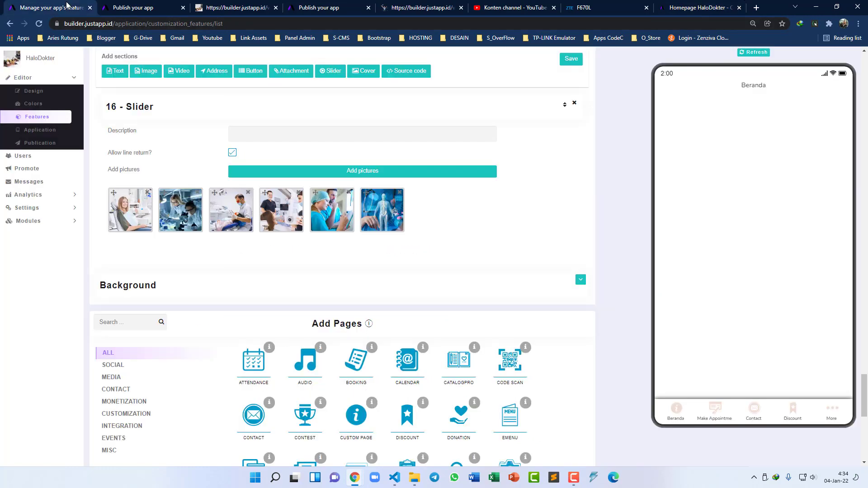
click(115, 70)
click(144, 192)
key(ctrl+v)
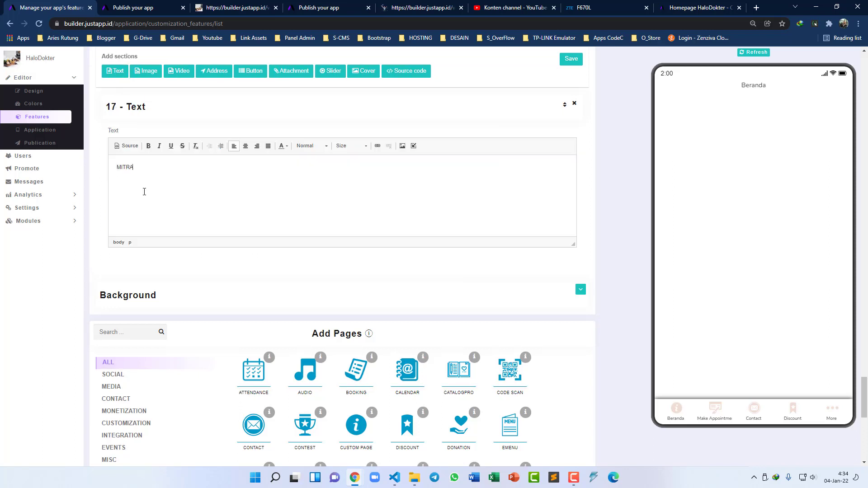
- Format the word MITRA in the seventeenth Text section as bold with the Heading 2 paragraph format
drag(149, 167, 115, 168)
click(148, 146)
click(312, 146)
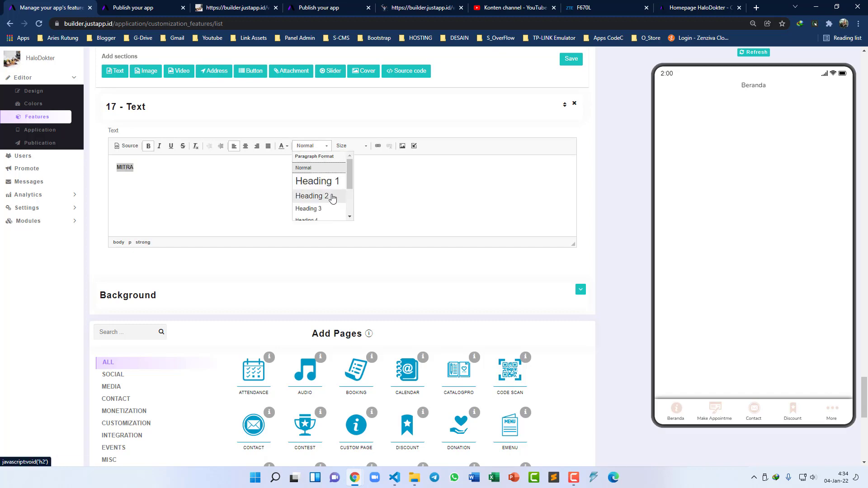
click(330, 197)
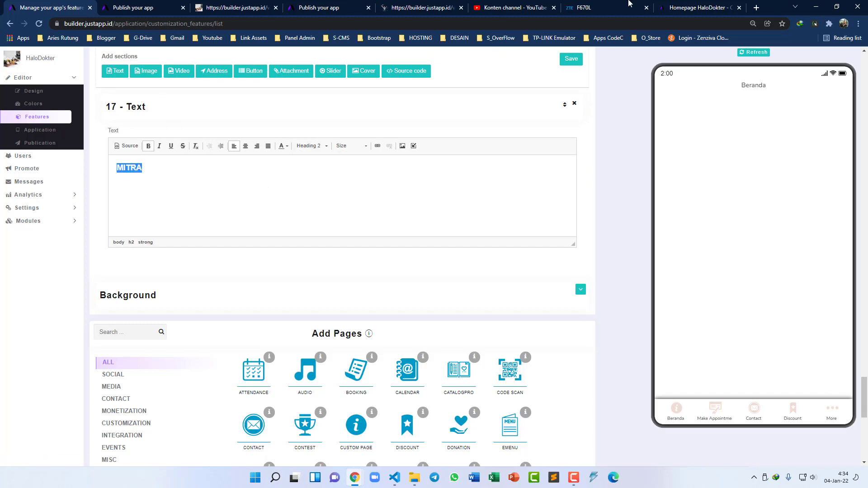
- Following the forum post, add an eighteenth Slider section that allows line return and holds the brand-1 to brand-4 pictures from the Desktop
click(673, 6)
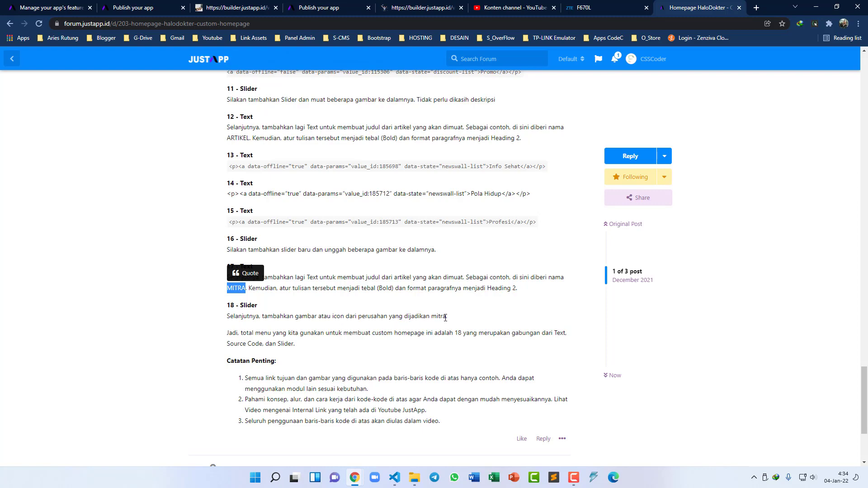
click(50, 9)
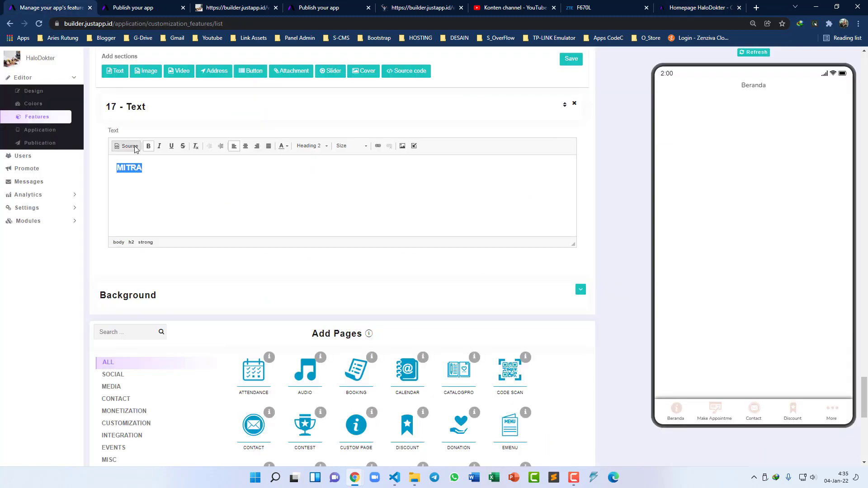
click(331, 75)
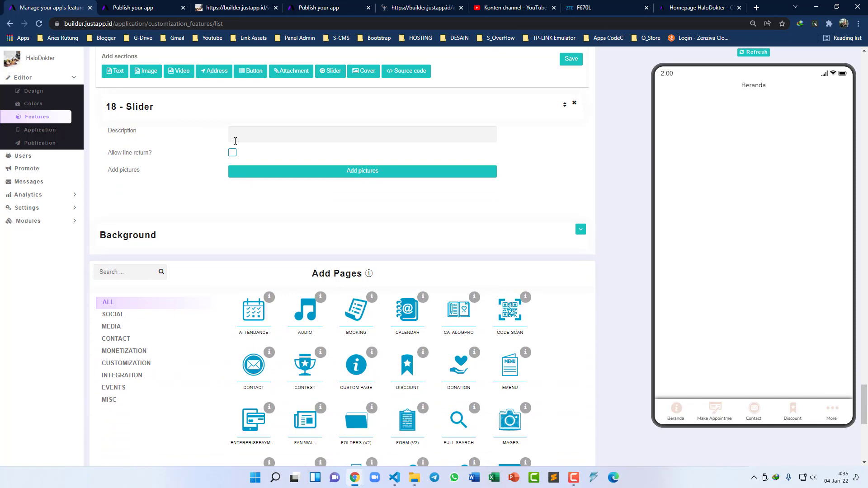
click(236, 171)
click(43, 115)
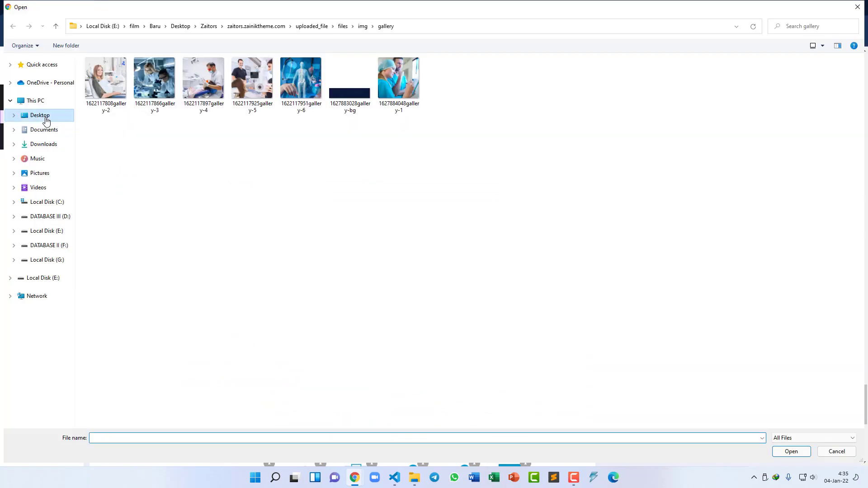
click(207, 96)
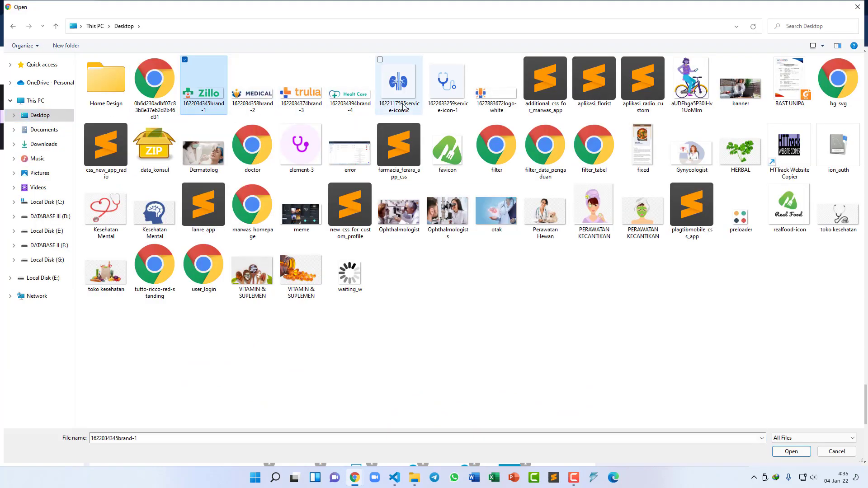
key(shift+Right)
key(shift+Right)
key(shift+Right)
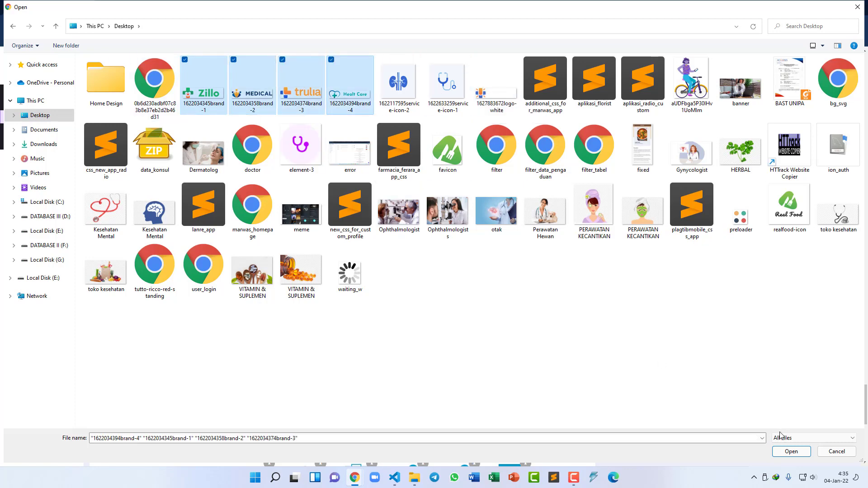
click(784, 455)
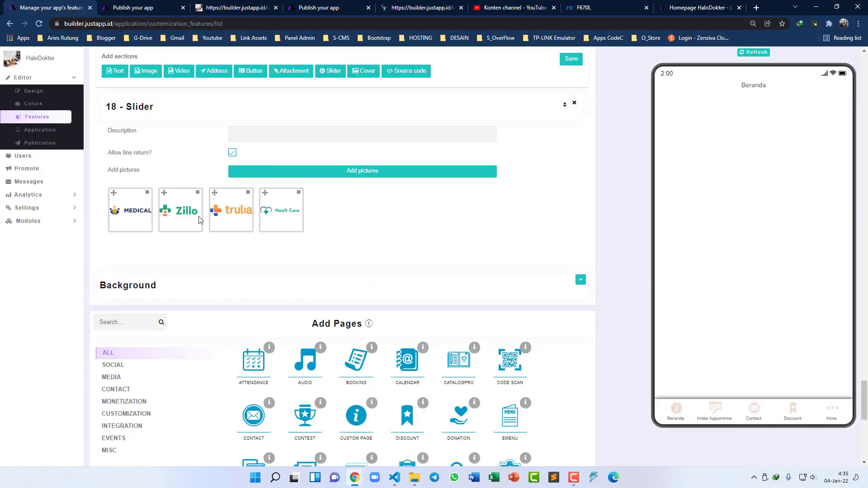
- Review sections 14 to 18 of the Beranda page against the forum post's instructions
scroll(417, 213, up, 10)
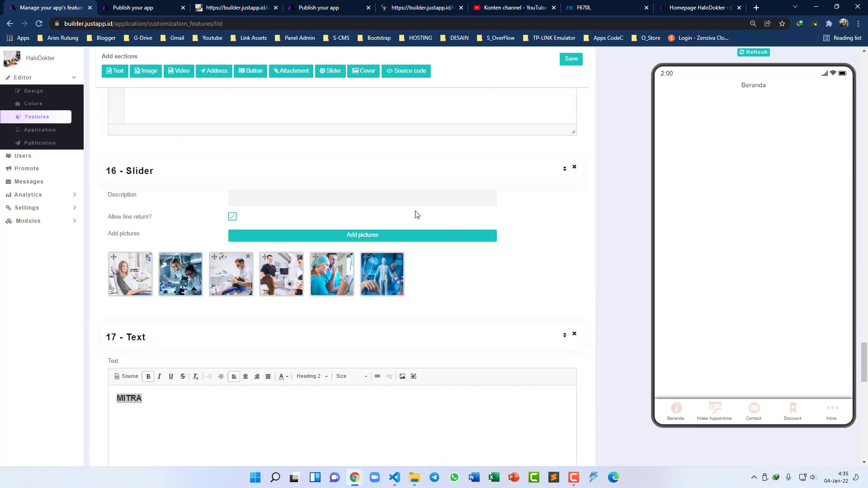
scroll(416, 215, up, 4)
scroll(415, 215, down, 12)
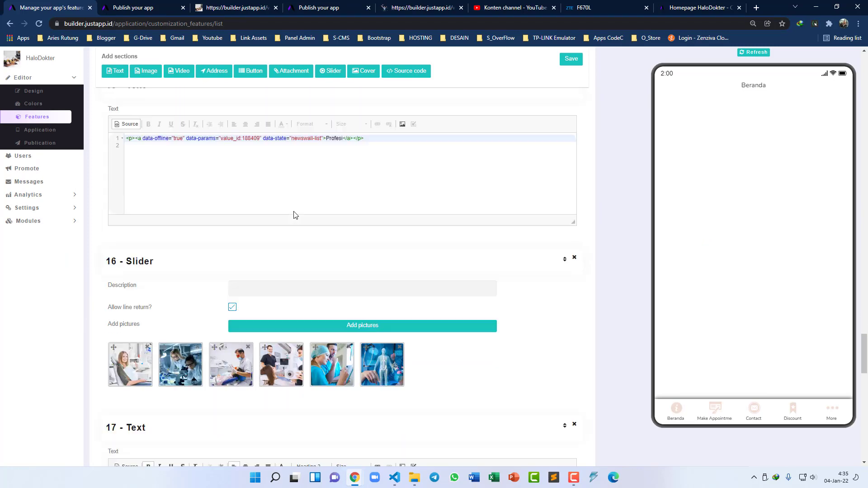
scroll(178, 302, down, 4)
key(ctrl+shift+Tab)
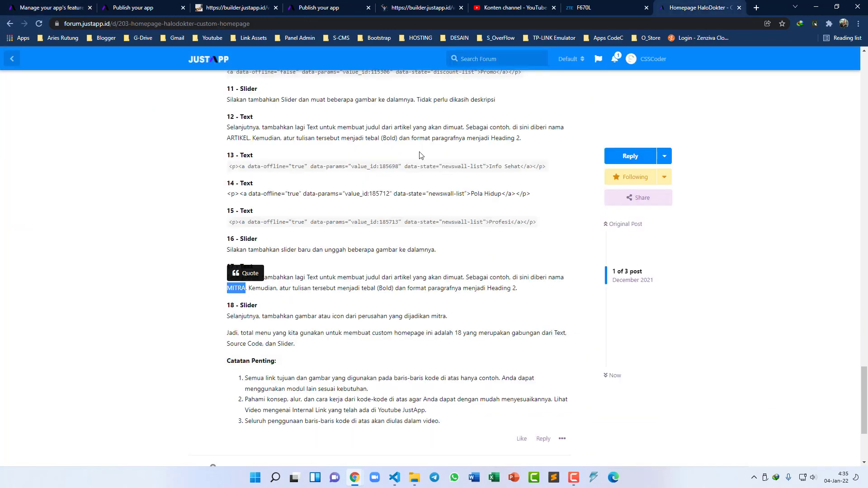
scroll(283, 277, down, 1)
click(234, 263)
scroll(323, 193, up, 5)
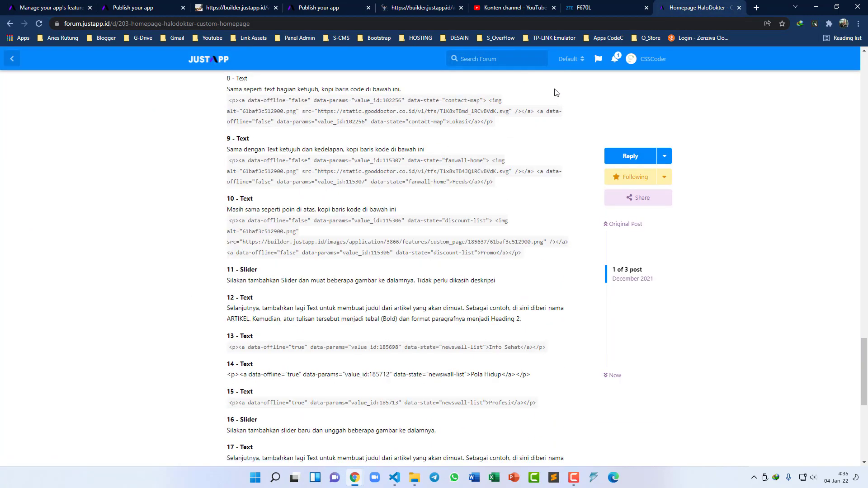
key(ctrl+Tab)
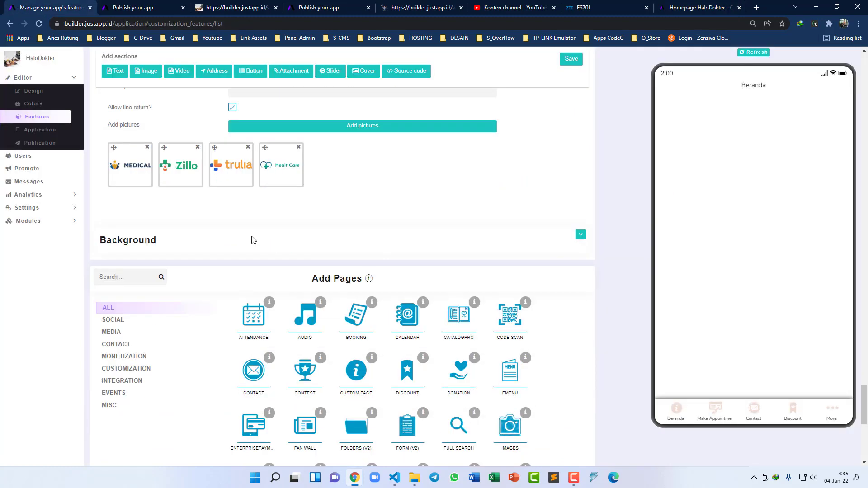
scroll(253, 240, up, 10)
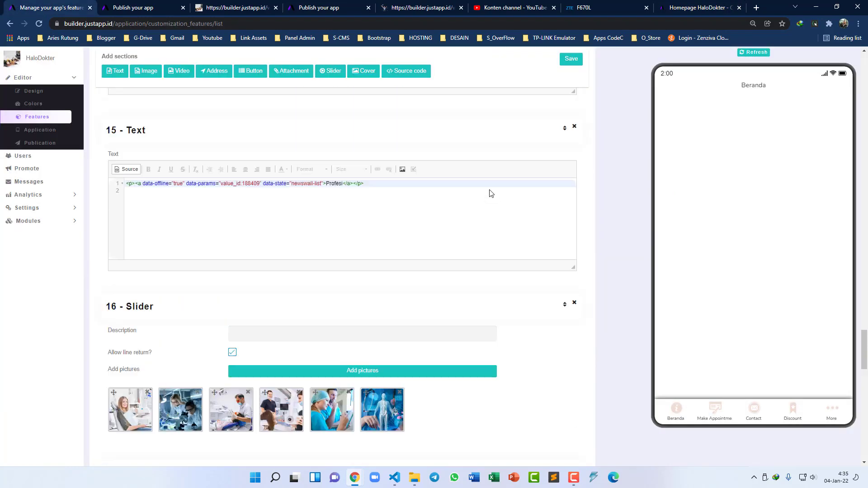
scroll(491, 193, up, 2)
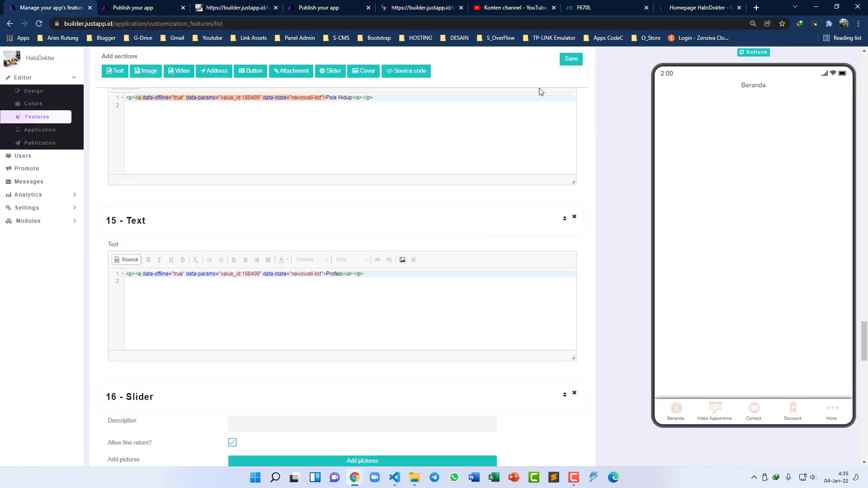
- Save the Beranda page and compare its refreshed phone preview with the finished homepage
click(571, 59)
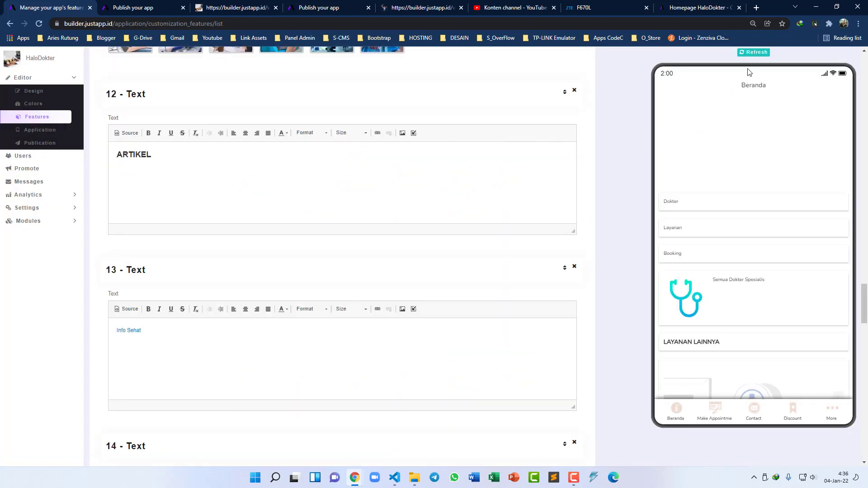
click(753, 56)
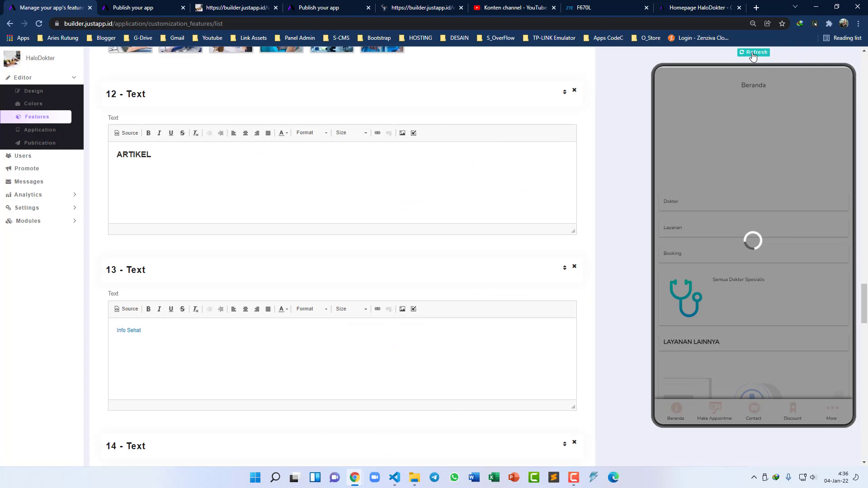
scroll(773, 155, down, 3)
scroll(788, 254, down, 3)
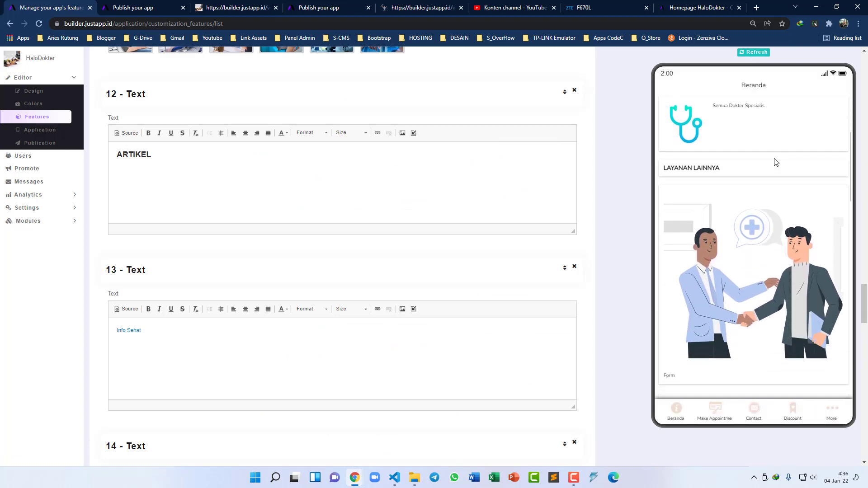
scroll(797, 209, up, 2)
scroll(802, 289, up, 3)
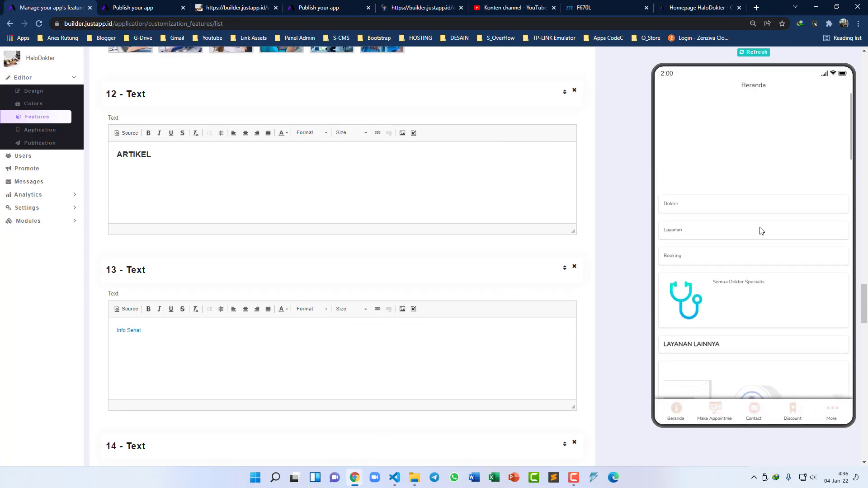
scroll(746, 257, down, 5)
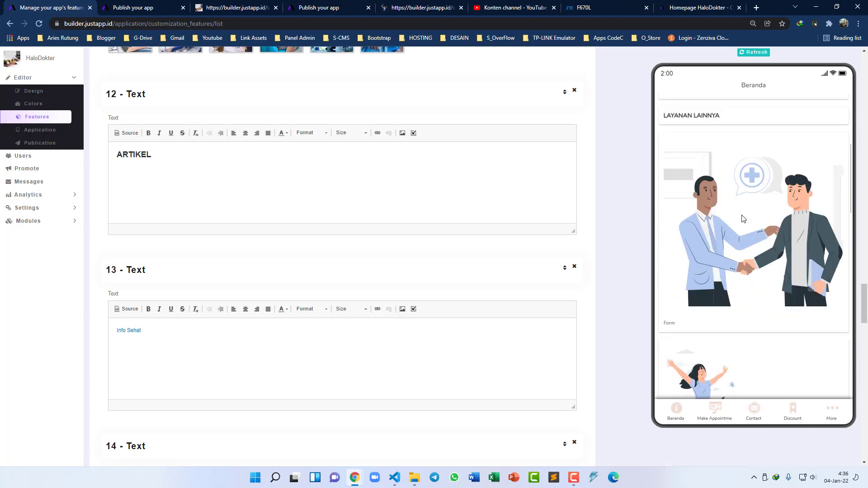
scroll(727, 226, down, 4)
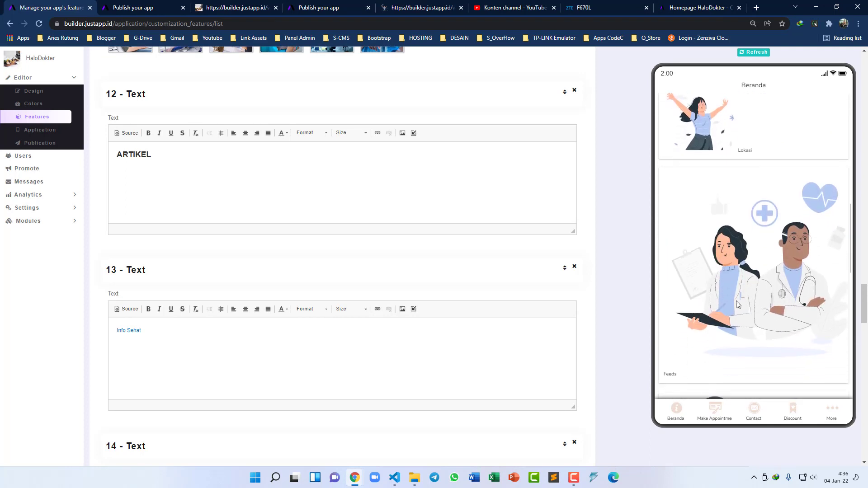
scroll(717, 325, up, 3)
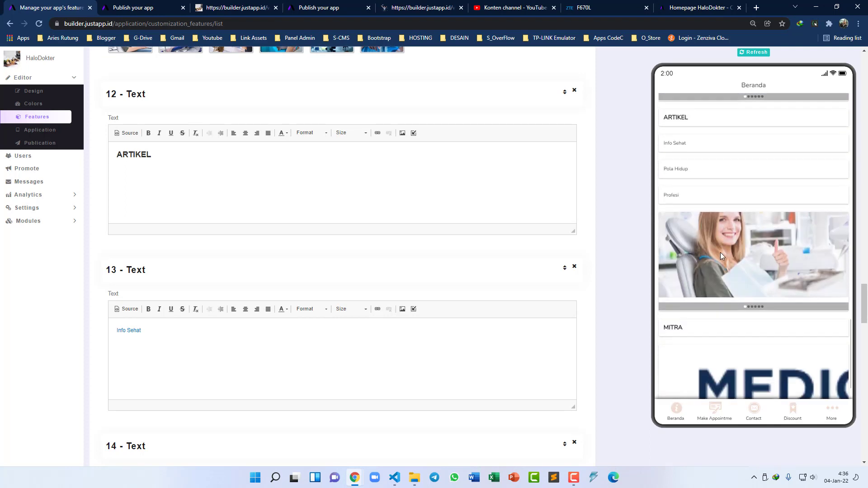
key(ctrl+5)
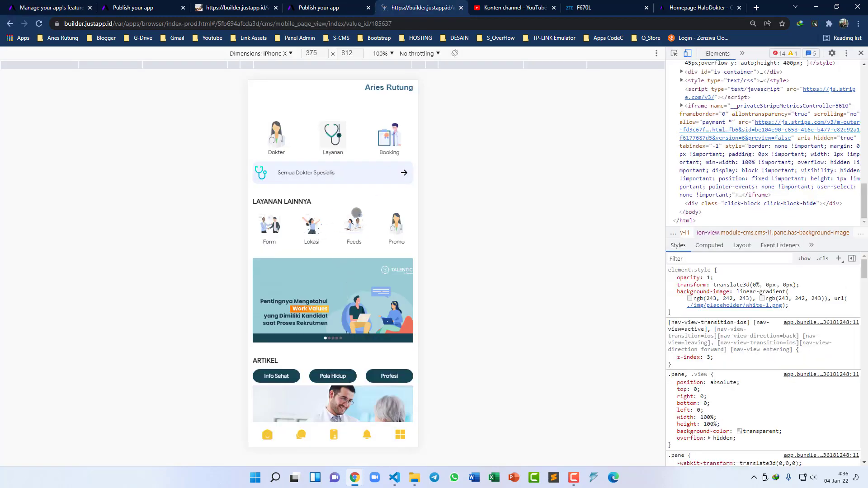
key(ctrl+1)
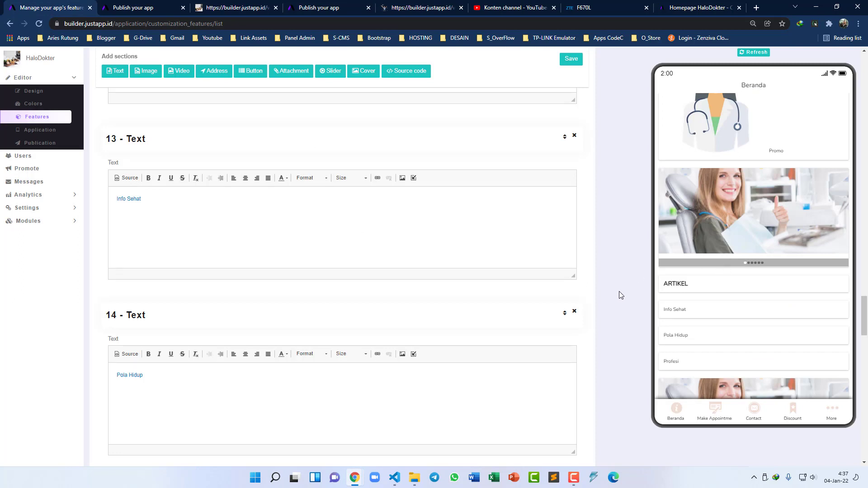
- Review the Beranda page from its page list and settings through the Source section to Text sections 2 to 4
scroll(619, 285, up, 2)
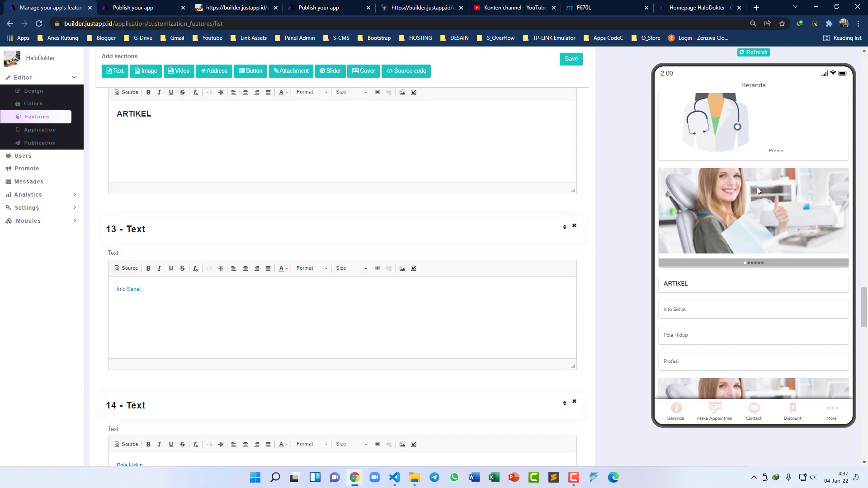
drag(864, 308, 864, 64)
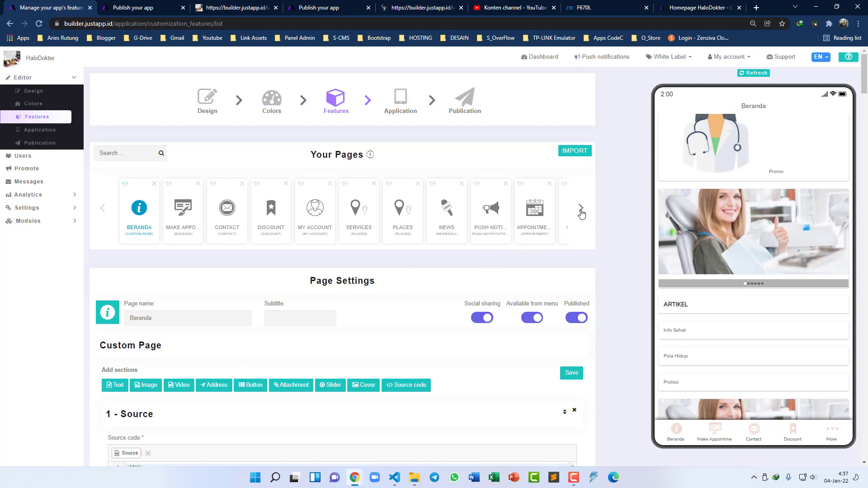
scroll(374, 343, down, 1)
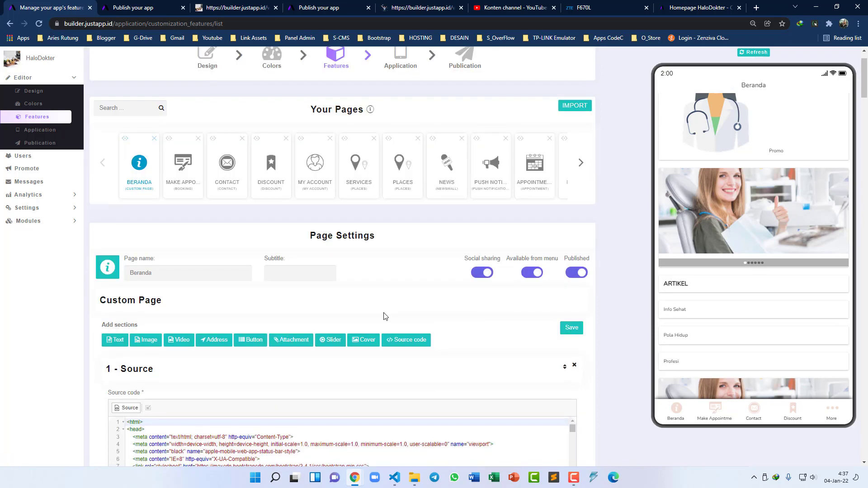
scroll(385, 316, down, 7)
scroll(588, 261, down, 4)
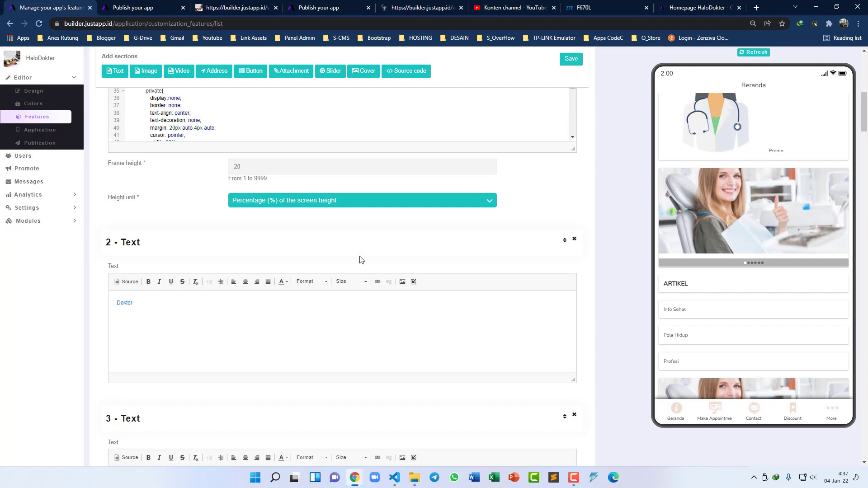
scroll(359, 259, down, 2)
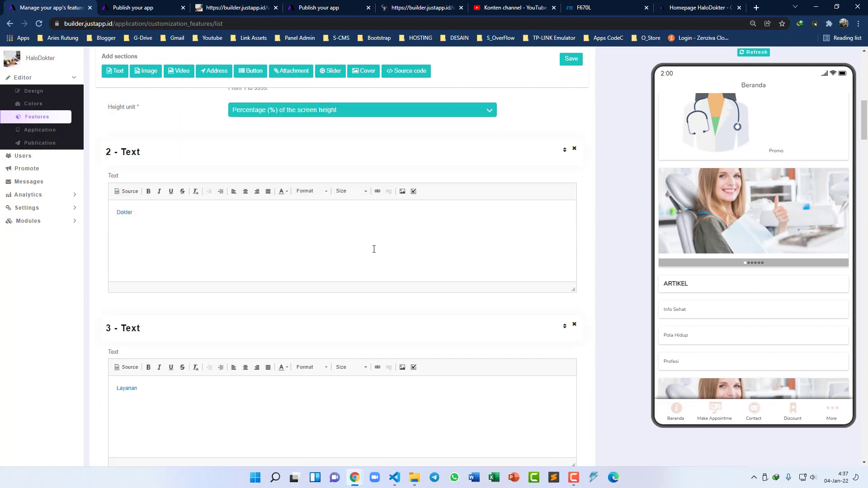
scroll(374, 246, down, 2)
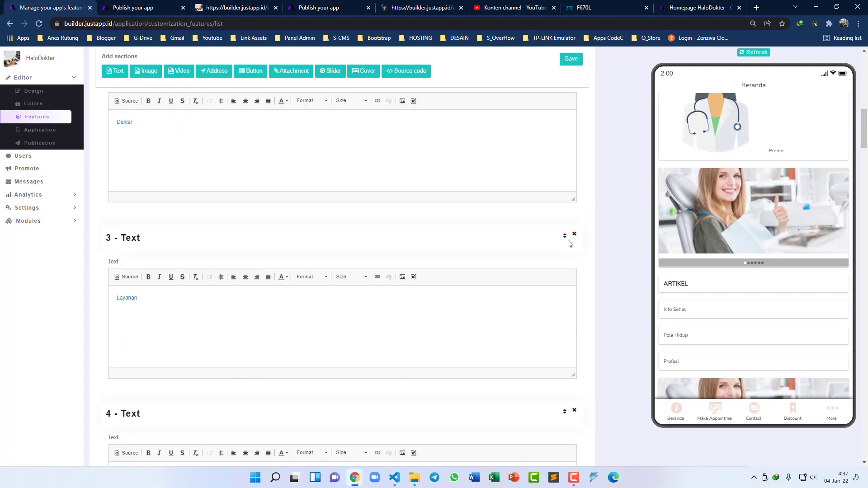
scroll(522, 248, down, 2)
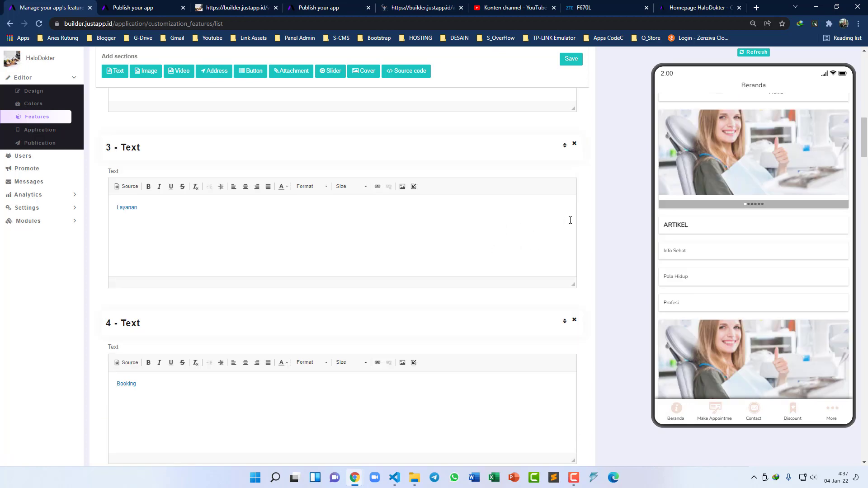